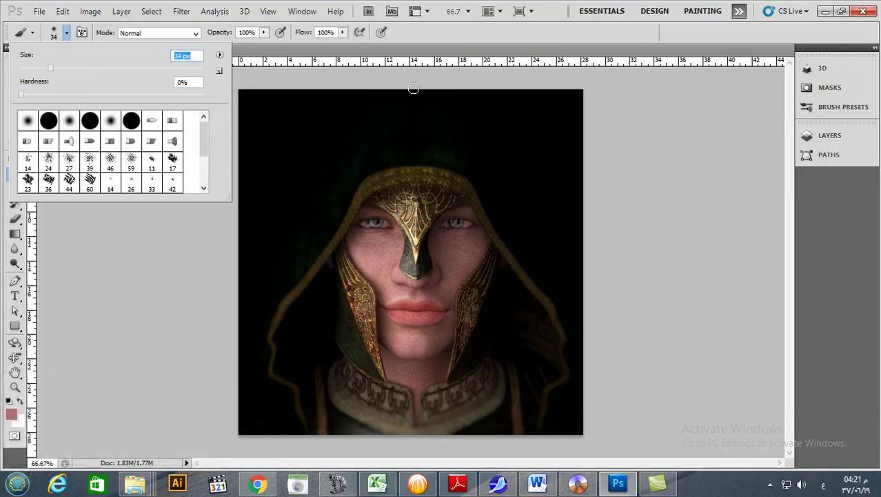
# Paint several soft pink strokes with the 34 px brush on the black background around the hood
pyautogui.click(455, 35)
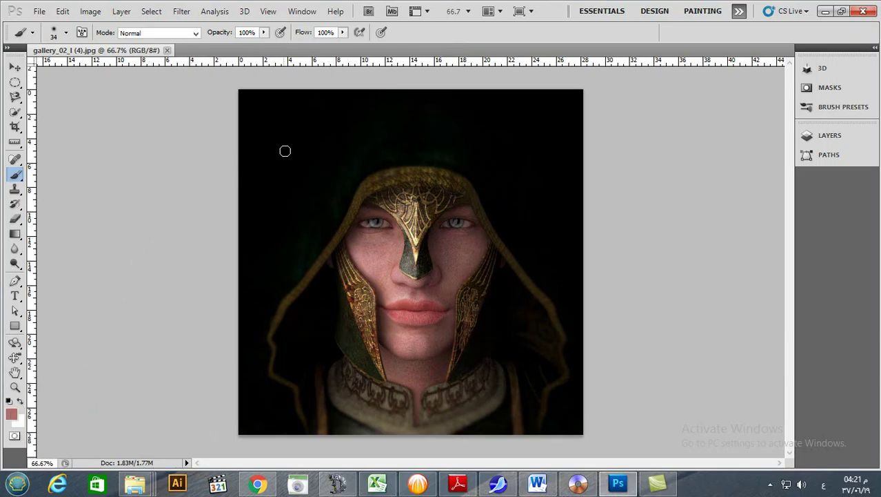
pyautogui.click(842, 135)
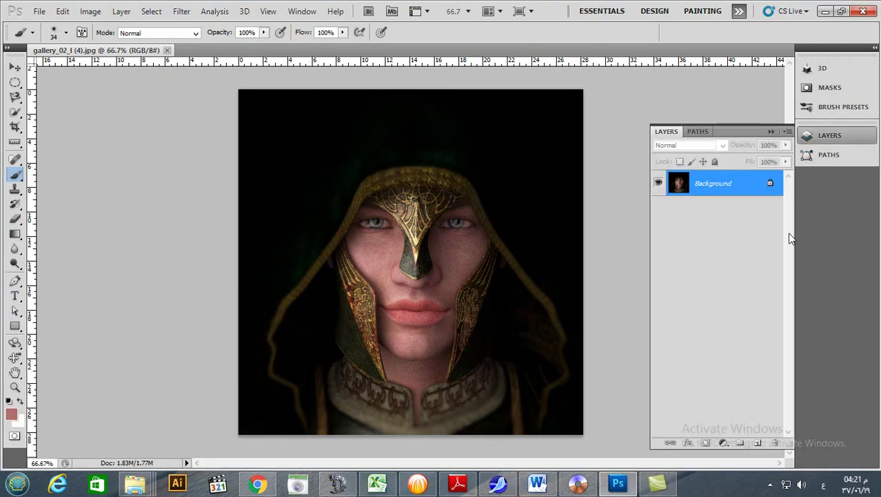
pyautogui.moveTo(317, 145)
pyautogui.mouseDown()
pyautogui.moveTo(313, 182)
pyautogui.moveTo(269, 243)
pyautogui.mouseUp()
pyautogui.moveTo(507, 140)
pyautogui.mouseDown()
pyautogui.moveTo(537, 182)
pyautogui.moveTo(556, 238)
pyautogui.moveTo(574, 240)
pyautogui.mouseUp()
pyautogui.moveTo(470, 122)
pyautogui.mouseDown()
pyautogui.moveTo(398, 112)
pyautogui.moveTo(275, 133)
pyautogui.moveTo(252, 160)
pyautogui.mouseUp()
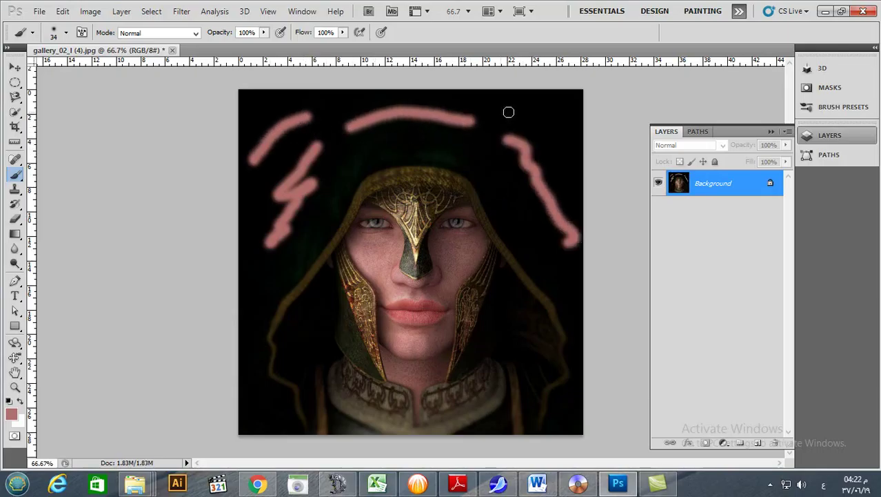
pyautogui.moveTo(508, 111); pyautogui.dragTo(556, 116)
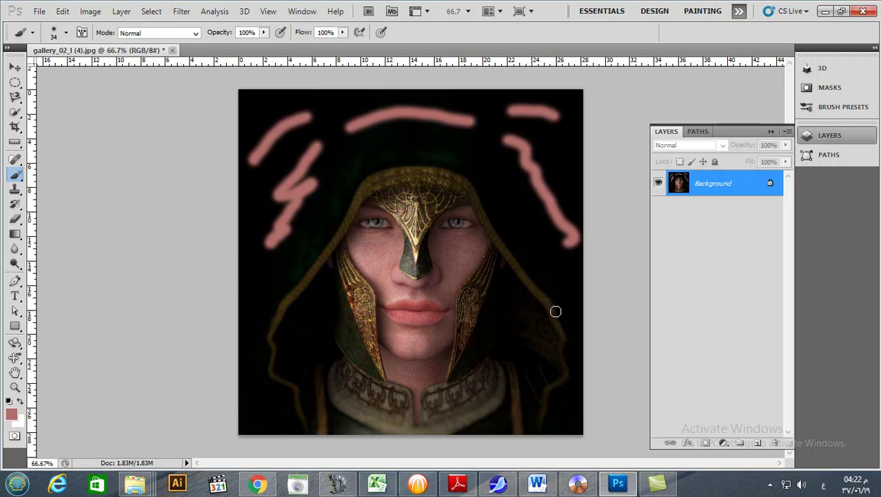
# Set the brush size to 44 px and enlarge it further in steps up to 500 px
pyautogui.click(67, 35)
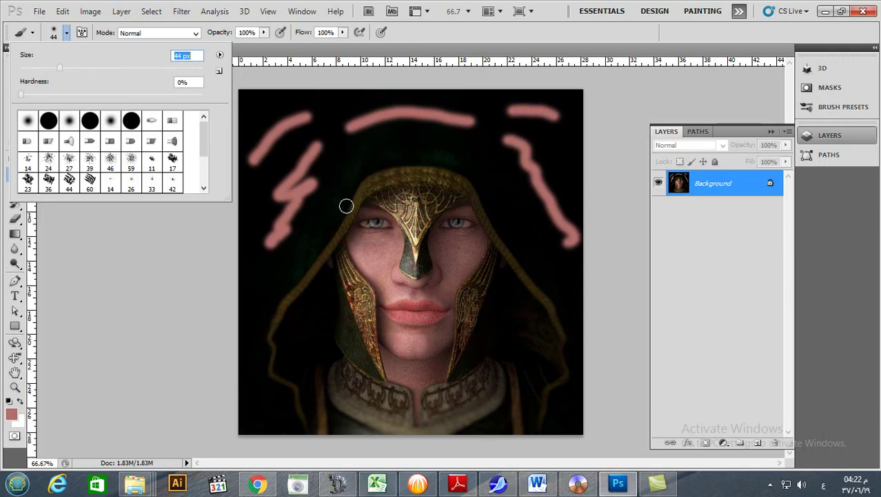
pyautogui.click(453, 37)
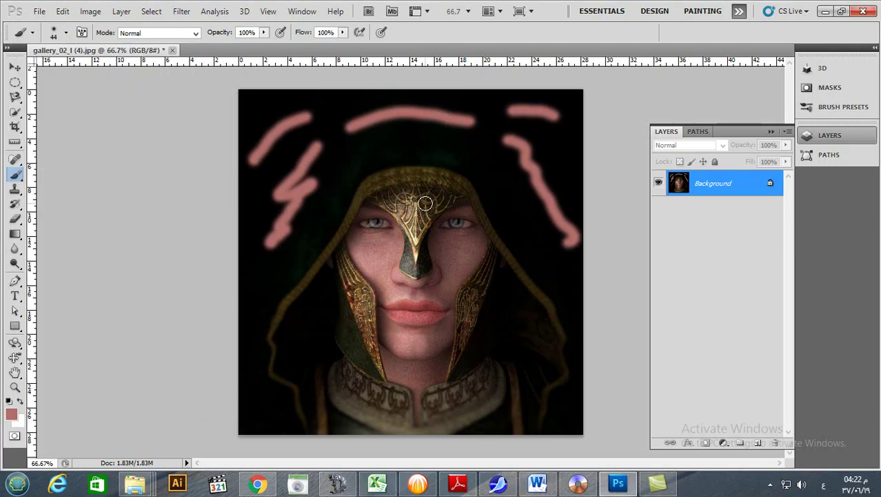
pyautogui.press(']')
pyautogui.press(']')
pyautogui.press(']')
pyautogui.press(']')
pyautogui.press(']')
pyautogui.press(']')
pyautogui.press(']')
pyautogui.press(']')
pyautogui.press(']')
pyautogui.press(']')
pyautogui.press(']')
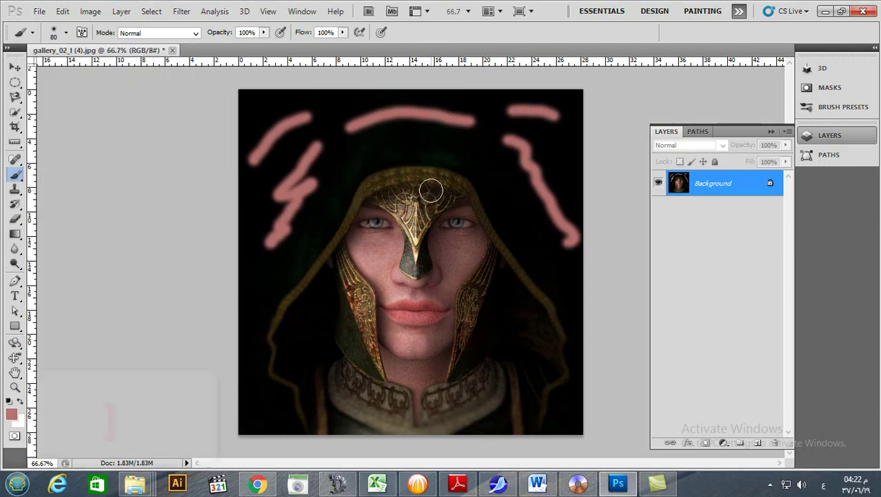
pyautogui.press(']')
pyautogui.press(']')
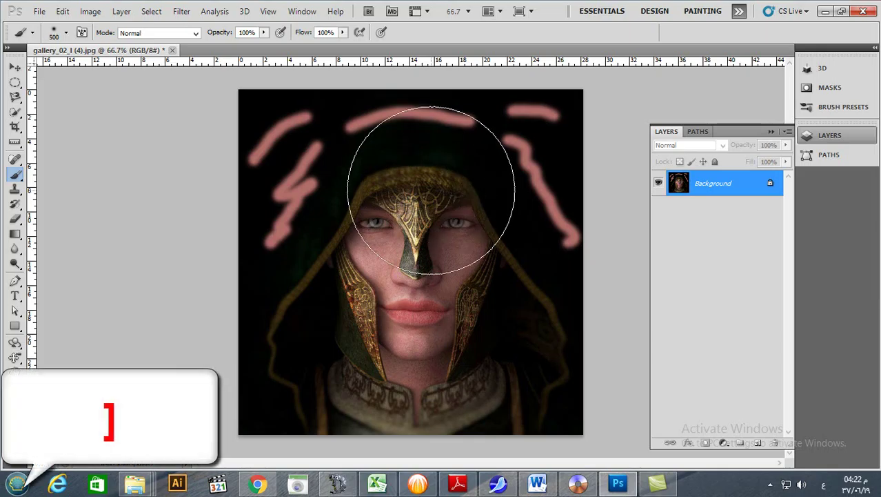
# Reduce the brush size in steps to 80 px
pyautogui.press('[')
pyautogui.press('[')
pyautogui.press('[')
pyautogui.press('[')
pyautogui.press('[')
pyautogui.press('[')
pyautogui.press('[')
pyautogui.press('[')
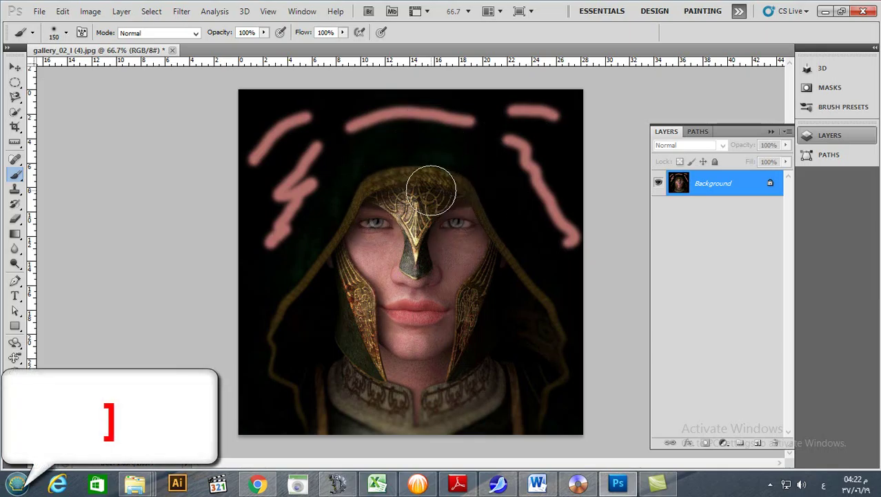
pyautogui.press('[')
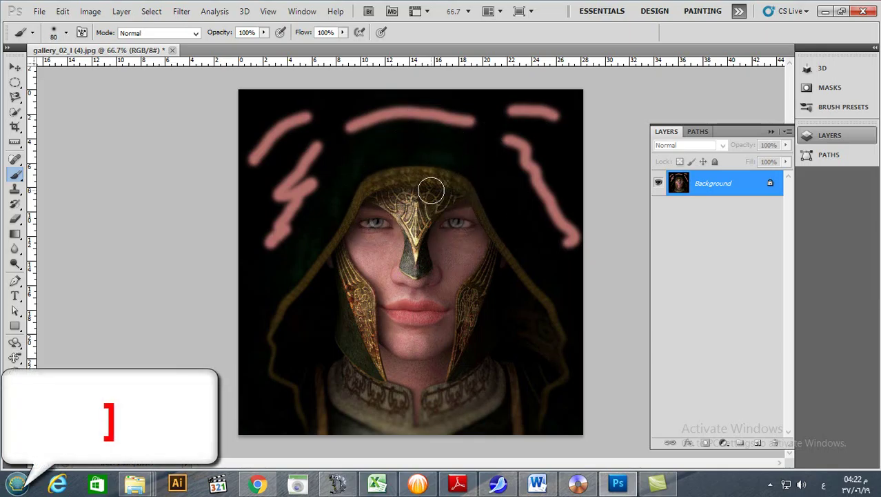
pyautogui.press(']')
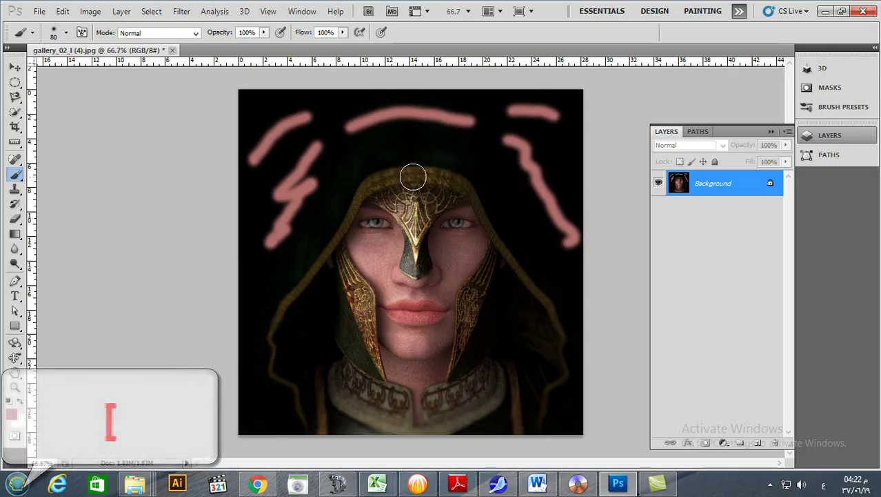
# Hide the layers and show the brush presets in a taller list
pyautogui.click(828, 136)
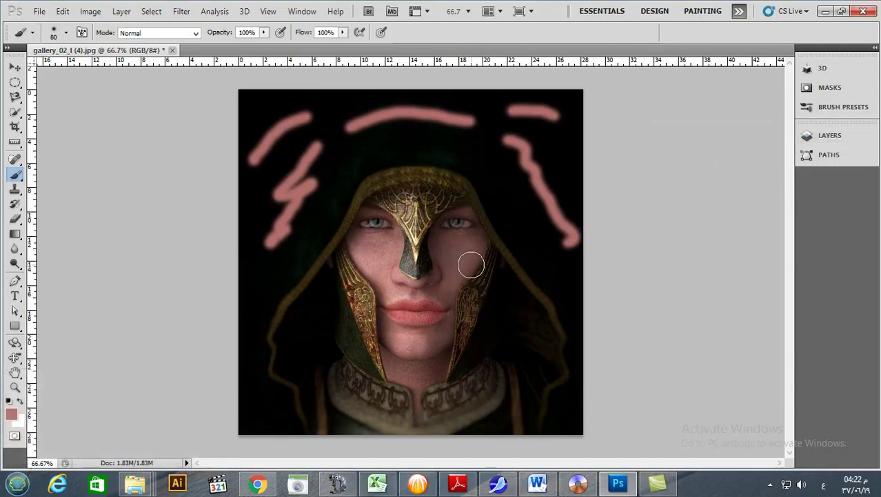
pyautogui.click(839, 109)
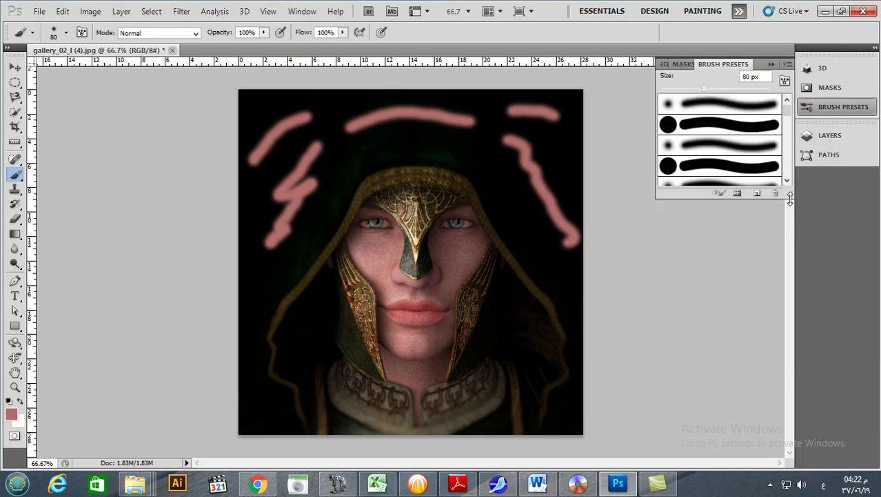
pyautogui.moveTo(790, 202); pyautogui.dragTo(755, 442)
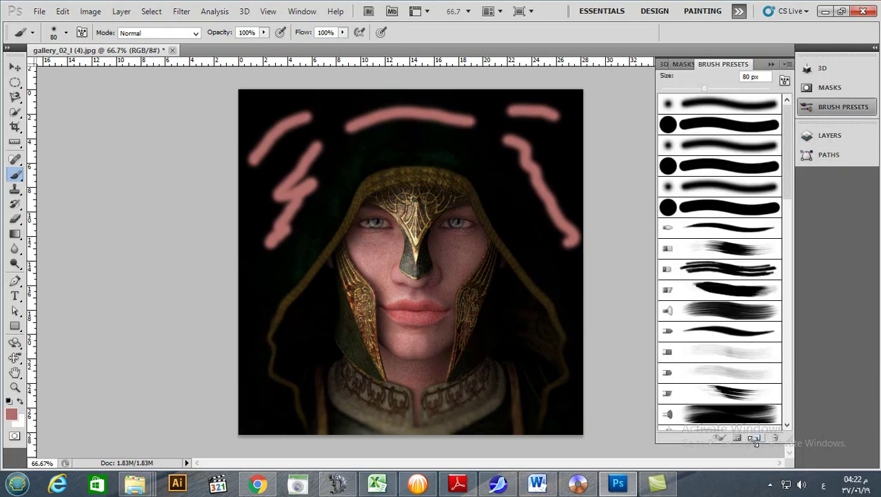
# Paint trial strokes around the hood with the coarse split-bristle preset and the flat bristle preset below it in the list
pyautogui.click(731, 272)
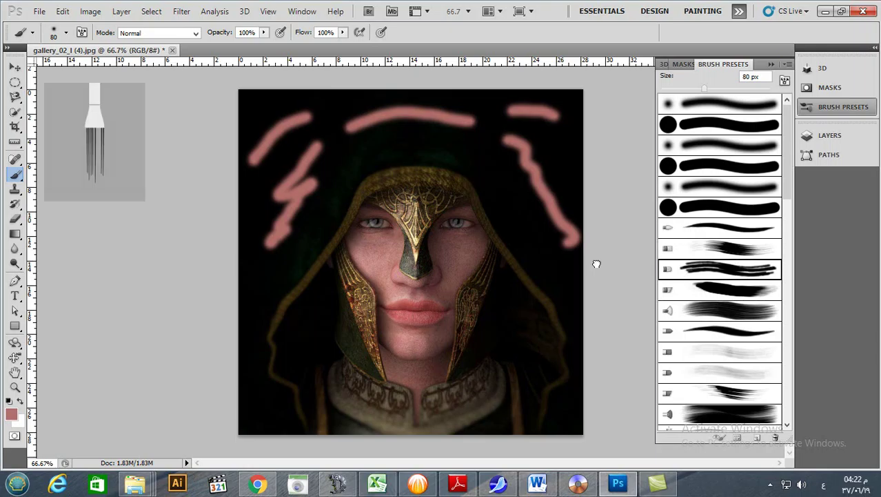
pyautogui.moveTo(538, 228)
pyautogui.mouseDown()
pyautogui.moveTo(555, 262)
pyautogui.moveTo(548, 277)
pyautogui.mouseUp()
pyautogui.press('.')
pyautogui.moveTo(482, 164)
pyautogui.mouseDown()
pyautogui.moveTo(496, 181)
pyautogui.moveTo(447, 214)
pyautogui.mouseUp()
pyautogui.moveTo(344, 154)
pyautogui.mouseDown()
pyautogui.moveTo(305, 181)
pyautogui.moveTo(317, 215)
pyautogui.moveTo(286, 246)
pyautogui.moveTo(309, 269)
pyautogui.moveTo(321, 264)
pyautogui.mouseUp()
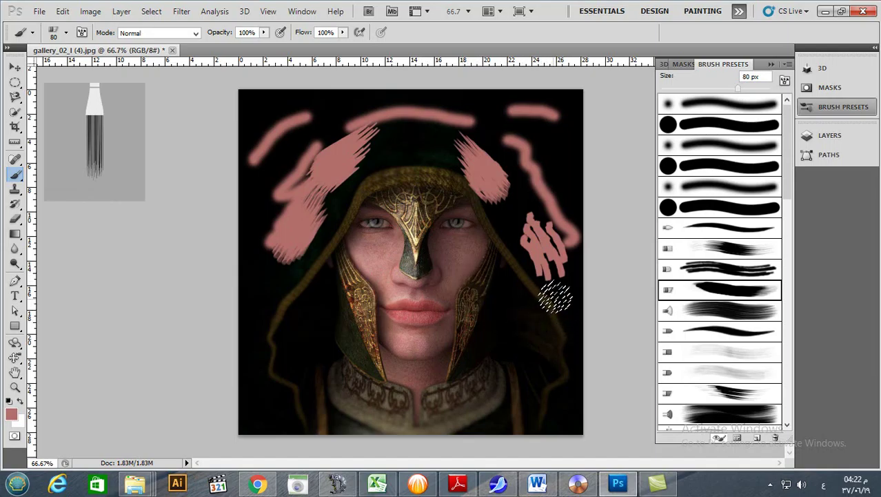
pyautogui.moveTo(524, 162)
pyautogui.mouseDown()
pyautogui.moveTo(521, 134)
pyautogui.moveTo(483, 121)
pyautogui.mouseUp()
pyautogui.moveTo(413, 127)
pyautogui.mouseDown()
pyautogui.moveTo(403, 138)
pyautogui.moveTo(355, 108)
pyautogui.moveTo(305, 141)
pyautogui.moveTo(252, 252)
pyautogui.moveTo(252, 279)
pyautogui.moveTo(276, 270)
pyautogui.moveTo(251, 173)
pyautogui.moveTo(310, 193)
pyautogui.mouseUp()
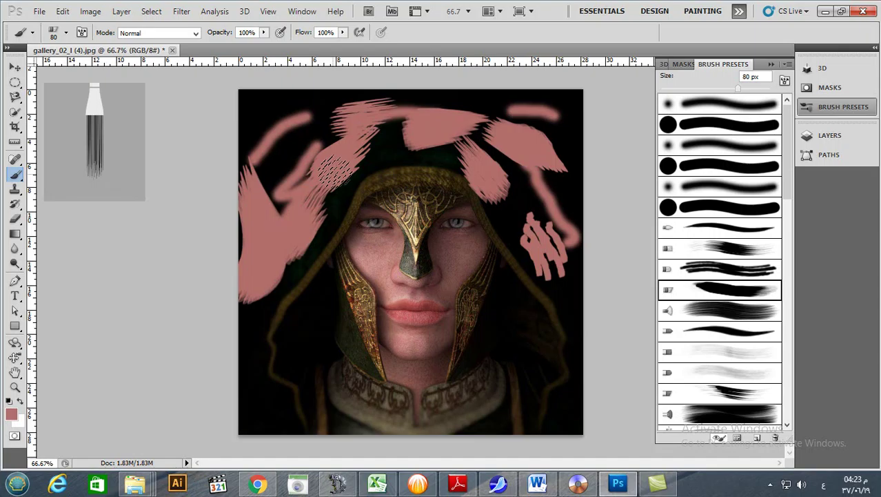
pyautogui.moveTo(532, 196); pyautogui.dragTo(550, 265)
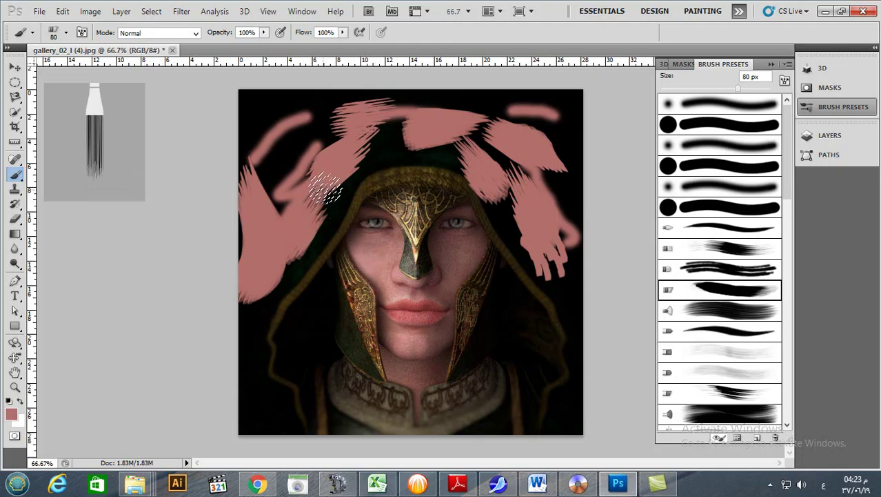
pyautogui.moveTo(315, 168)
pyautogui.mouseDown()
pyautogui.moveTo(291, 142)
pyautogui.moveTo(279, 174)
pyautogui.mouseUp()
pyautogui.moveTo(474, 181)
pyautogui.mouseDown()
pyautogui.moveTo(521, 181)
pyautogui.moveTo(542, 144)
pyautogui.moveTo(554, 172)
pyautogui.moveTo(543, 205)
pyautogui.mouseUp()
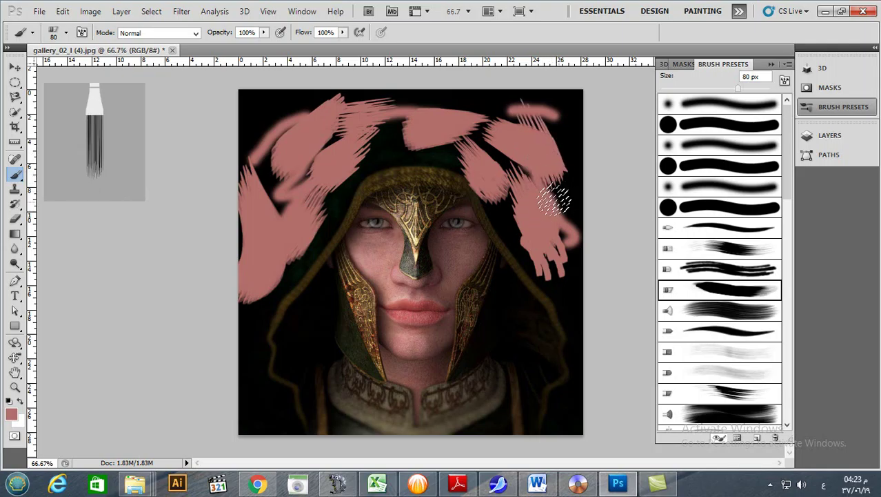
# Pick the thin pointed bristle preset and paint strokes along the hood's upper edge and across the upper background
pyautogui.click(735, 333)
pyautogui.moveTo(574, 293)
pyautogui.mouseDown()
pyautogui.moveTo(509, 238)
pyautogui.moveTo(499, 200)
pyautogui.mouseUp()
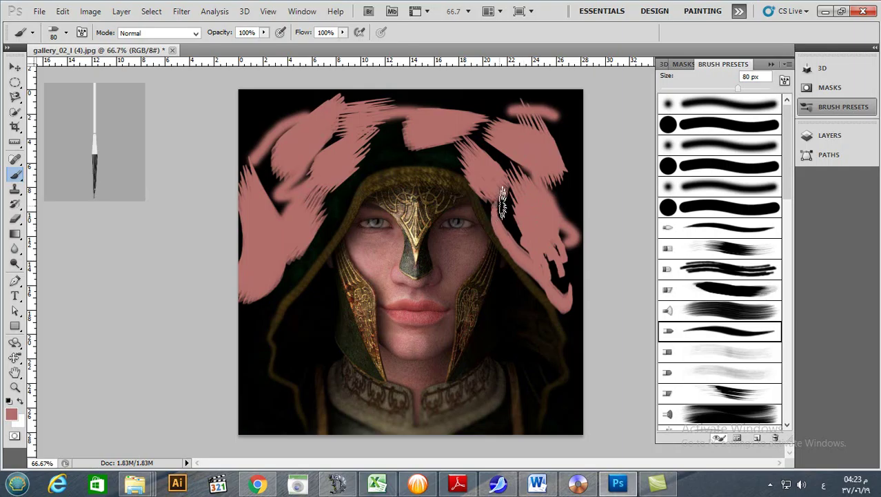
pyautogui.moveTo(453, 135)
pyautogui.mouseDown()
pyautogui.moveTo(407, 137)
pyautogui.moveTo(345, 173)
pyautogui.mouseUp()
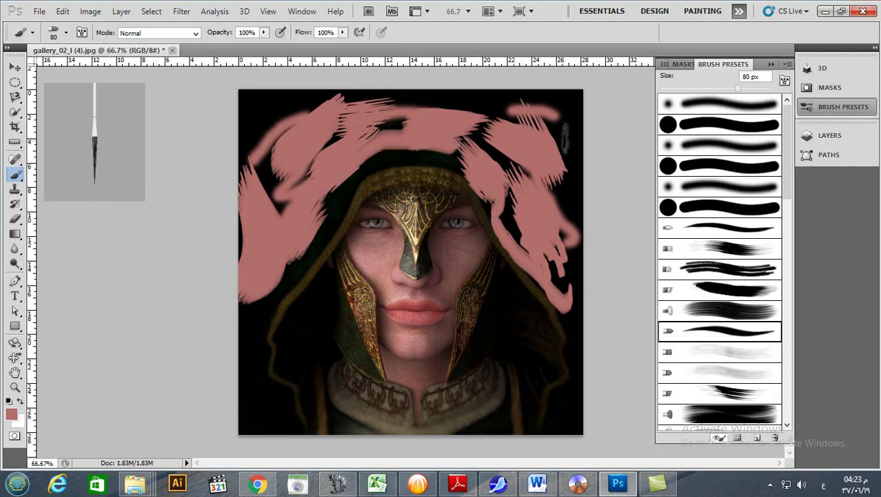
pyautogui.moveTo(565, 139); pyautogui.dragTo(452, 118)
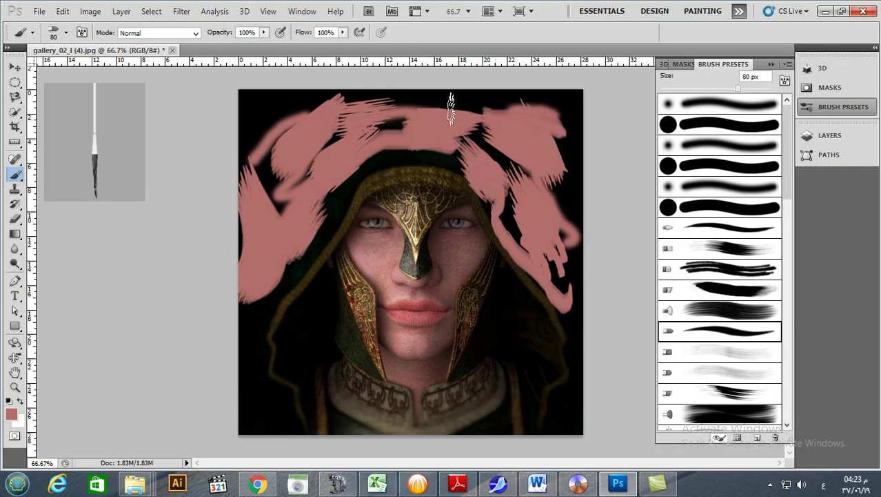
pyautogui.click(849, 108)
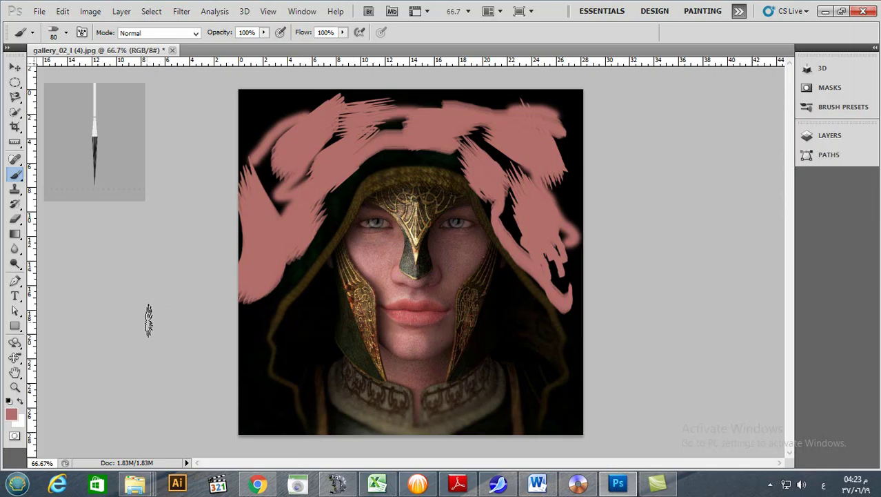
pyautogui.click(831, 108)
pyautogui.moveTo(787, 119)
pyautogui.mouseDown()
pyautogui.moveTo(799, 388)
pyautogui.moveTo(808, 131)
pyautogui.mouseUp()
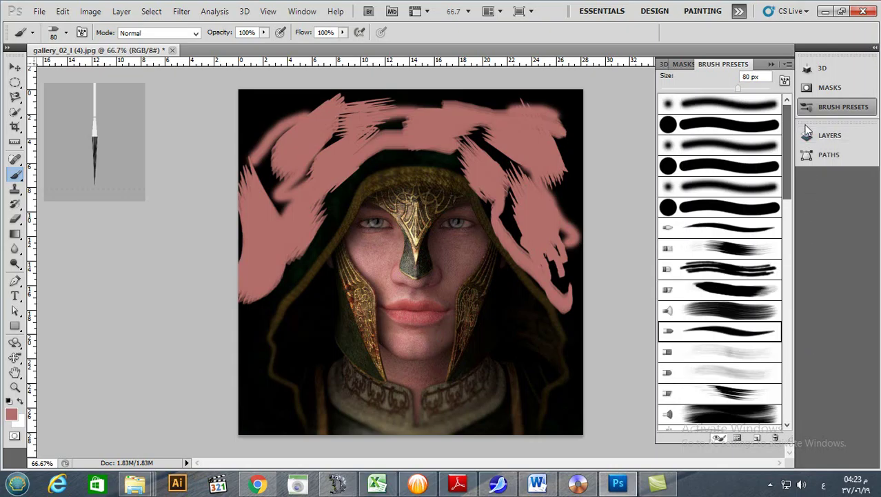
pyautogui.click(788, 65)
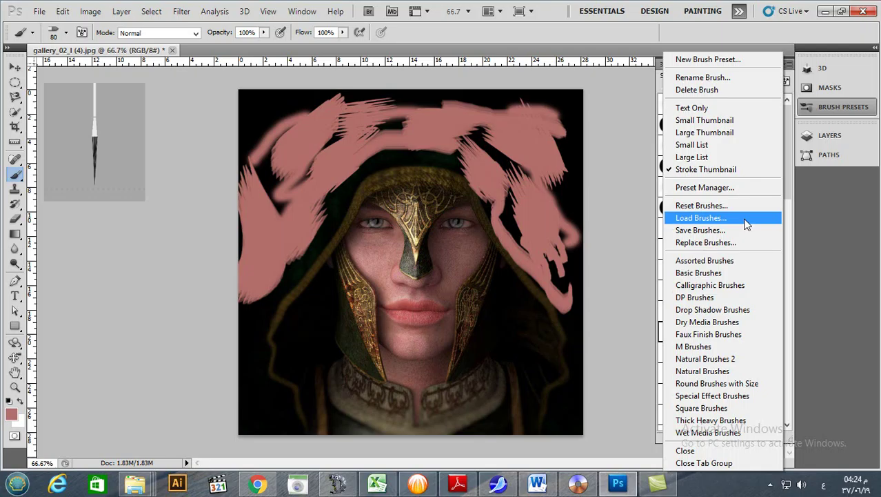
pyautogui.click(833, 118)
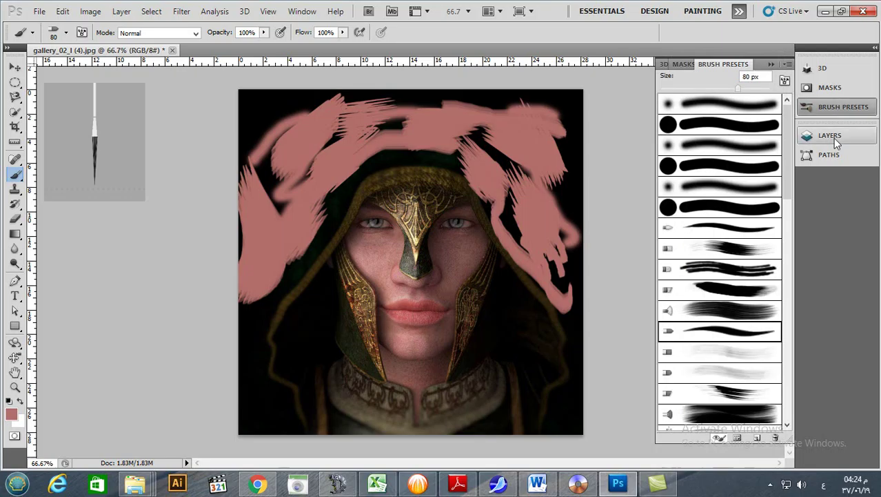
# Undo all the pink brush strokes step by step back to the original portrait
pyautogui.hotkey('ctrl', 'alt', 'z')
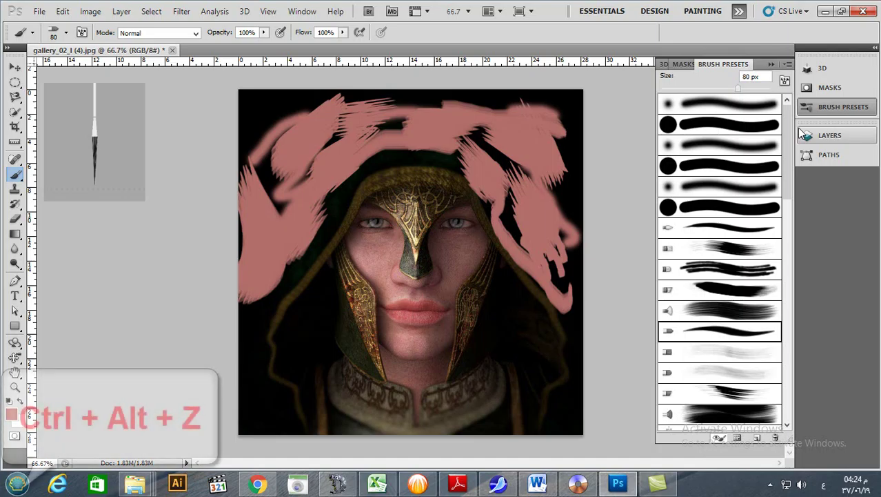
pyautogui.hotkey('ctrl', 'alt', 'z')
pyautogui.hotkey('ctrl', 'alt', 'z')
pyautogui.hotkey('ctrl', 'alt', 'z')
pyautogui.hotkey('ctrl', 'alt', 'z')
pyautogui.hotkey('ctrl', 'alt', 'z')
pyautogui.hotkey('ctrl', 'alt', 'z')
pyautogui.hotkey('ctrl', 'alt', 'z')
pyautogui.hotkey('ctrl', 'alt', 'z')
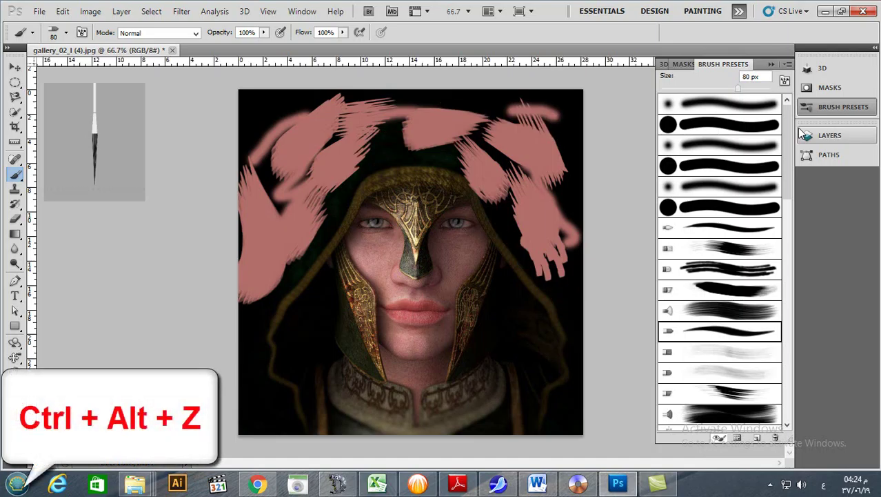
pyautogui.hotkey('ctrl', 'alt', 'z')
pyautogui.hotkey('ctrl', 'alt', 'z')
pyautogui.hotkey('ctrl', 'alt', 'z')
pyautogui.hotkey('ctrl', 'alt', 'z')
pyautogui.hotkey('ctrl', 'alt', 'z')
pyautogui.hotkey('ctrl', 'alt', 'z')
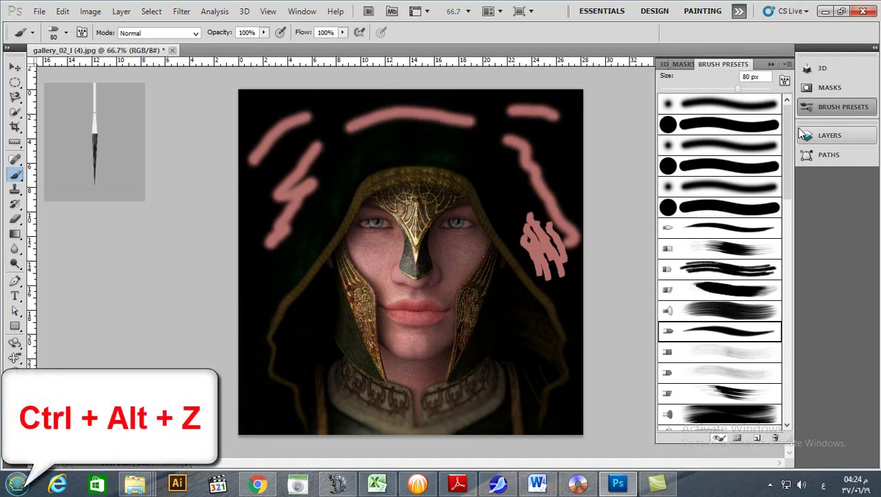
pyautogui.hotkey('ctrl', 'alt', 'z')
pyautogui.hotkey('ctrl', 'alt', 'z')
pyautogui.hotkey('ctrl', 'alt', 'z')
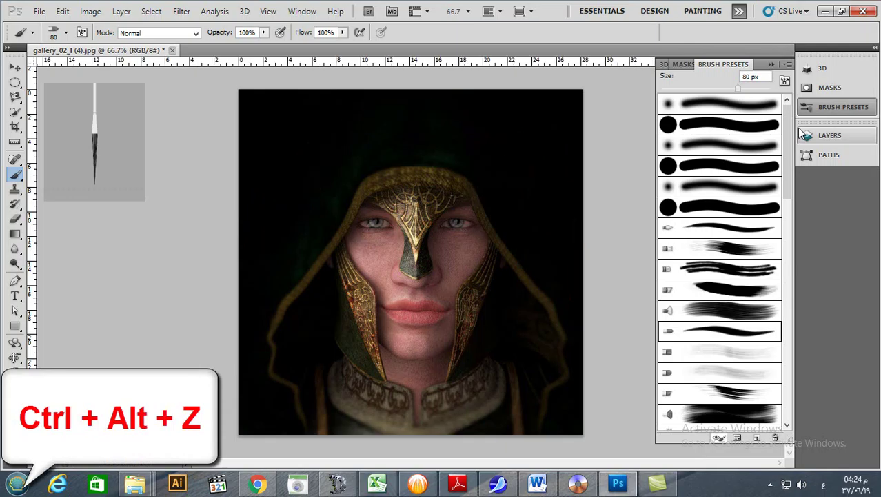
# Load the brush file Blood_Marks_by_env1ro.abr from the folder الدرس السابع on the Desktop into the brush presets
pyautogui.click(788, 64)
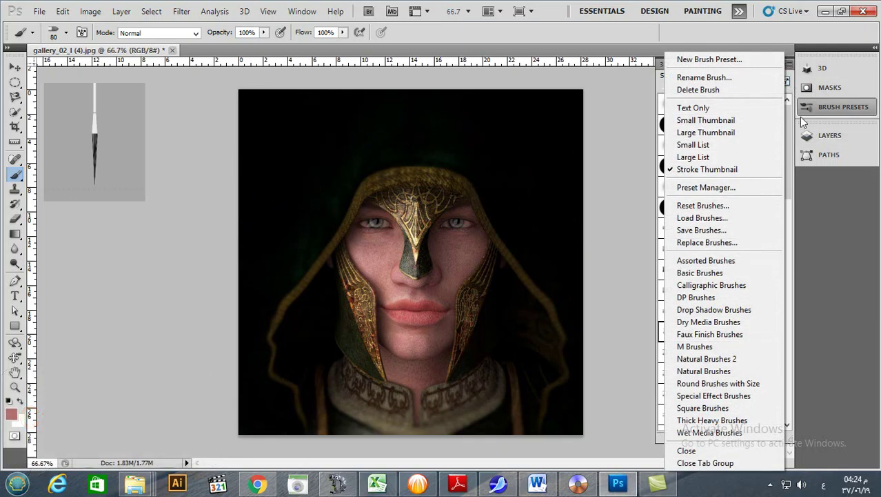
pyautogui.click(737, 217)
pyautogui.click(324, 158)
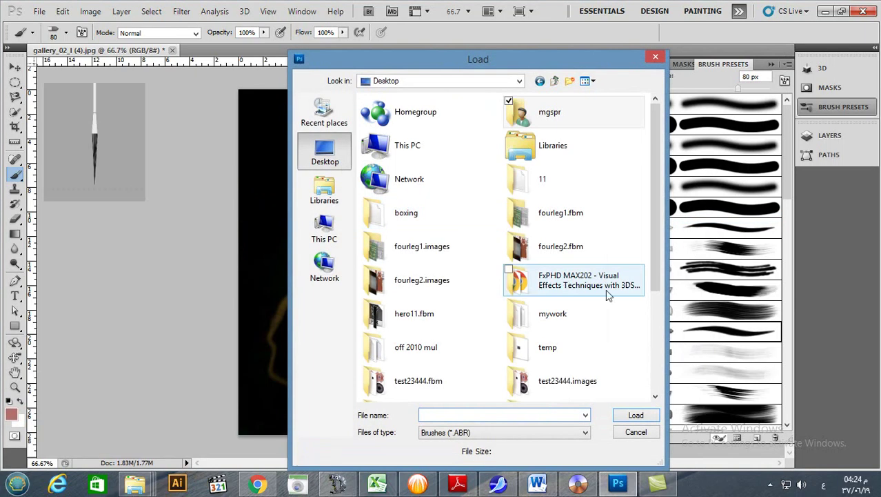
pyautogui.moveTo(654, 214); pyautogui.dragTo(645, 332)
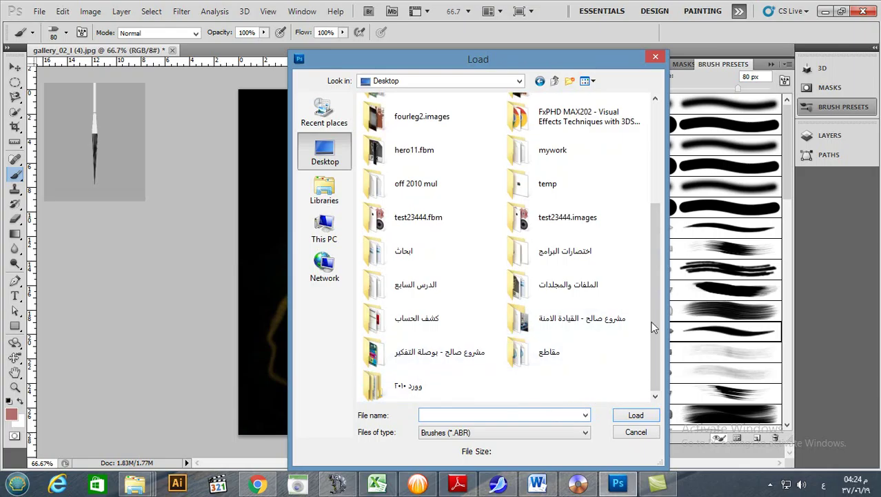
pyautogui.doubleClick(425, 294)
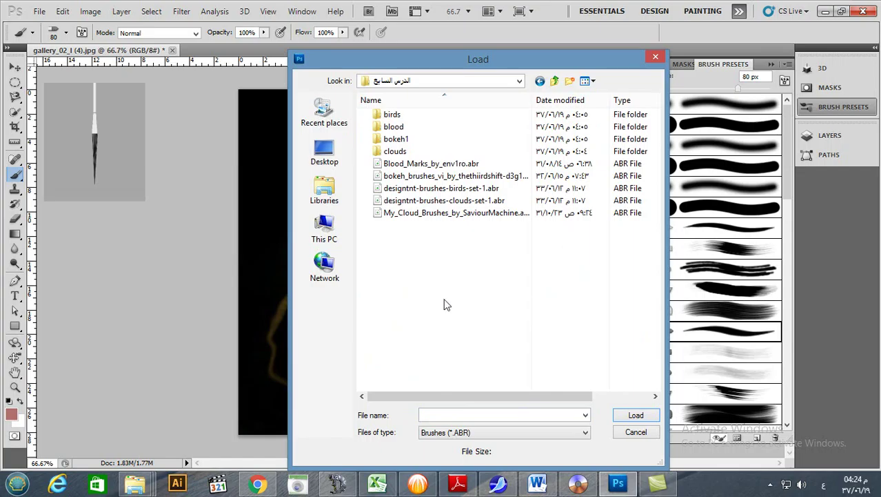
pyautogui.click(417, 167)
pyautogui.click(637, 417)
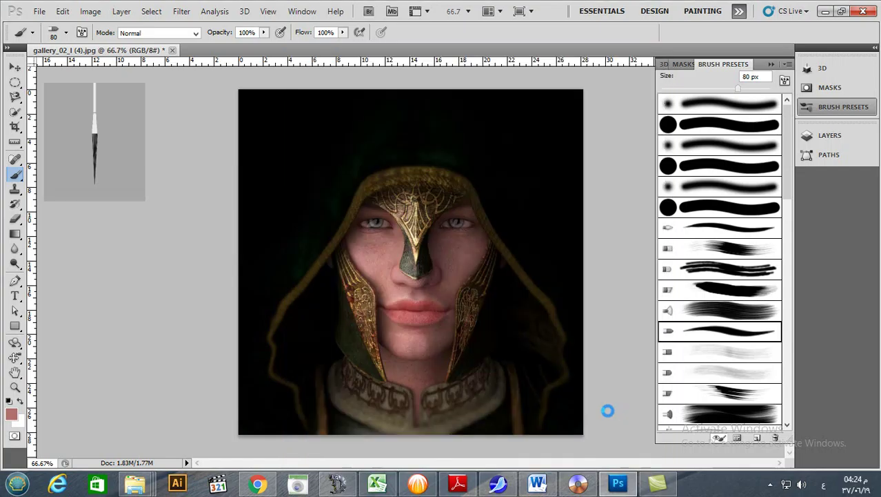
# Choose the 1960 px blood-mark preset and set the foreground colour to bright red
pyautogui.moveTo(790, 159)
pyautogui.mouseDown()
pyautogui.moveTo(789, 412)
pyautogui.moveTo(802, 337)
pyautogui.moveTo(800, 347)
pyautogui.mouseUp()
pyautogui.click(733, 275)
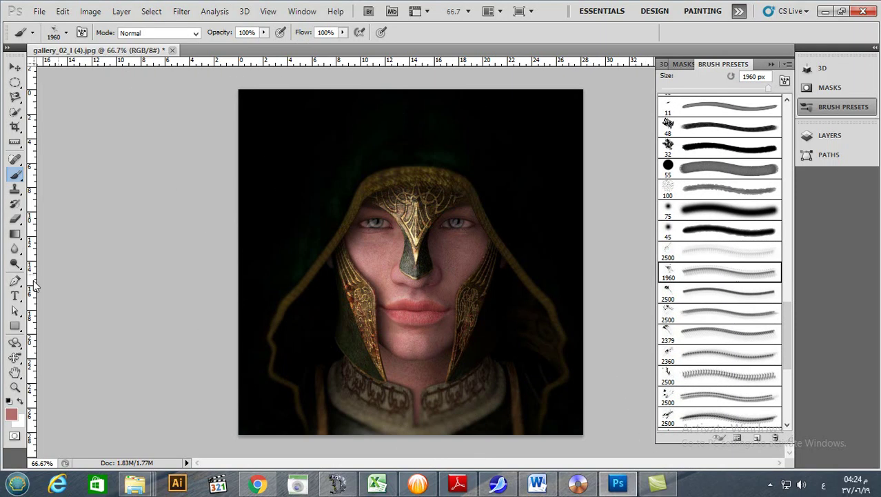
pyautogui.click(11, 413)
pyautogui.click(423, 134)
pyautogui.click(584, 109)
# Reduce the blood brush to 109 px and paint two diagonal red strokes on the dark background beside the hood's upper left
pyautogui.click(67, 32)
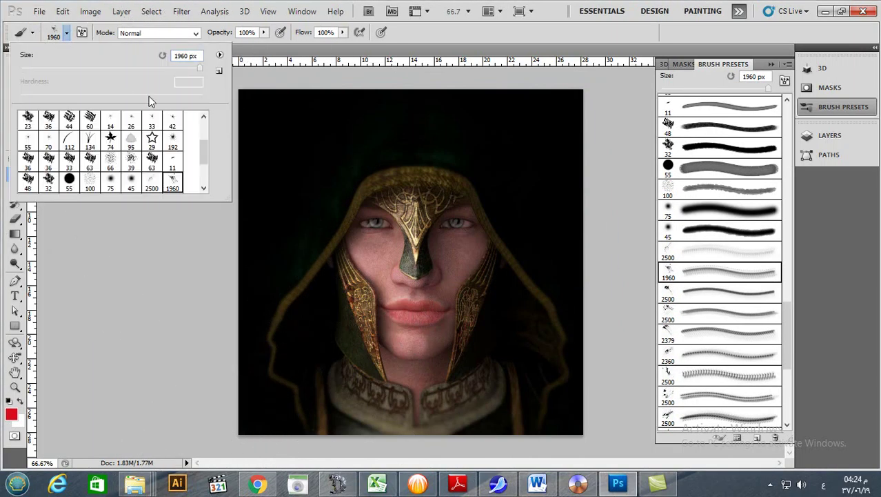
pyautogui.moveTo(64, 69); pyautogui.dragTo(69, 69)
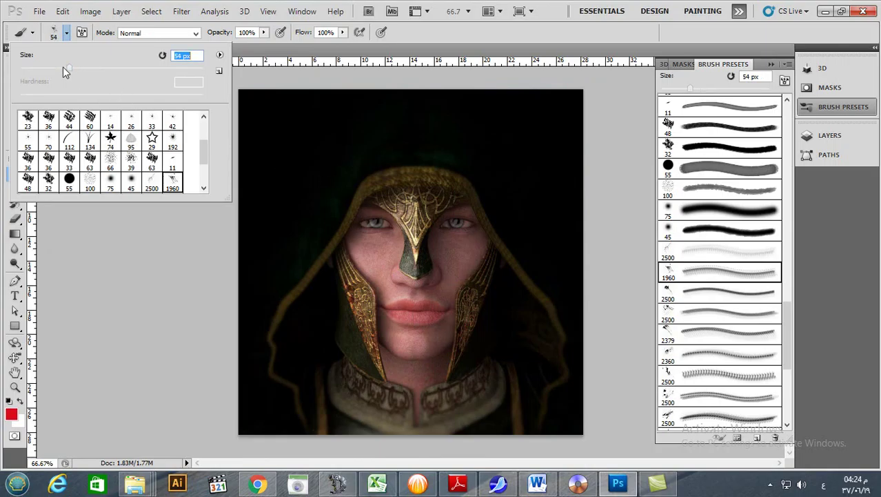
pyautogui.moveTo(115, 79); pyautogui.dragTo(115, 80)
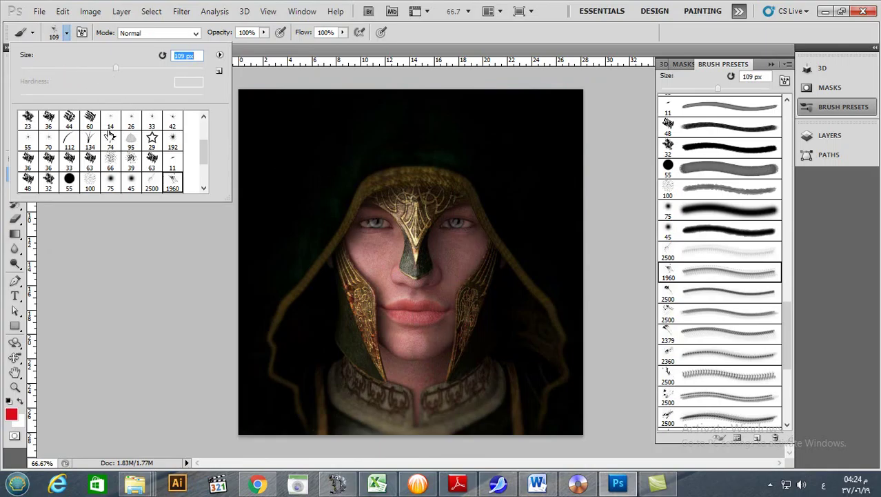
pyautogui.click(317, 131)
pyautogui.moveTo(319, 128)
pyautogui.mouseDown()
pyautogui.moveTo(278, 160)
pyautogui.moveTo(251, 197)
pyautogui.mouseUp()
pyautogui.moveTo(282, 246); pyautogui.dragTo(345, 155)
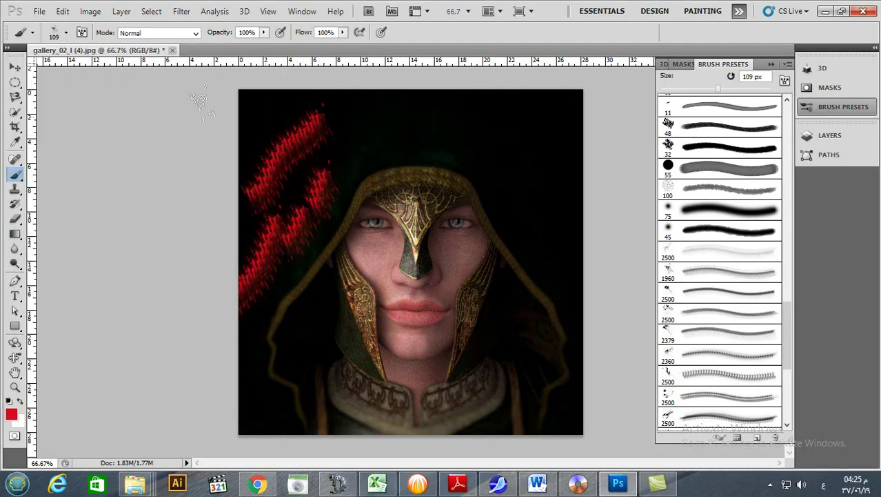
# Enlarge the blood brush to 239 px and paint red marks above the hood and down the portrait's right background
pyautogui.click(67, 33)
pyautogui.moveTo(115, 68); pyautogui.dragTo(140, 68)
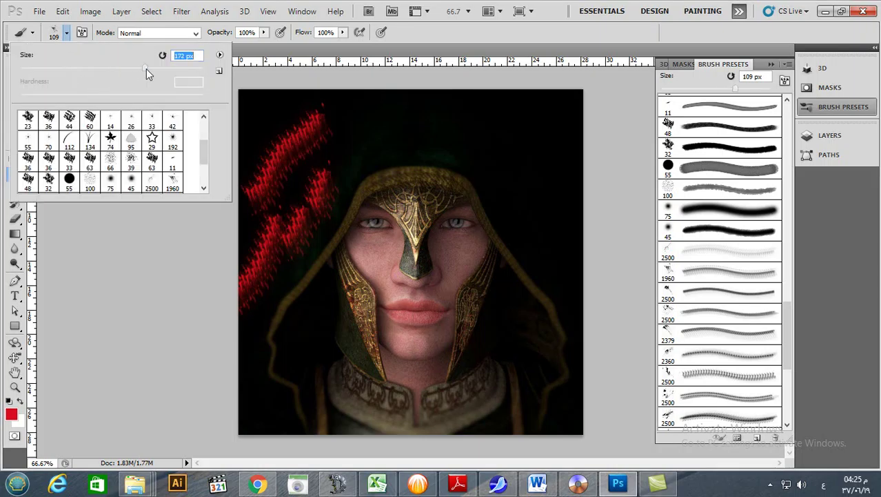
pyautogui.click(531, 128)
pyautogui.moveTo(531, 127)
pyautogui.mouseDown()
pyautogui.moveTo(560, 207)
pyautogui.moveTo(576, 228)
pyautogui.moveTo(562, 245)
pyautogui.mouseUp()
pyautogui.moveTo(504, 162)
pyautogui.mouseDown()
pyautogui.moveTo(473, 137)
pyautogui.moveTo(403, 118)
pyautogui.moveTo(389, 124)
pyautogui.mouseUp()
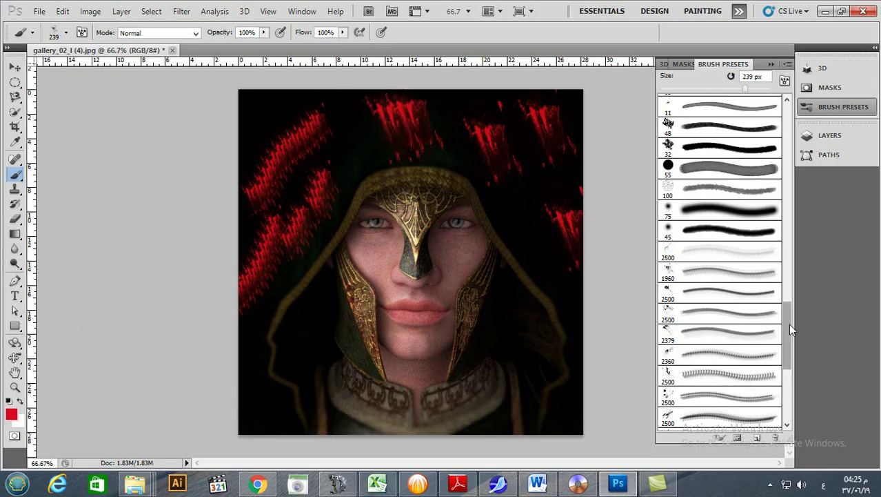
# Choose the 2500 px smeared splatter preset, size it to 367 px, and stamp it on the portrait's upper-left corner, lower-left area and chin
pyautogui.scroll(-3, 778, 317)
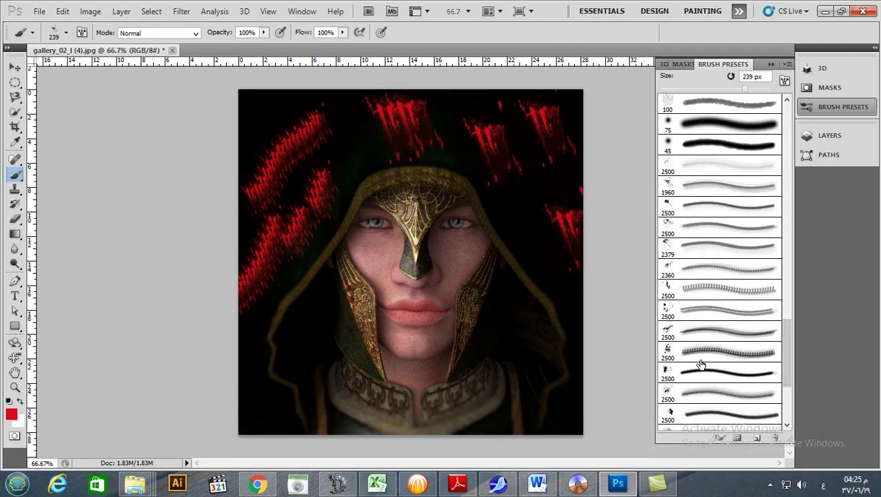
pyautogui.click(667, 374)
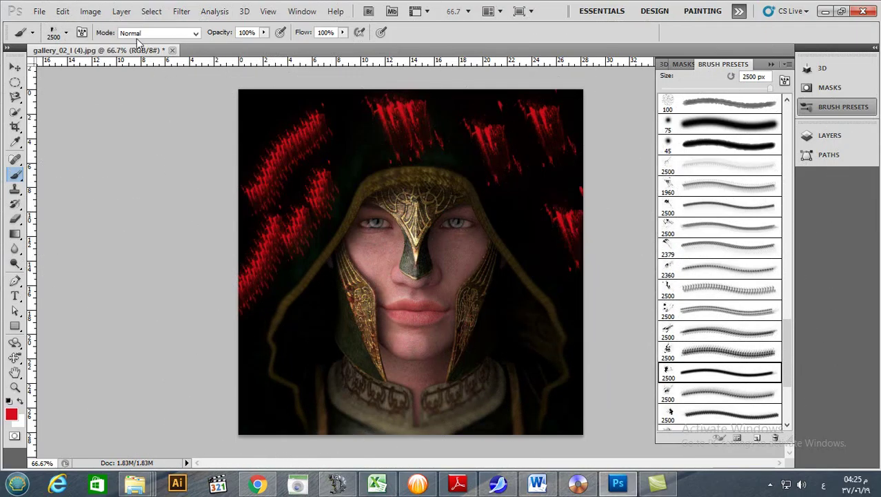
pyautogui.click(67, 34)
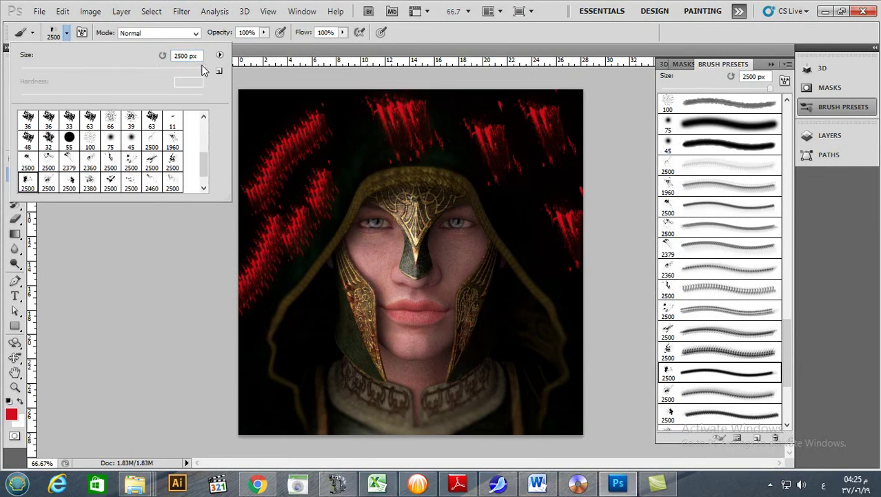
pyautogui.moveTo(133, 71); pyautogui.dragTo(174, 70)
pyautogui.click(279, 116)
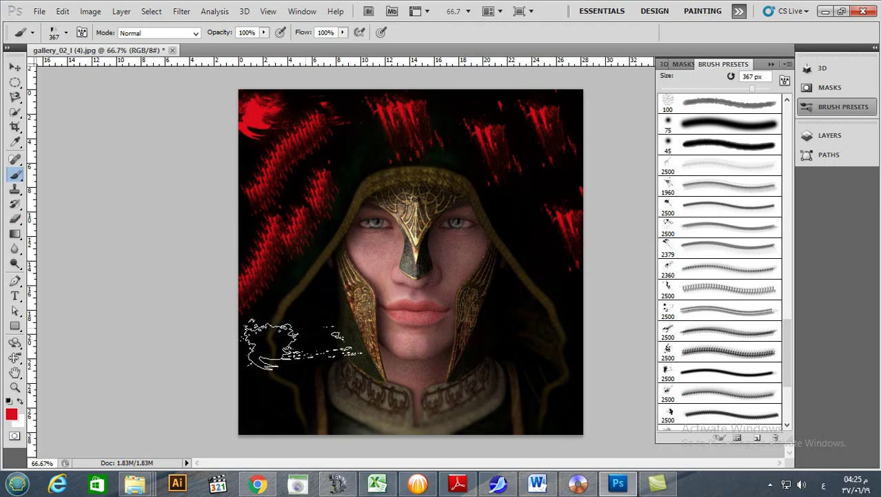
pyautogui.click(289, 381)
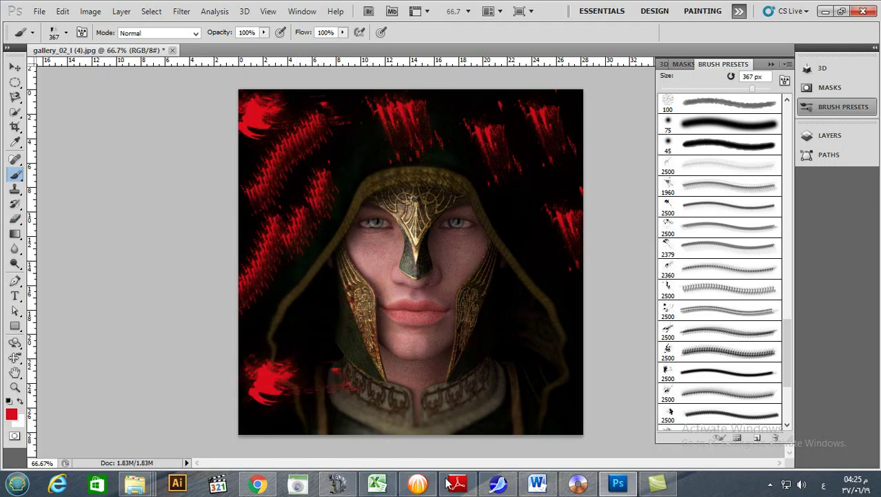
pyautogui.click(452, 336)
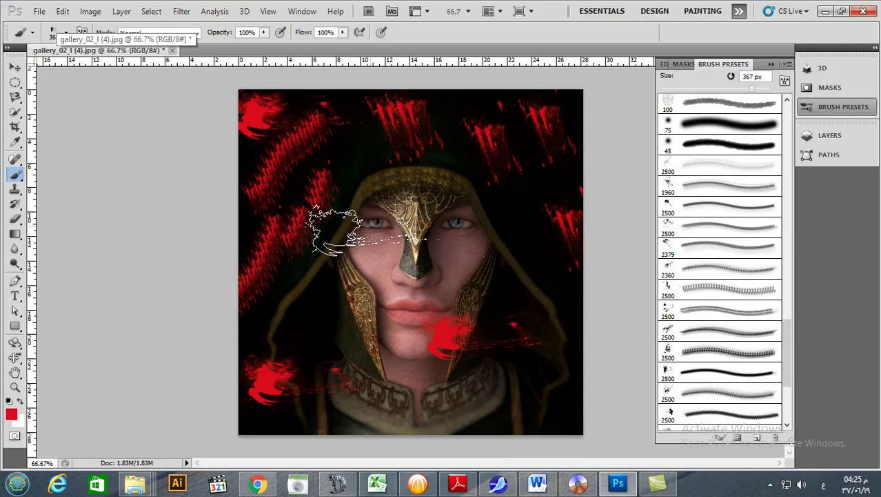
# Open the wall photo IMG_4197.JPG from the folder الدرس السابع on the Desktop, browsing the files as extra large icons
pyautogui.click(39, 11)
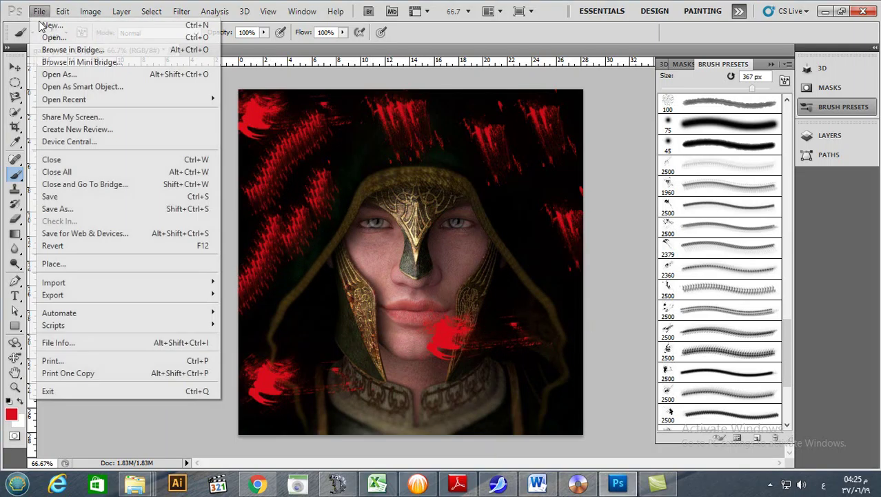
pyautogui.click(59, 37)
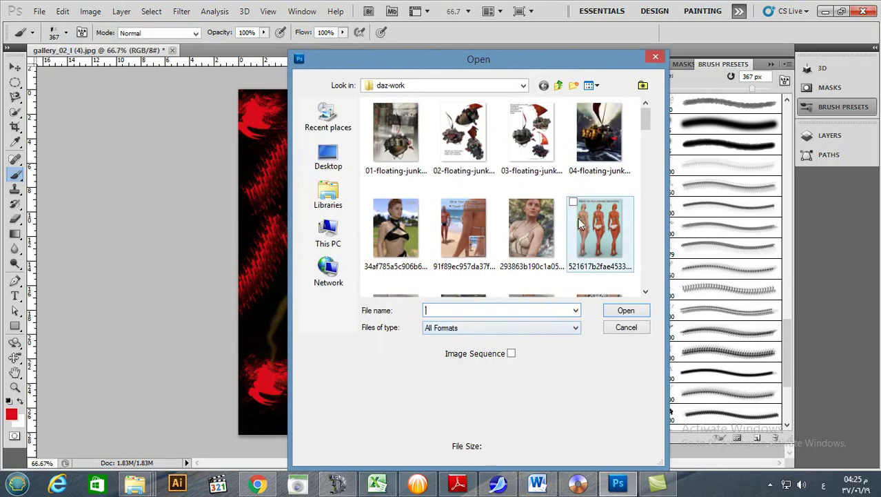
pyautogui.click(559, 85)
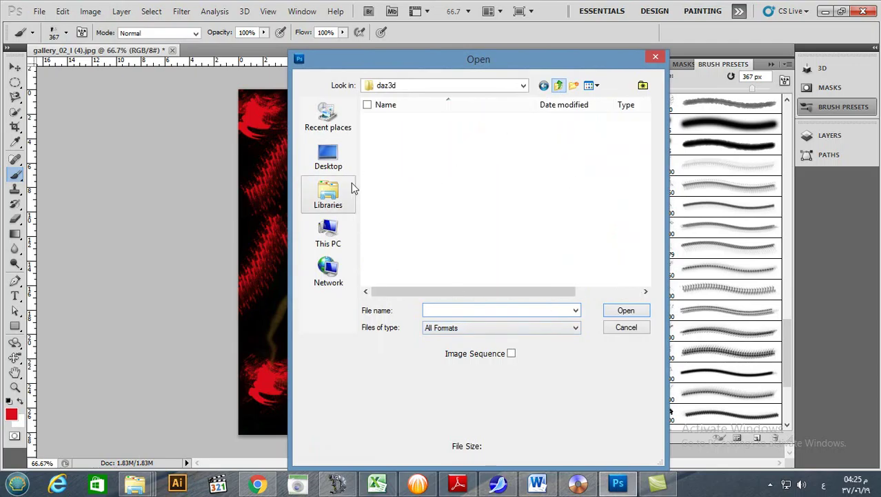
pyautogui.click(329, 158)
pyautogui.moveTo(647, 129); pyautogui.dragTo(647, 211)
pyautogui.doubleClick(441, 168)
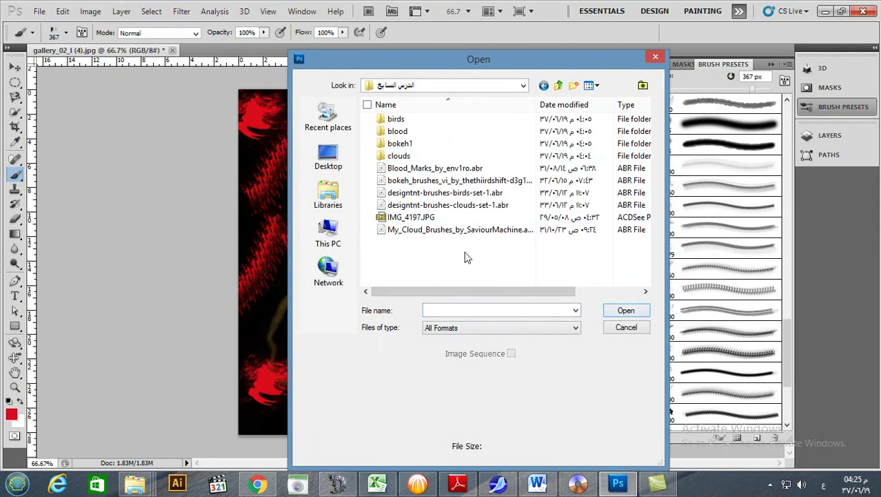
pyautogui.click(591, 85)
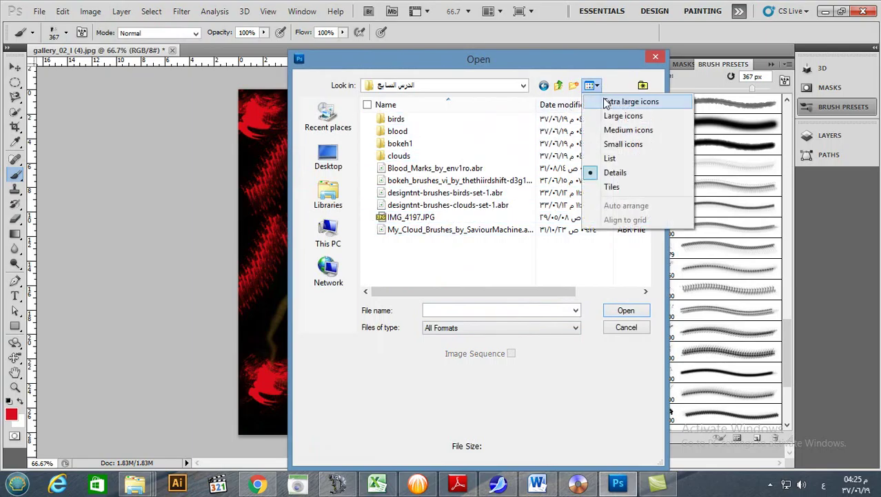
pyautogui.click(623, 104)
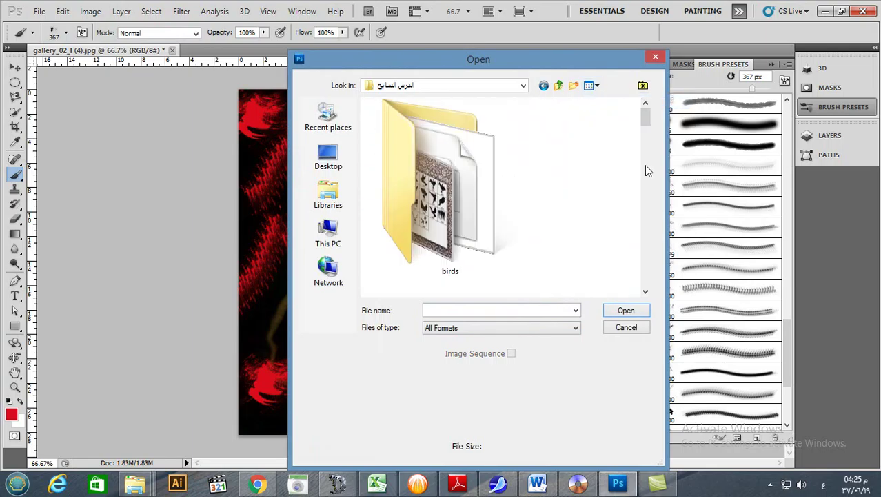
pyautogui.moveTo(644, 116); pyautogui.dragTo(647, 259)
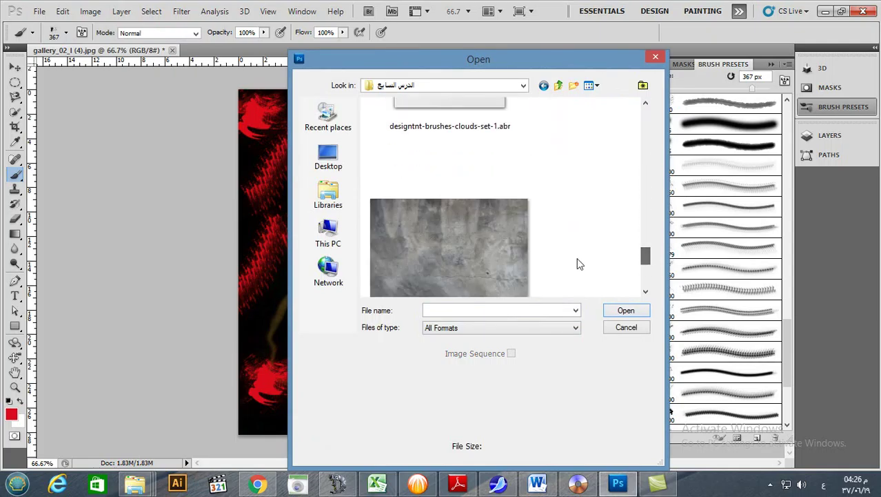
pyautogui.click(508, 252)
pyautogui.click(626, 309)
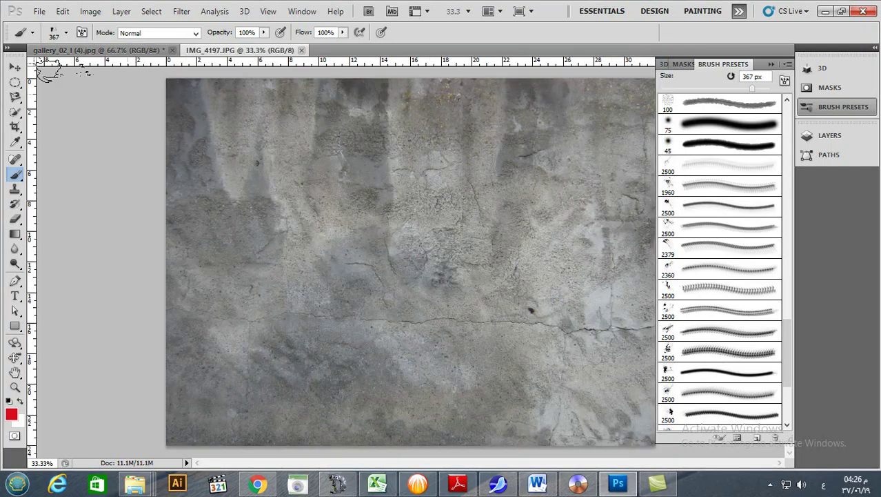
# Enlarge the splatter brush to 1959 px and stamp one red blood mark on the upper part of the wall
pyautogui.click(66, 34)
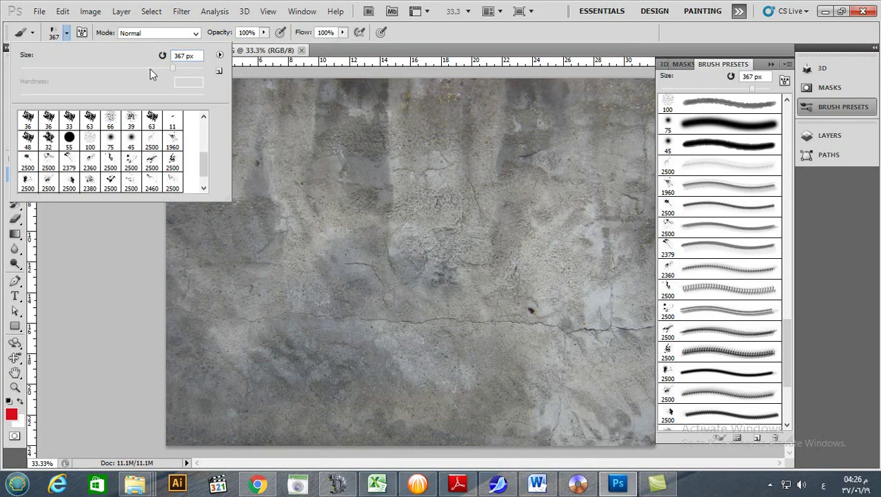
pyautogui.moveTo(184, 71); pyautogui.dragTo(178, 63)
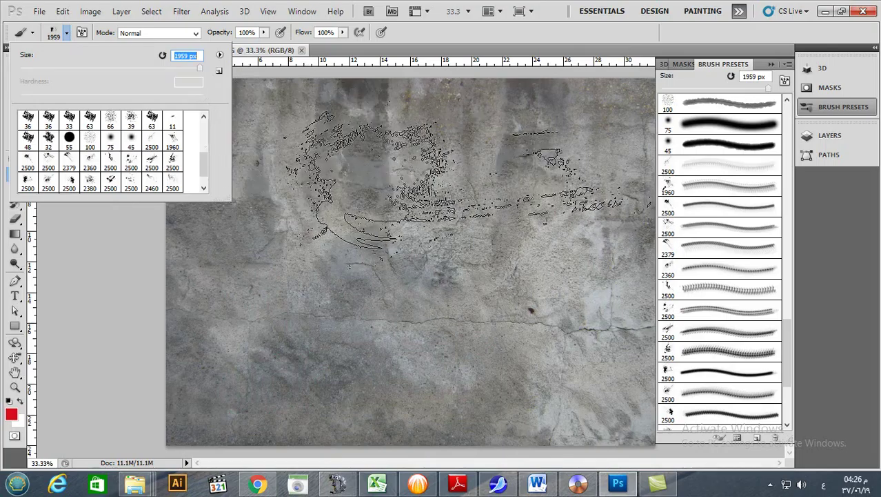
pyautogui.click(435, 90)
pyautogui.click(469, 162)
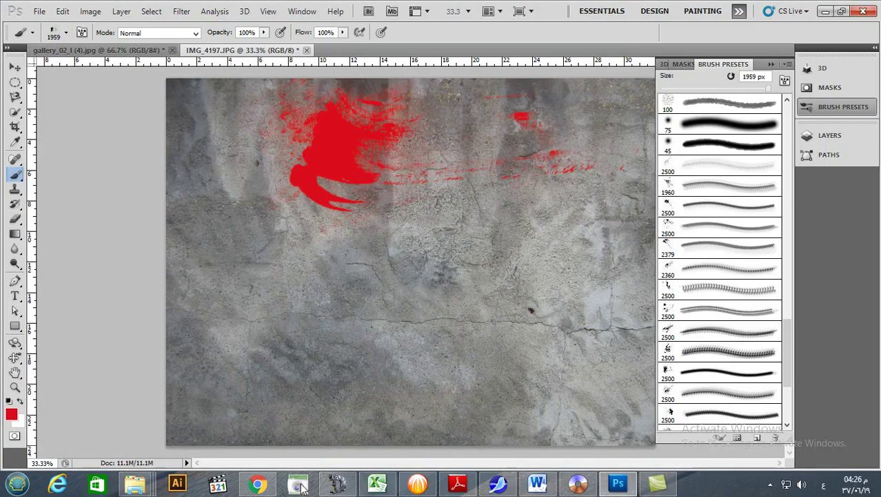
# Stamp two different 2500 px blood presets on the wall's lower right and left edge, and the 1960 px preset at the lower middle
pyautogui.click(732, 353)
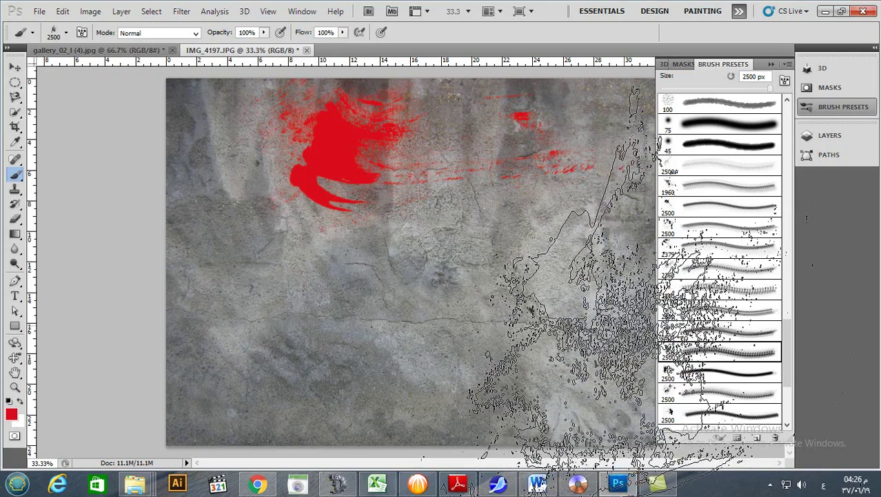
pyautogui.click(608, 295)
pyautogui.click(727, 394)
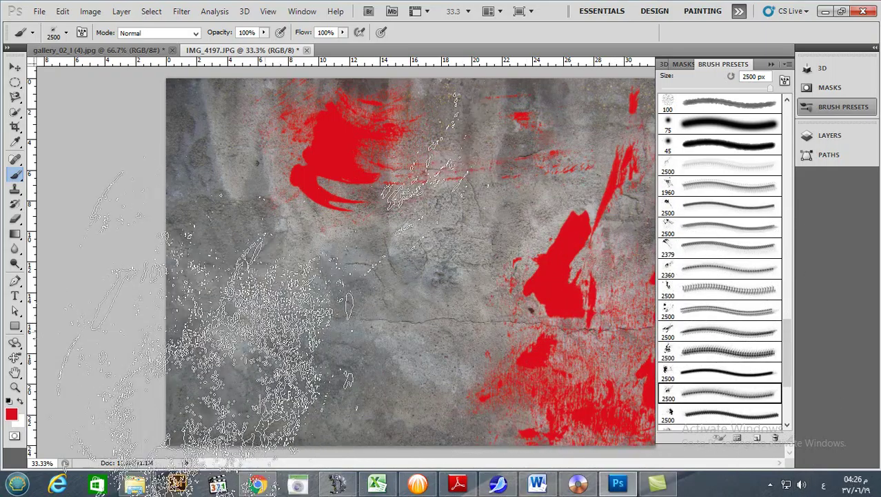
pyautogui.click(158, 332)
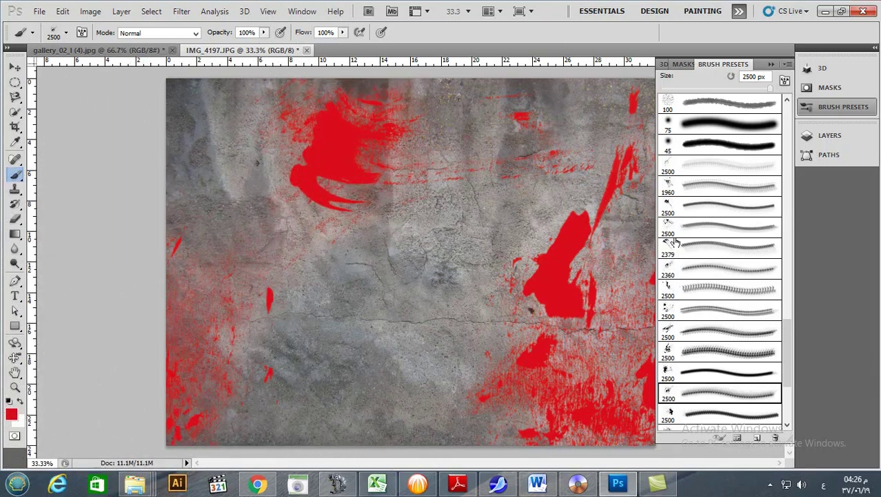
pyautogui.click(666, 189)
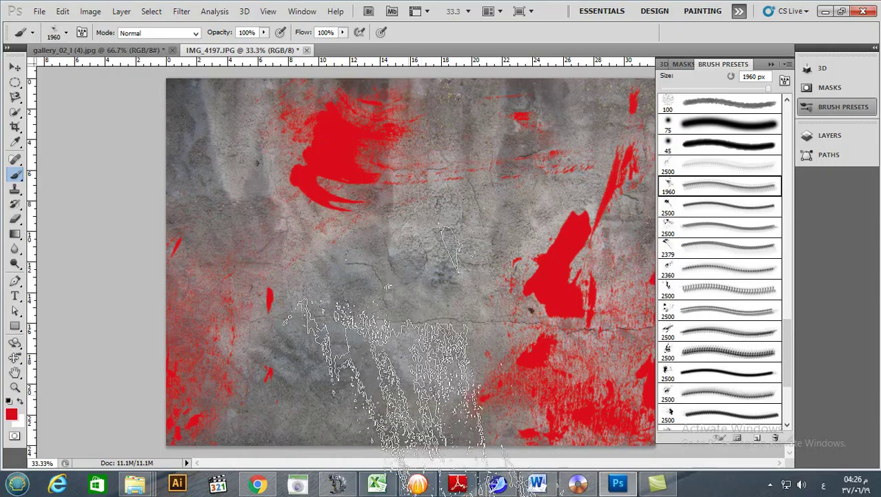
pyautogui.click(365, 336)
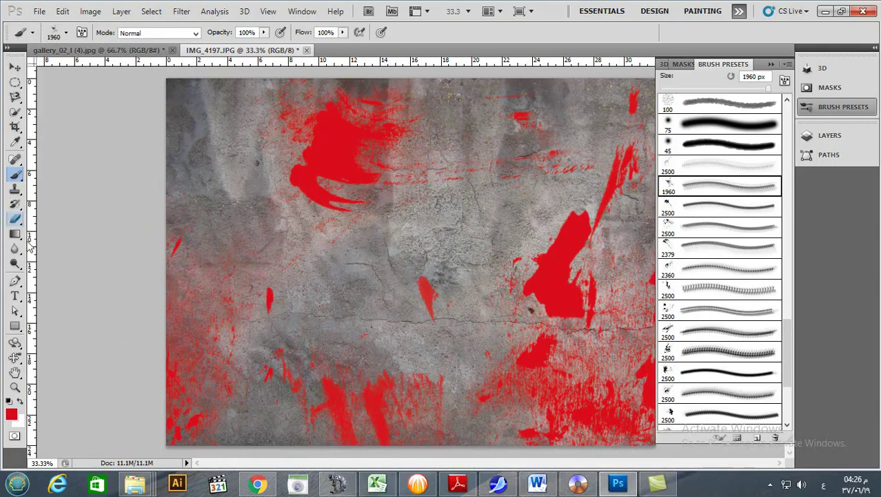
# Start a text on the middle of the wall and enter the first title line "دماء على"
pyautogui.click(15, 296)
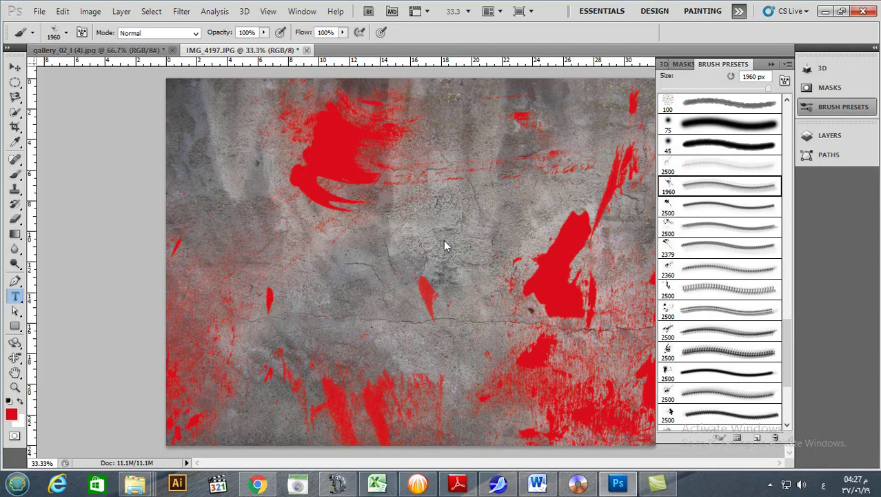
pyautogui.click(461, 273)
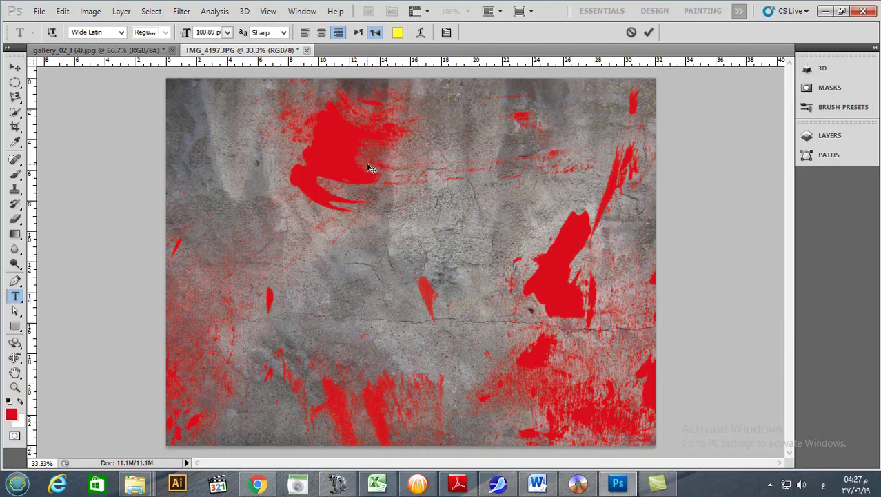
pyautogui.write('دم')
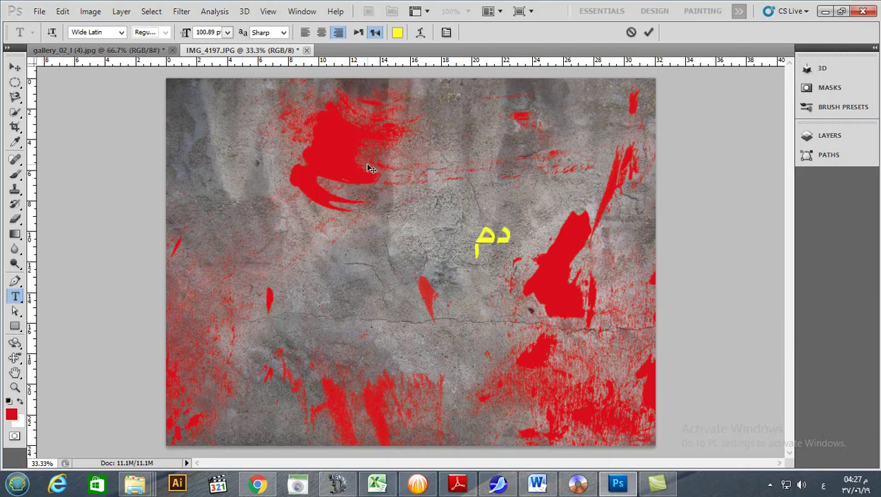
pyautogui.write('اء')
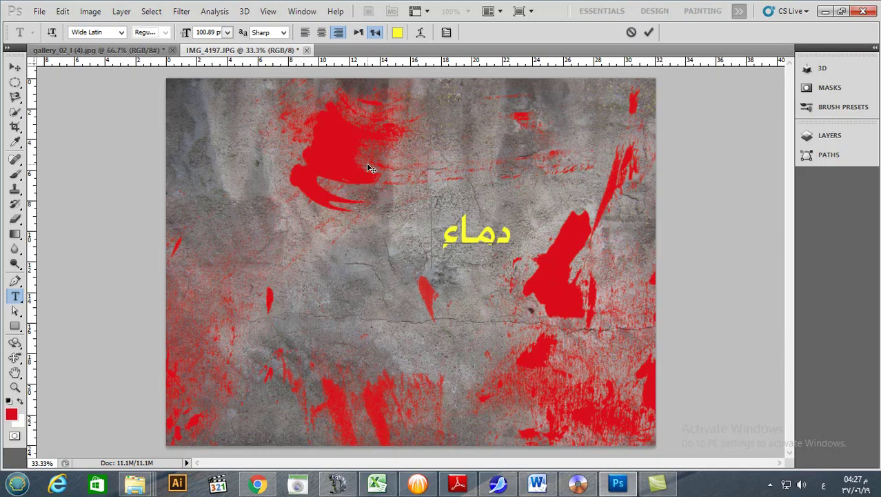
pyautogui.write(' على')
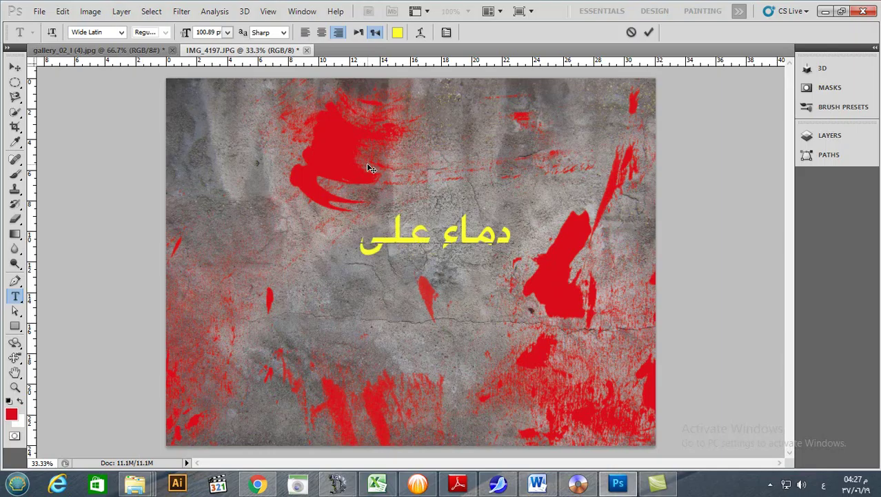
# Add a second title line reading "قارعة الطريق" below the first
pyautogui.press('Return')
pyautogui.write('ق')
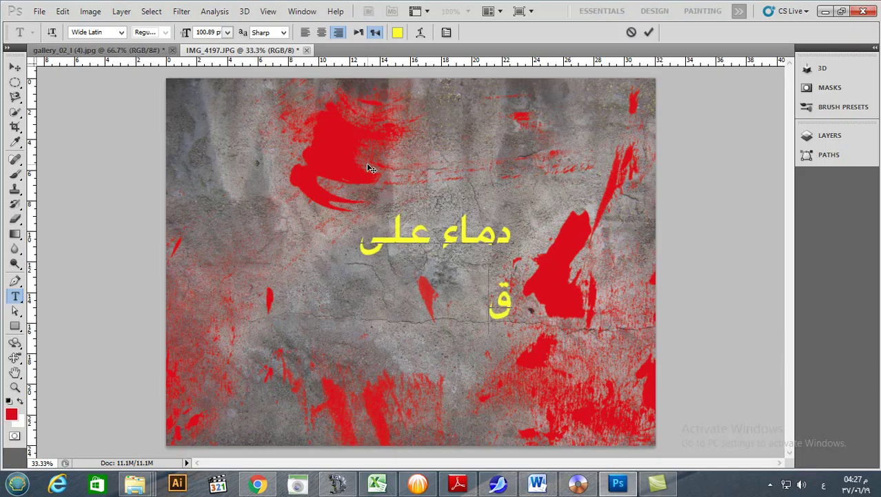
pyautogui.write('ارعة')
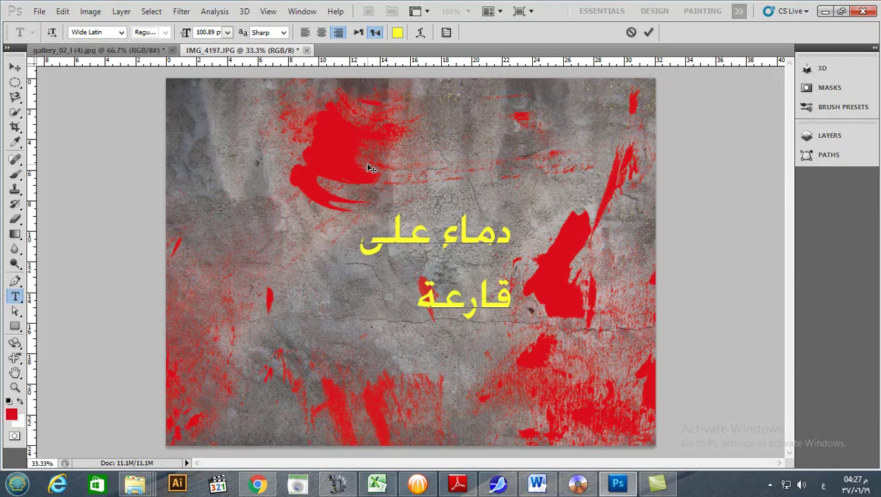
pyautogui.write(' الطر')
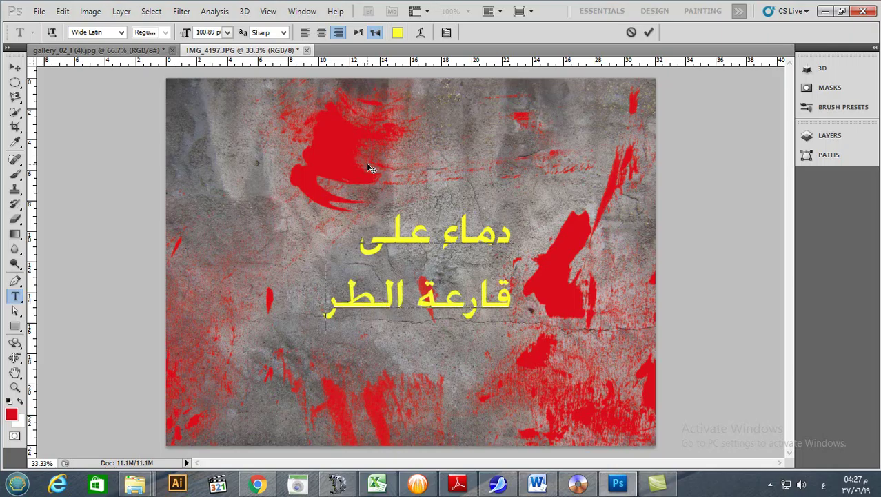
pyautogui.write('سيق')
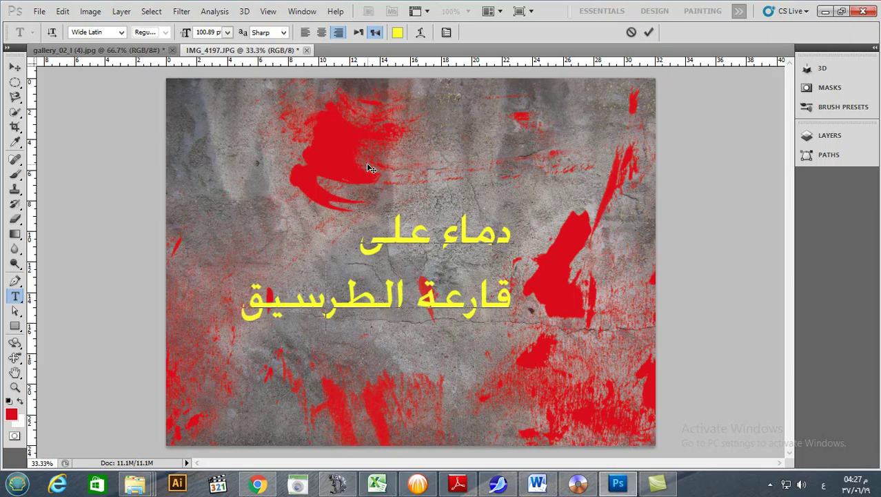
pyautogui.press('BackSpace')
pyautogui.press('BackSpace')
pyautogui.press('BackSpace')
pyautogui.write('يق')
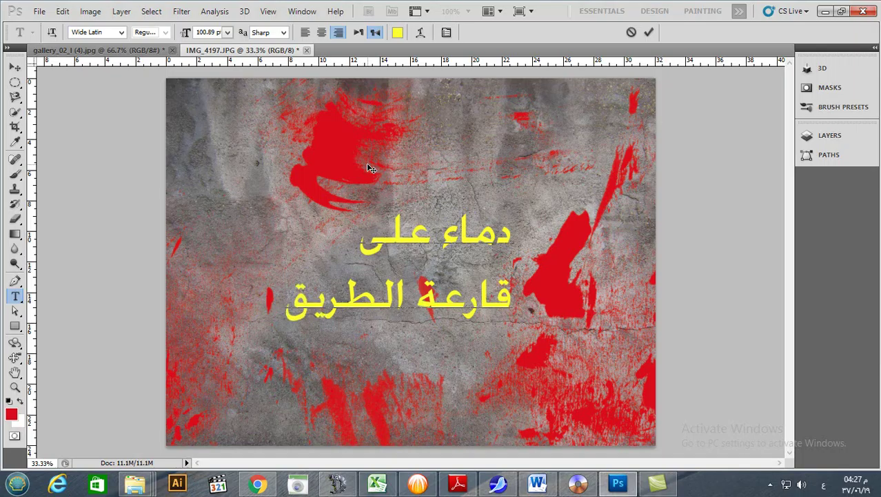
# Select both title lines, try the ae_AlMothnna font on them, and set them in the AGA Kaleela font
pyautogui.moveTo(513, 235); pyautogui.dragTo(263, 306)
pyautogui.click(121, 32)
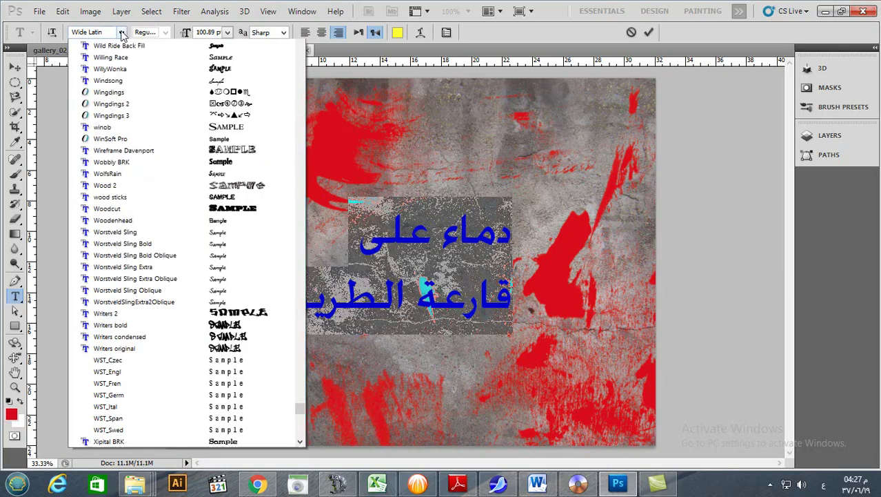
pyautogui.moveTo(299, 431); pyautogui.dragTo(309, 62)
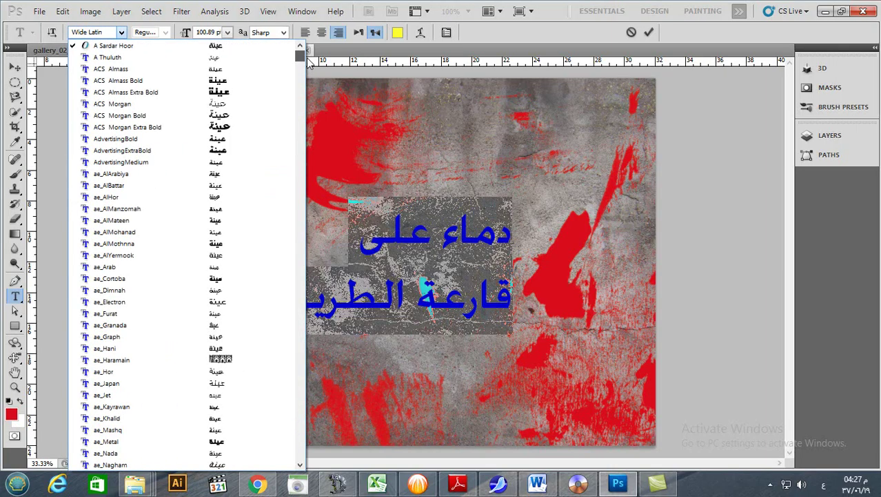
pyautogui.click(252, 243)
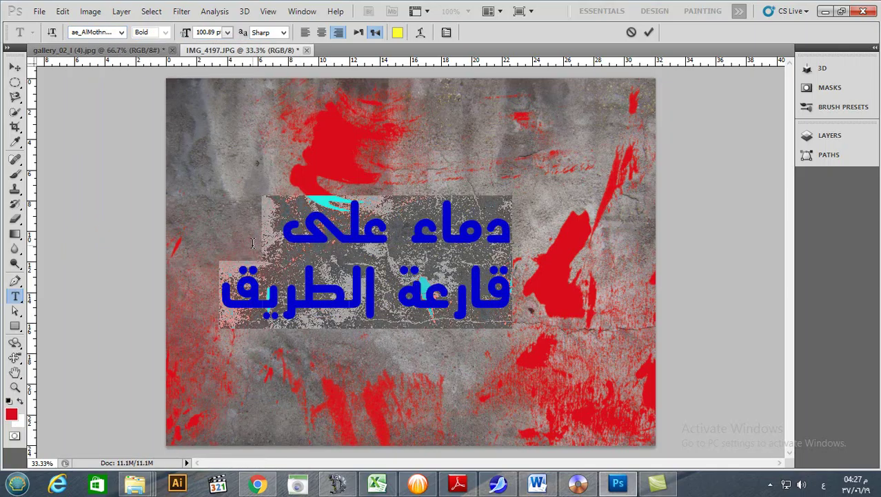
pyautogui.click(121, 31)
pyautogui.scroll(2, 240, 243)
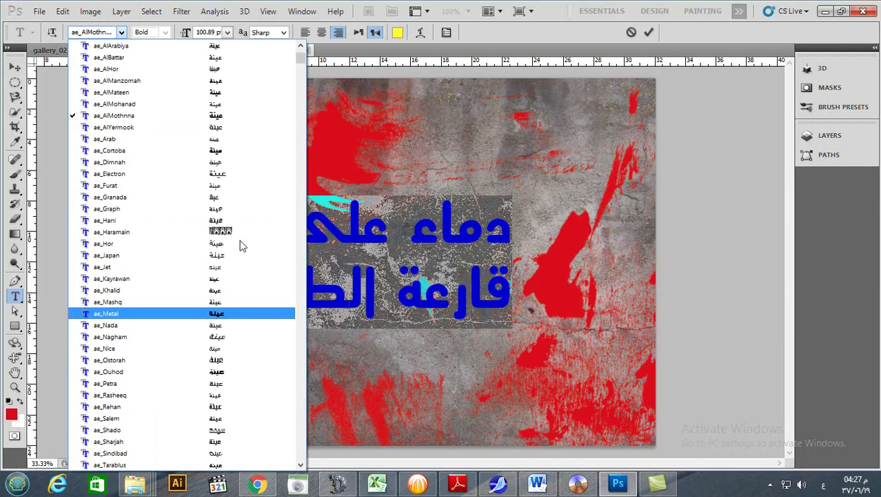
pyautogui.scroll(4, 241, 246)
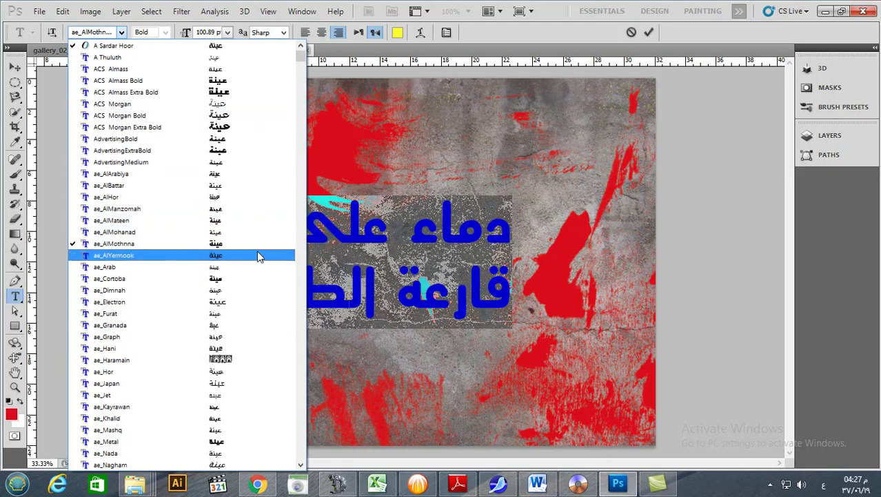
pyautogui.scroll(-6, 259, 256)
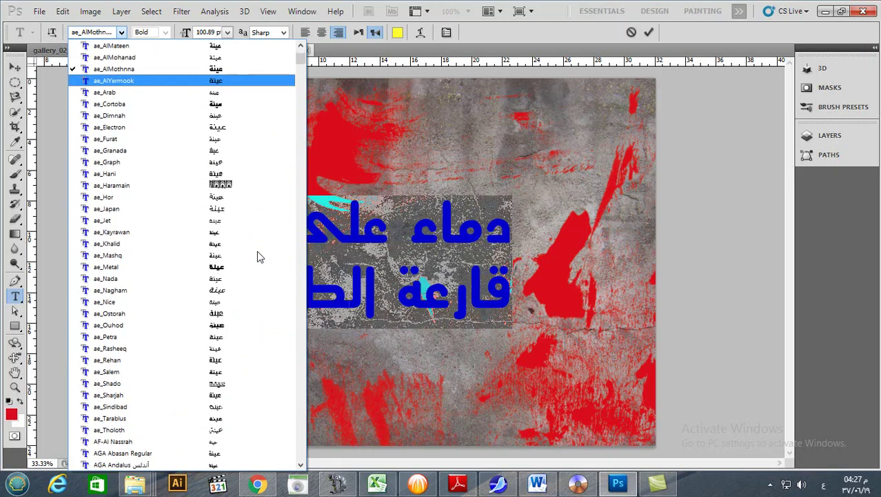
pyautogui.scroll(-7, 262, 335)
pyautogui.click(267, 304)
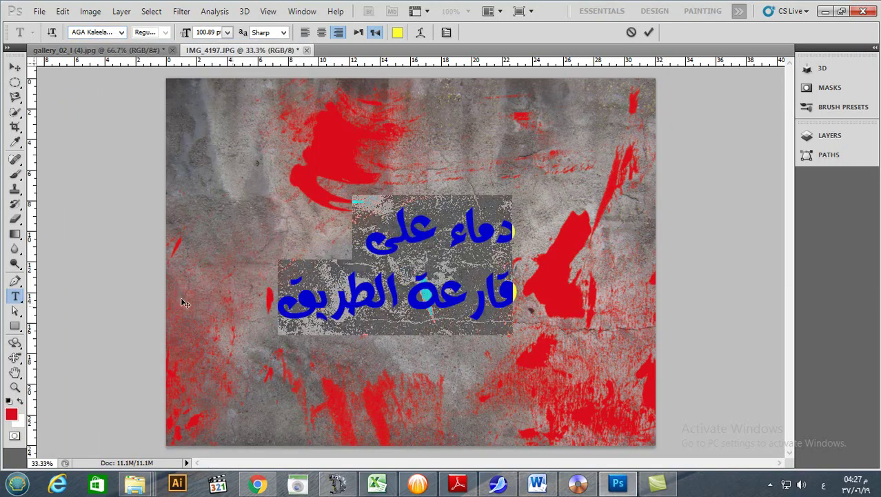
# Change the title's text colour to white (ffffff) and commit the text
pyautogui.click(396, 34)
pyautogui.moveTo(410, 177); pyautogui.dragTo(275, 115)
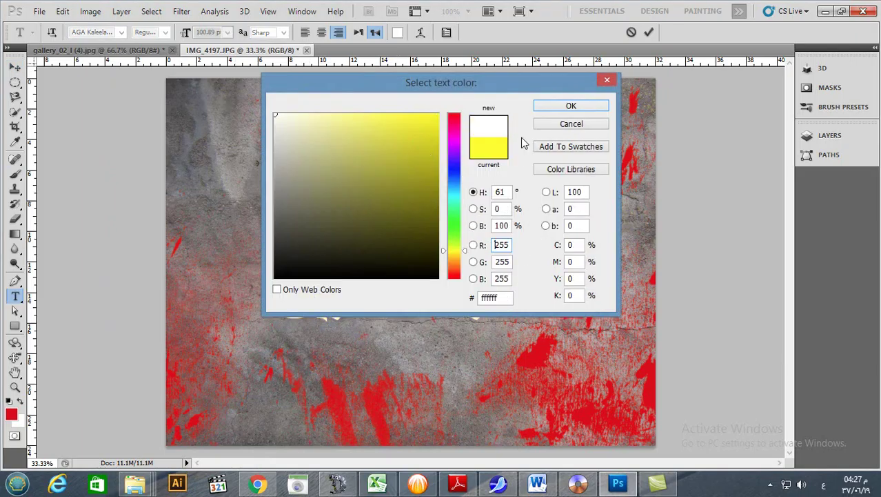
pyautogui.click(572, 107)
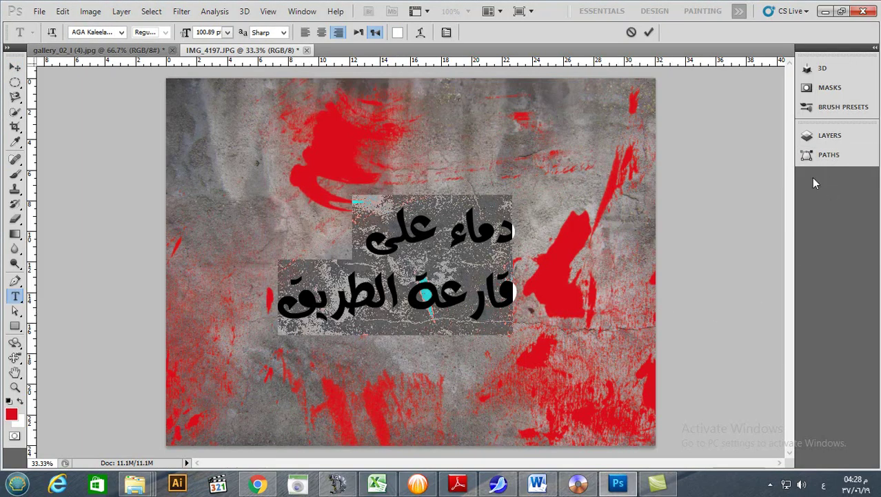
pyautogui.click(830, 136)
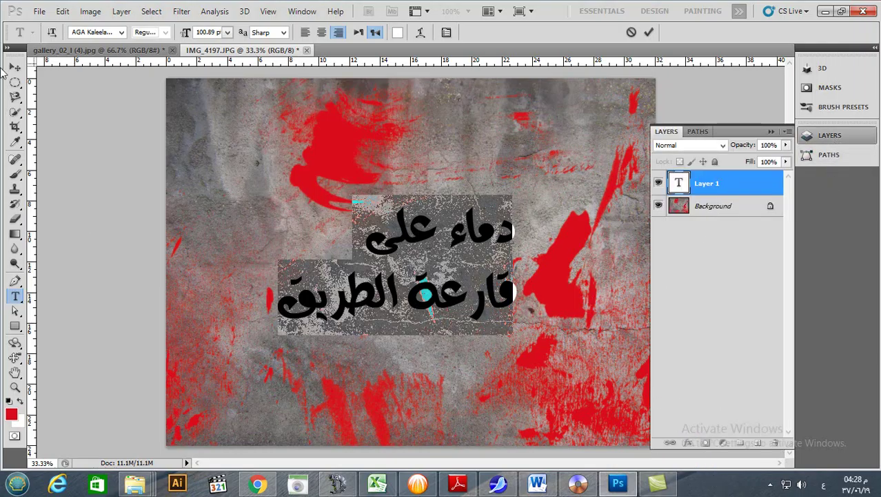
pyautogui.hotkey('ctrl', 'Return')
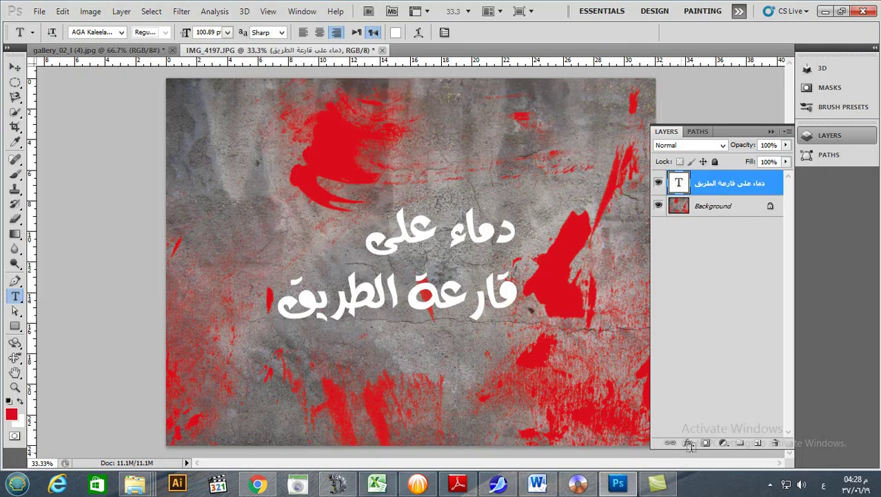
# Add a Drop Shadow effect to the title layer with an increased shadow distance
pyautogui.click(687, 445)
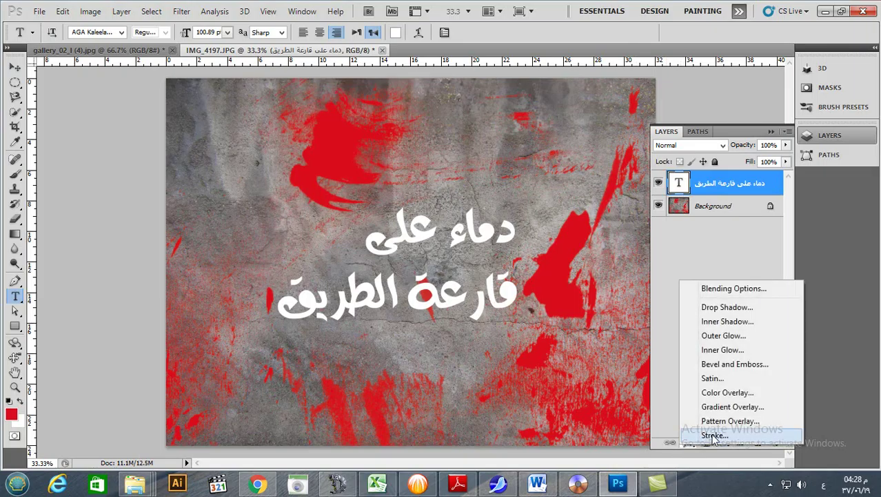
pyautogui.click(721, 307)
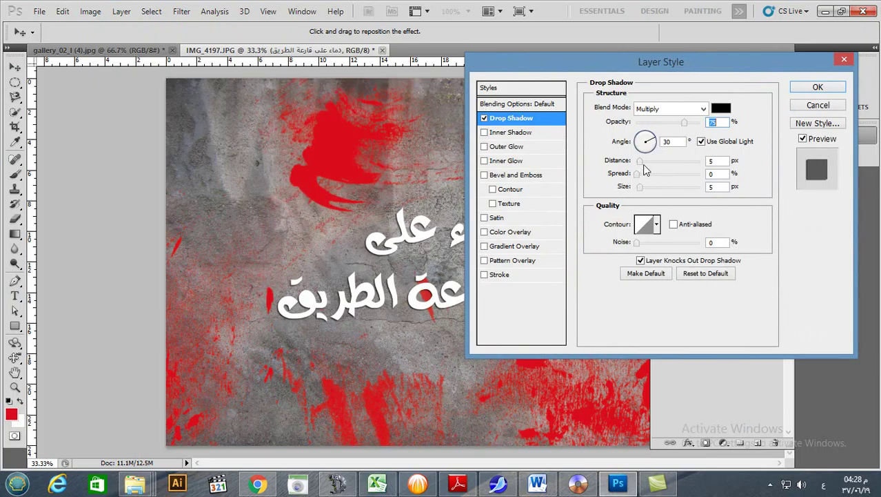
pyautogui.moveTo(644, 163); pyautogui.dragTo(654, 167)
pyautogui.click(817, 90)
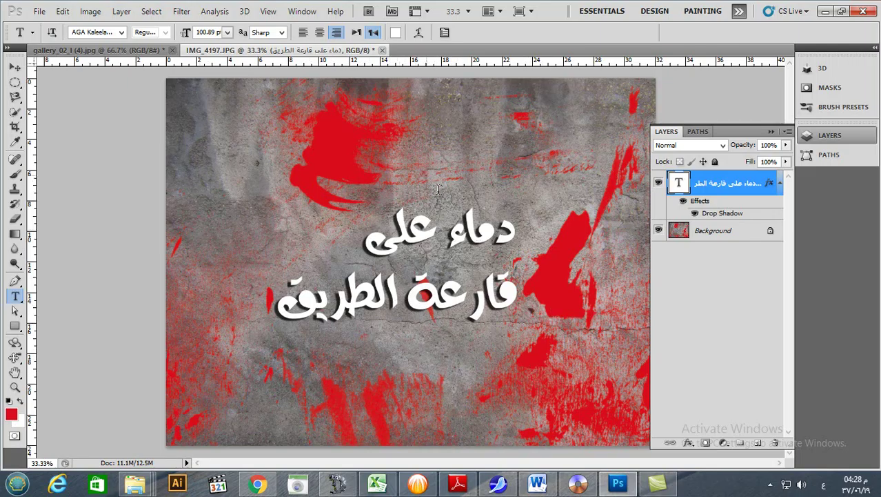
# Create a new A4 document, 210 × 297 mm at 300 pixels/inch, in RGB Color with a white background
pyautogui.click(827, 109)
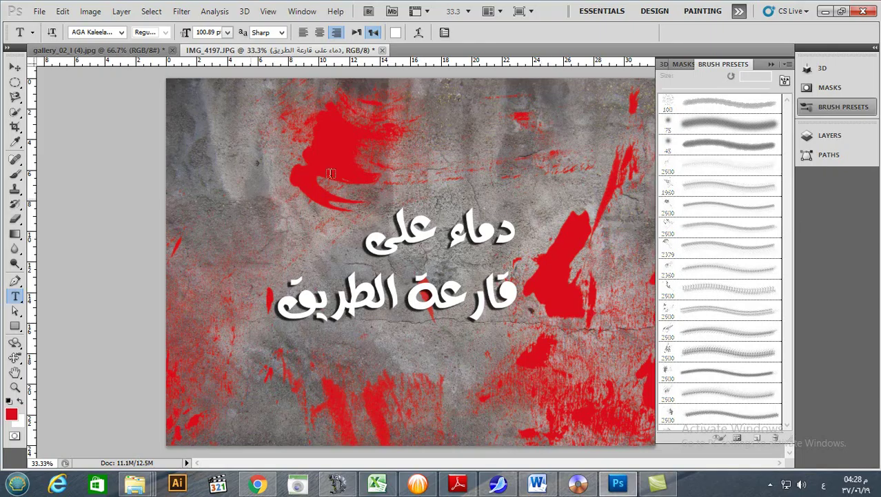
pyautogui.click(40, 11)
pyautogui.click(185, 113)
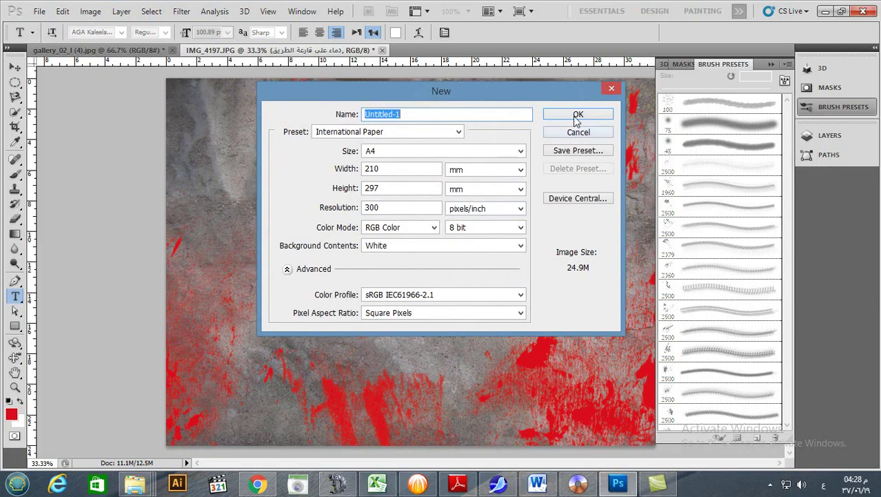
pyautogui.click(577, 115)
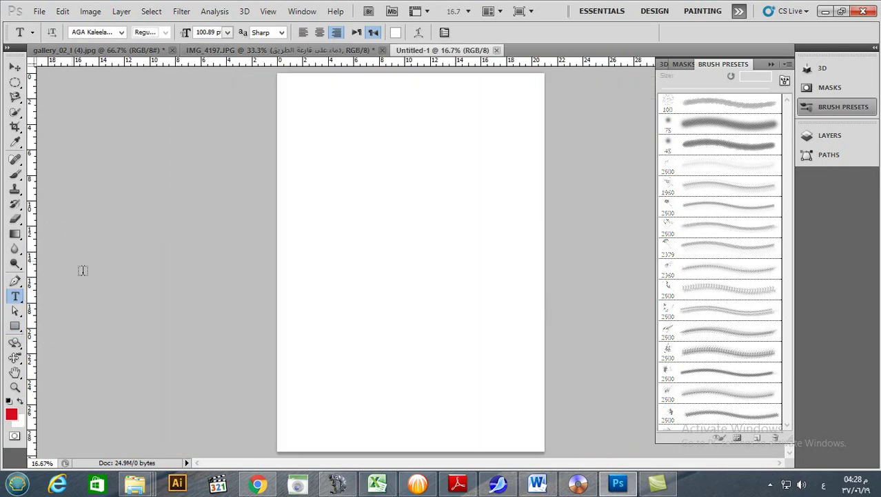
# Edit the Black, White gradient for the Gradient tool, recolouring its starting black stop to blue 0087fa
pyautogui.click(15, 233)
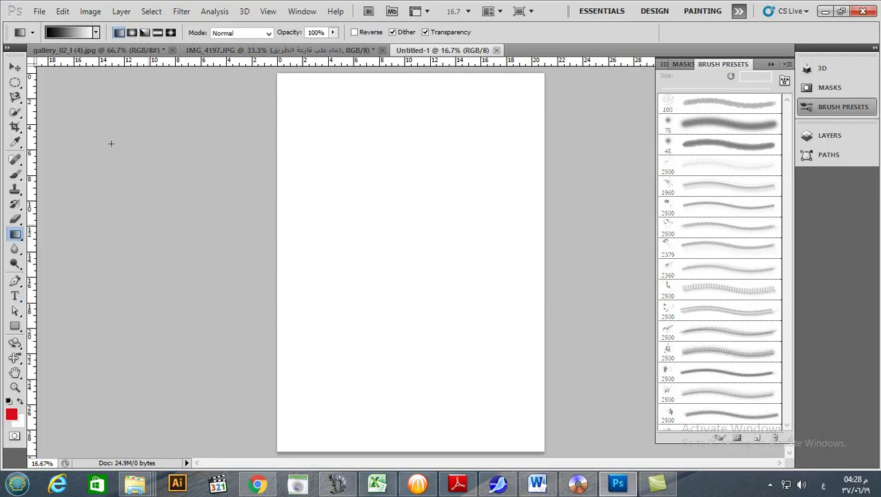
pyautogui.click(72, 32)
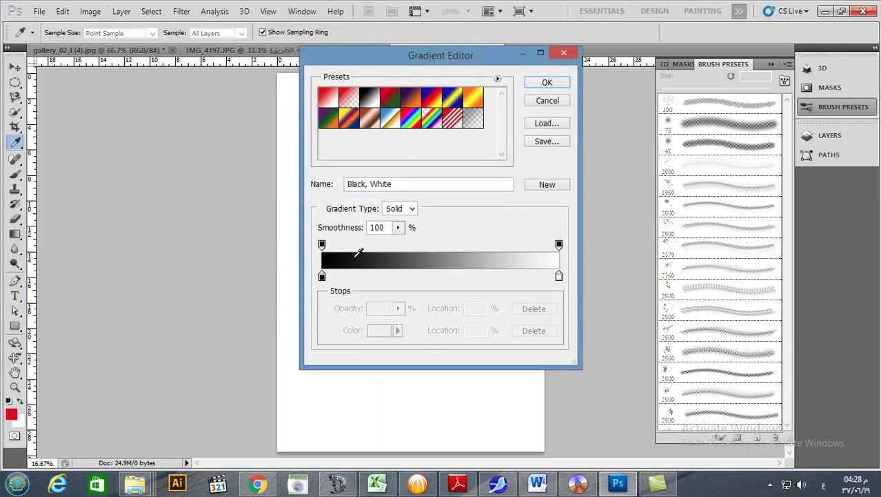
pyautogui.click(322, 277)
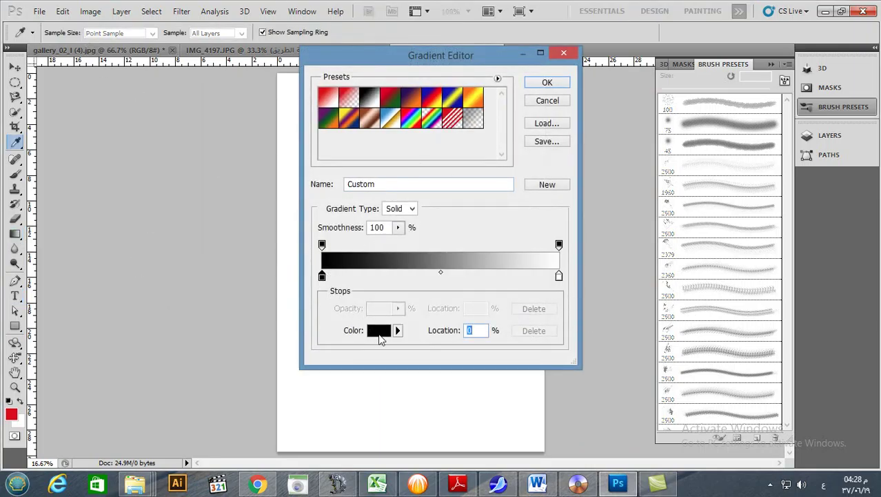
pyautogui.click(378, 334)
pyautogui.click(455, 192)
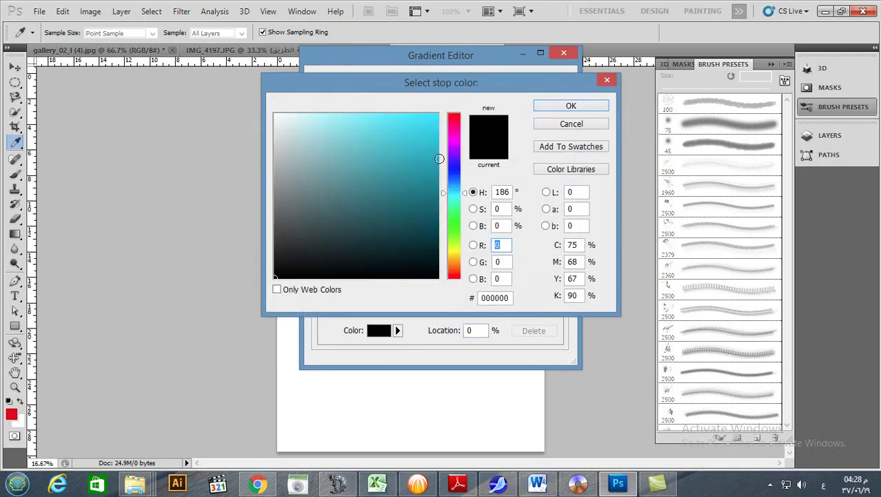
pyautogui.moveTo(455, 182); pyautogui.dragTo(454, 183)
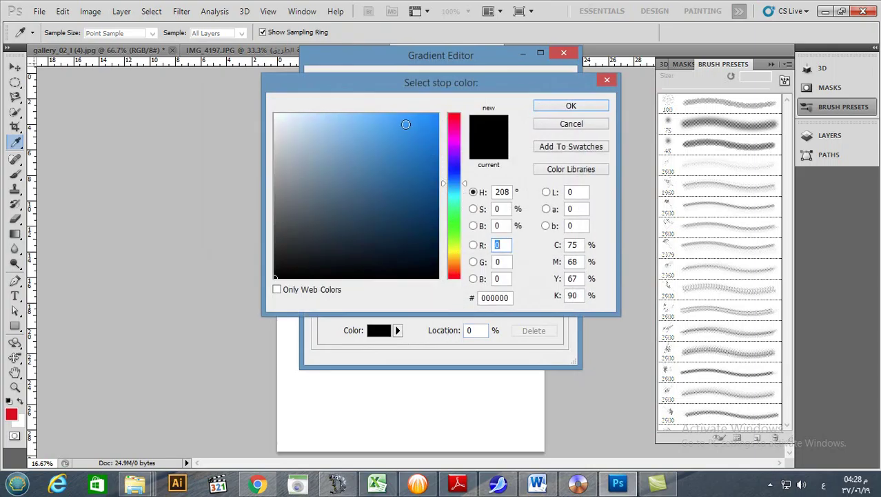
pyautogui.click(409, 118)
pyautogui.click(438, 118)
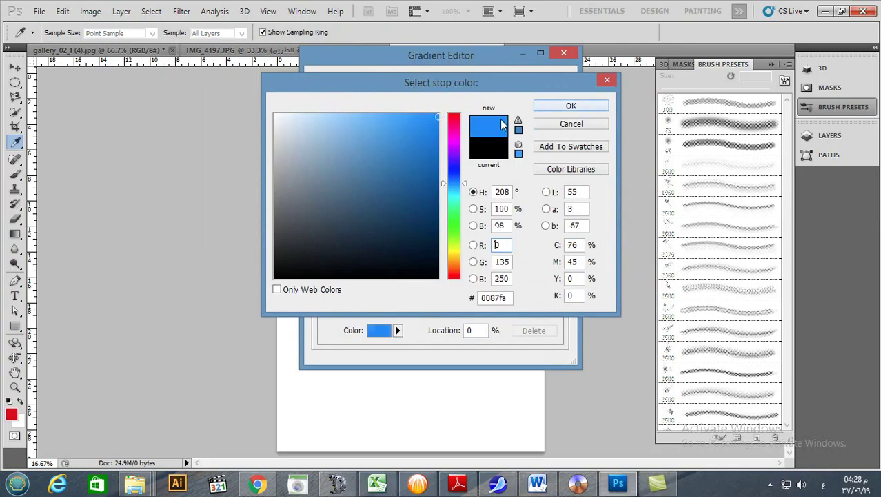
pyautogui.click(557, 109)
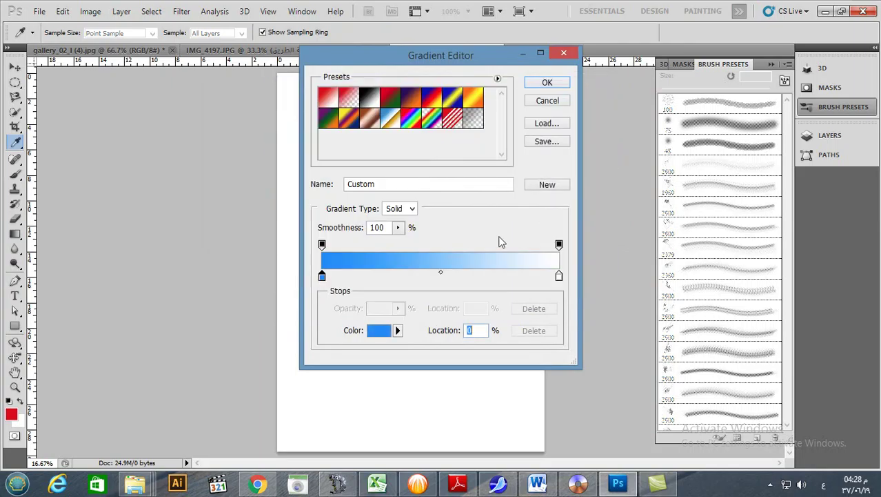
# Try light blue shades at hue 200 for the gradient's ending white colour stop
pyautogui.click(559, 276)
pyautogui.click(379, 330)
pyautogui.click(453, 187)
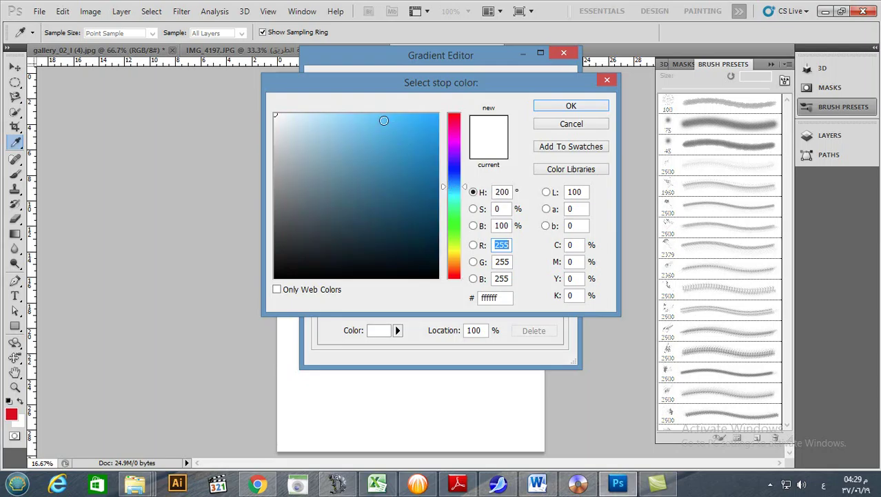
pyautogui.click(373, 120)
pyautogui.click(570, 106)
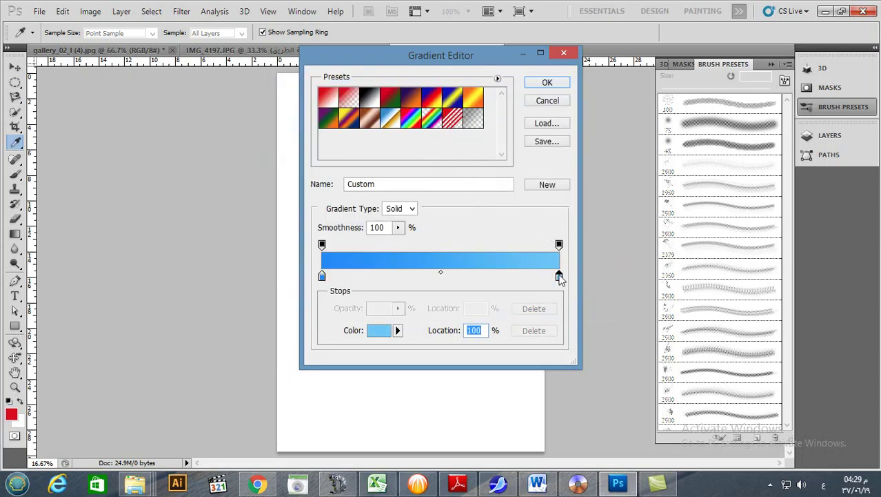
pyautogui.click(384, 335)
pyautogui.click(313, 123)
pyautogui.click(319, 120)
pyautogui.click(577, 106)
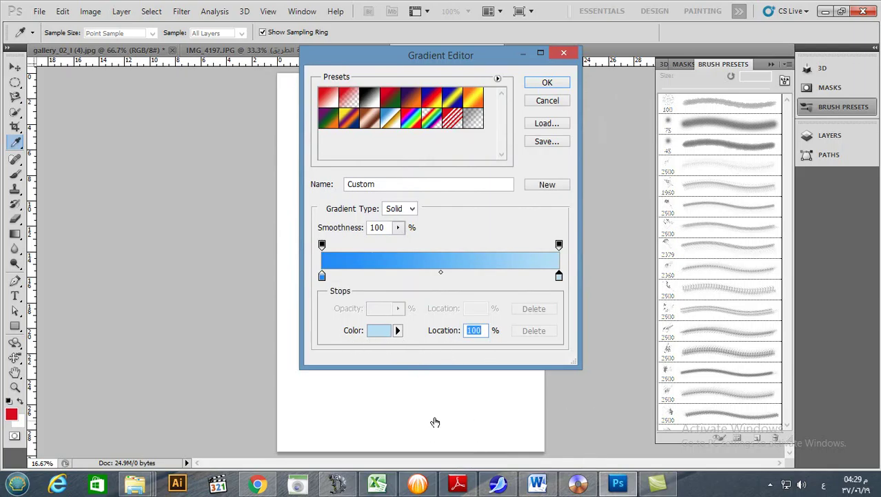
# Recolour the gradient's ending stop to near-white f7fafb and fill the page with the gradient from top to bottom
pyautogui.moveTo(286, 152)
pyautogui.mouseDown()
pyautogui.moveTo(281, 118)
pyautogui.moveTo(254, 112)
pyautogui.moveTo(285, 120)
pyautogui.moveTo(275, 115)
pyautogui.mouseUp()
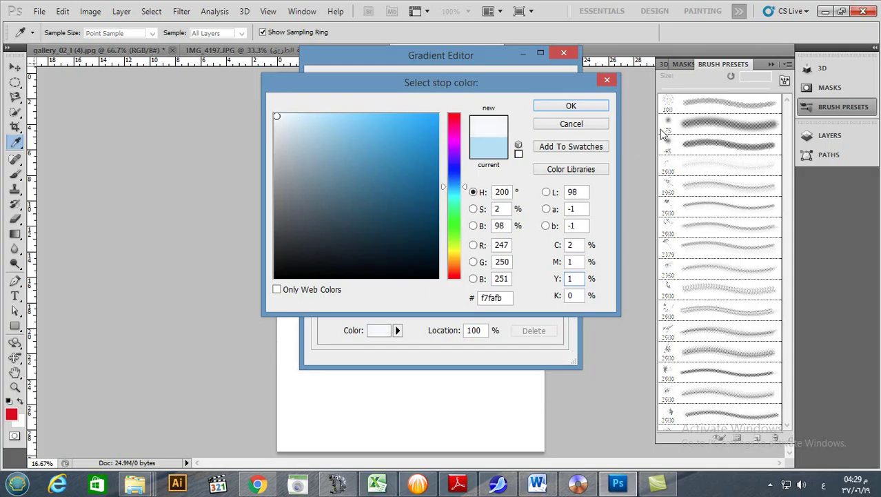
pyautogui.click(590, 108)
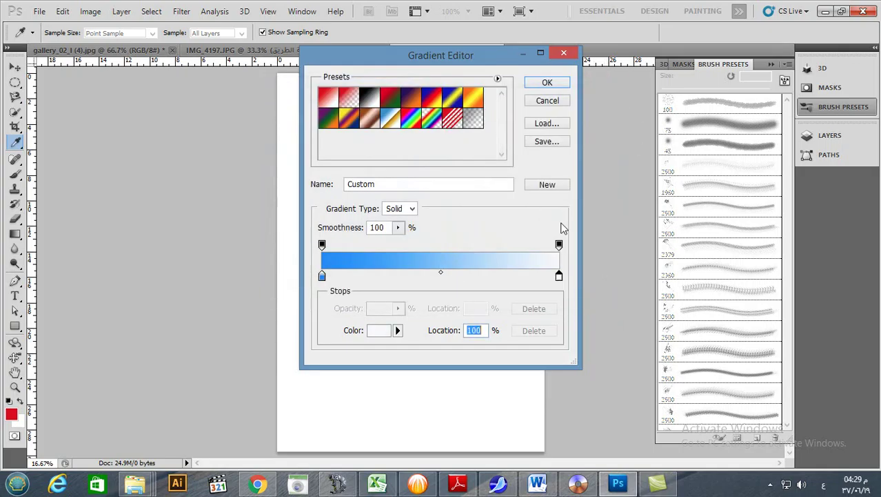
pyautogui.click(550, 83)
pyautogui.moveTo(403, 76); pyautogui.dragTo(398, 455)
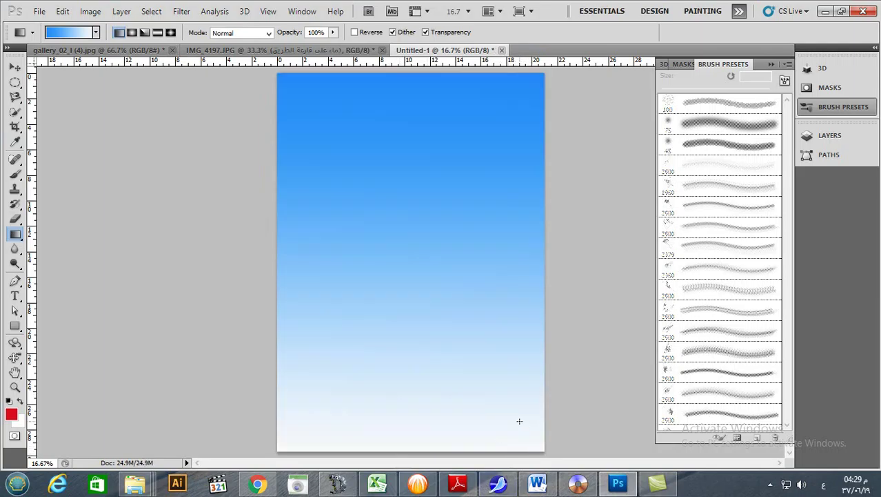
# Load the brush set designtnt-brushes-clouds-set-1.abr into the brush presets
pyautogui.click(831, 104)
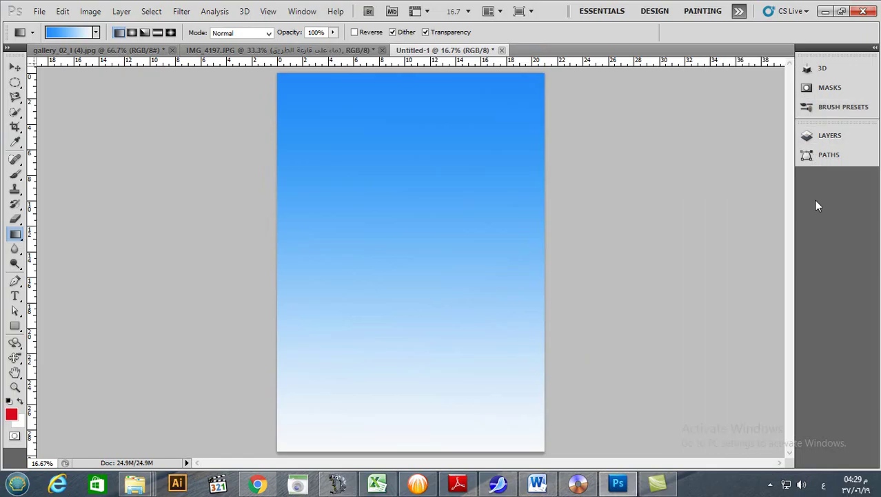
pyautogui.click(831, 111)
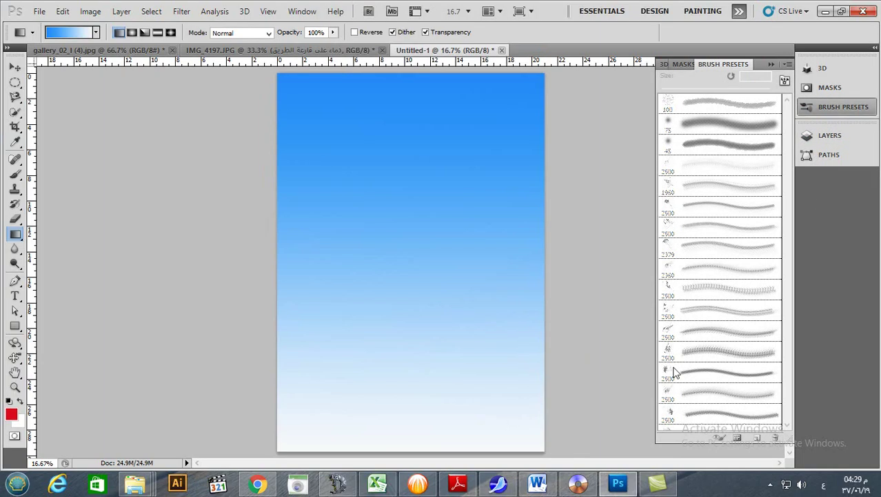
pyautogui.click(788, 65)
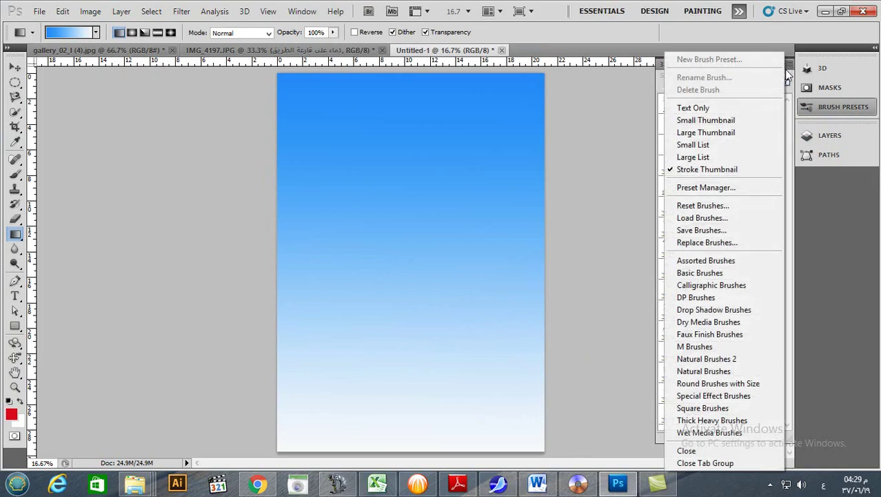
pyautogui.click(727, 218)
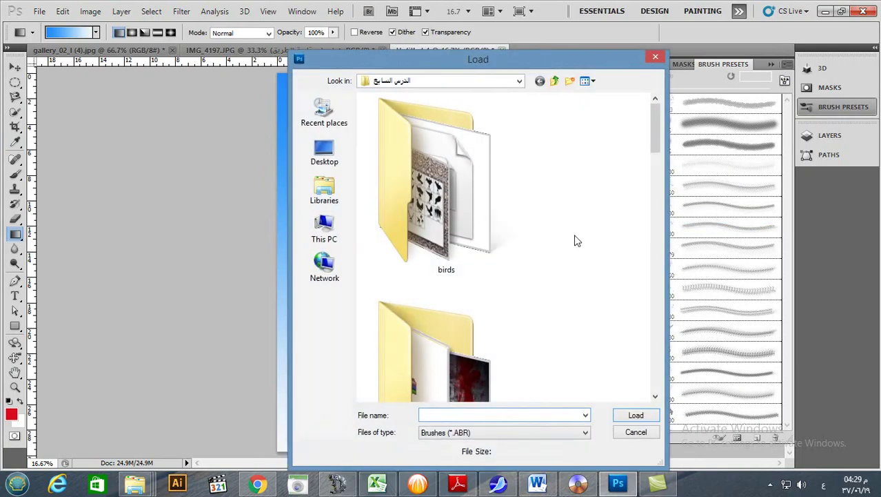
pyautogui.moveTo(659, 132)
pyautogui.mouseDown()
pyautogui.moveTo(643, 353)
pyautogui.moveTo(647, 341)
pyautogui.moveTo(575, 342)
pyautogui.mouseUp()
pyautogui.moveTo(657, 336); pyautogui.dragTo(656, 398)
pyautogui.click(471, 248)
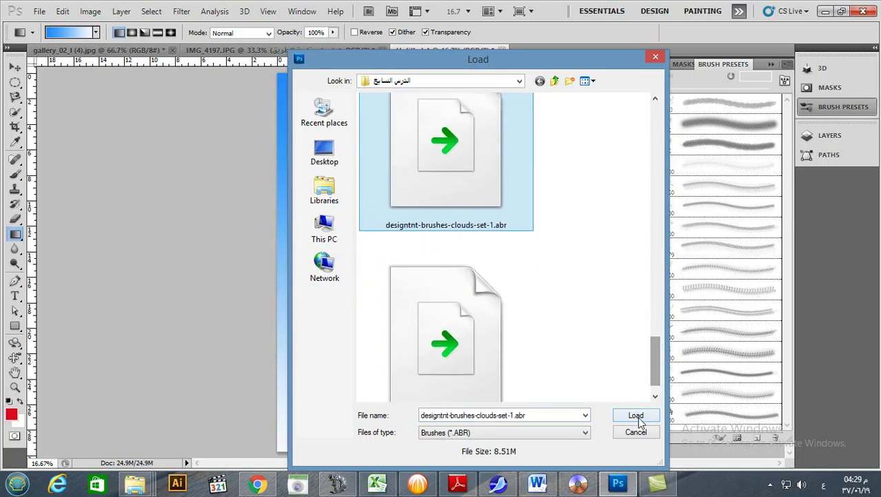
pyautogui.click(636, 416)
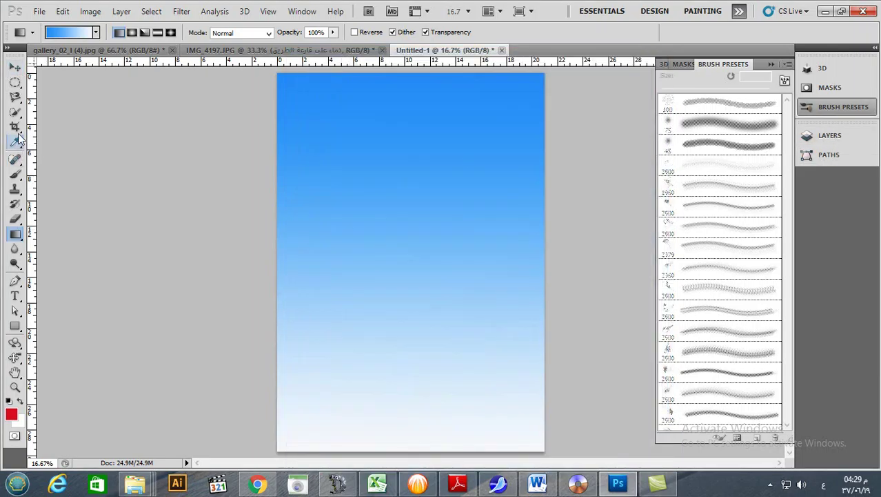
# Activate the Brush tool and set the foreground colour to white (ffffff)
pyautogui.click(14, 173)
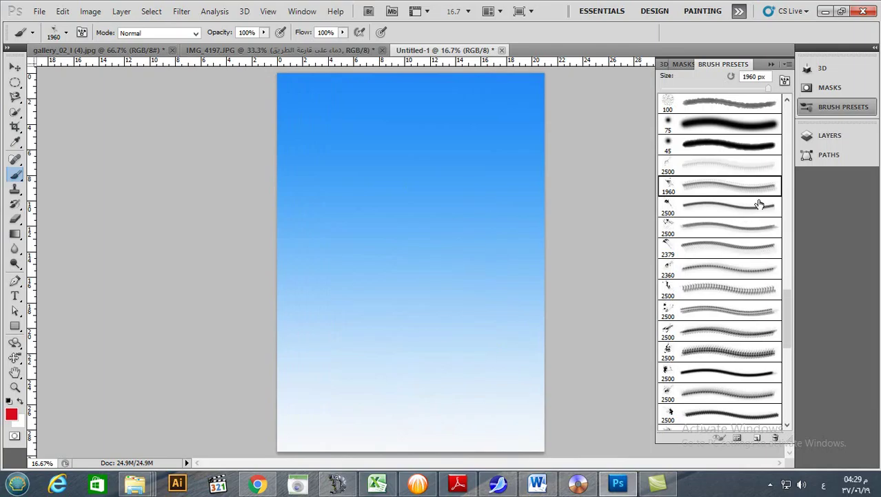
pyautogui.moveTo(786, 329); pyautogui.dragTo(782, 398)
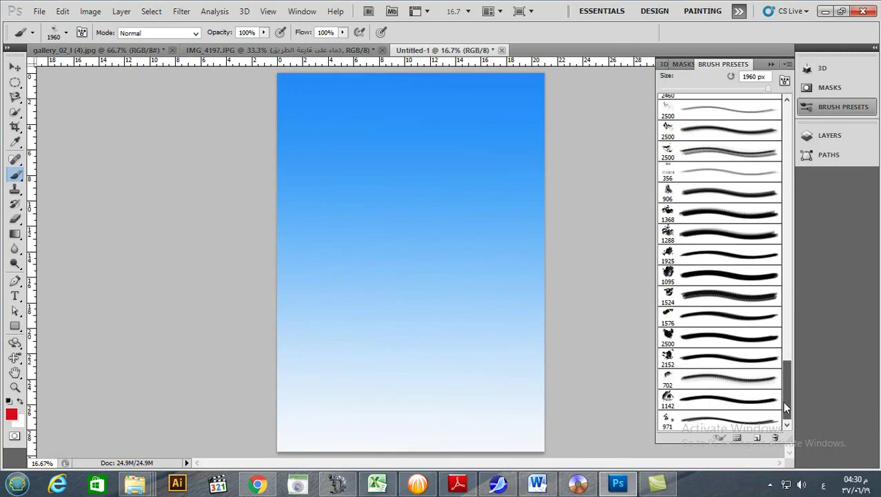
pyautogui.click(11, 414)
pyautogui.click(275, 116)
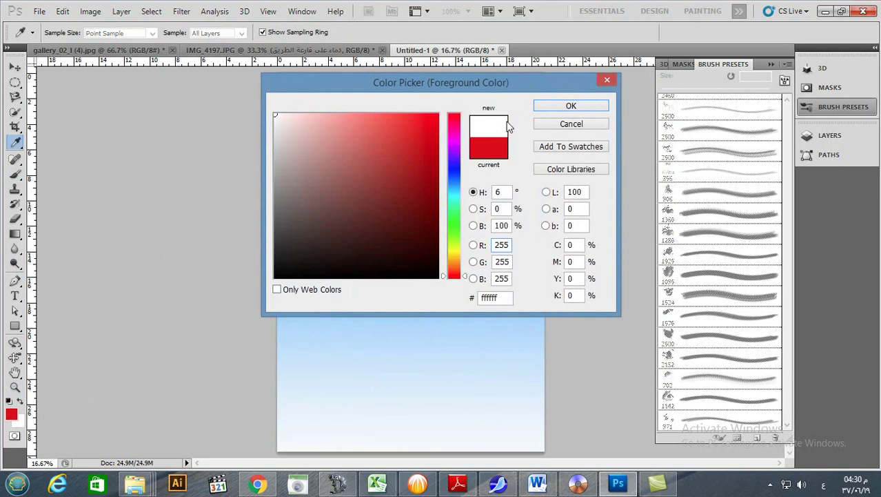
pyautogui.click(546, 107)
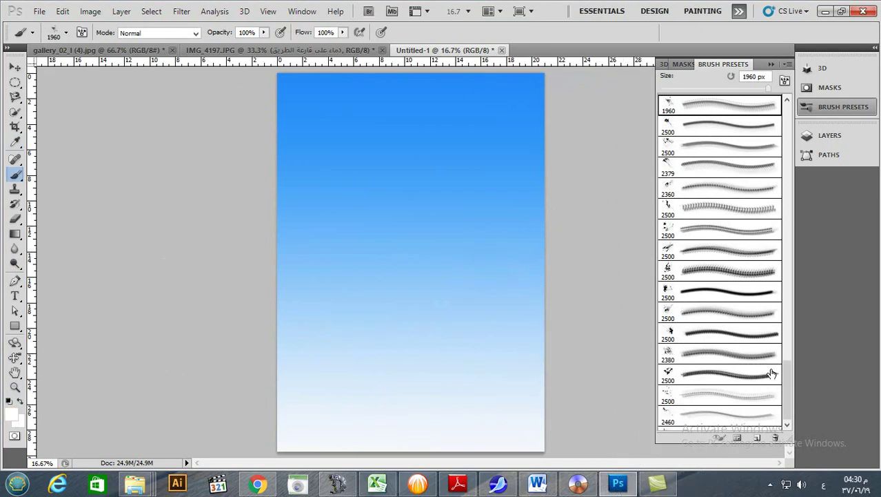
# Stamp a large cloud in the page's upper left with the 2500 px brush and one at its right edge with the 2152 px brush
pyautogui.moveTo(787, 380); pyautogui.dragTo(783, 390)
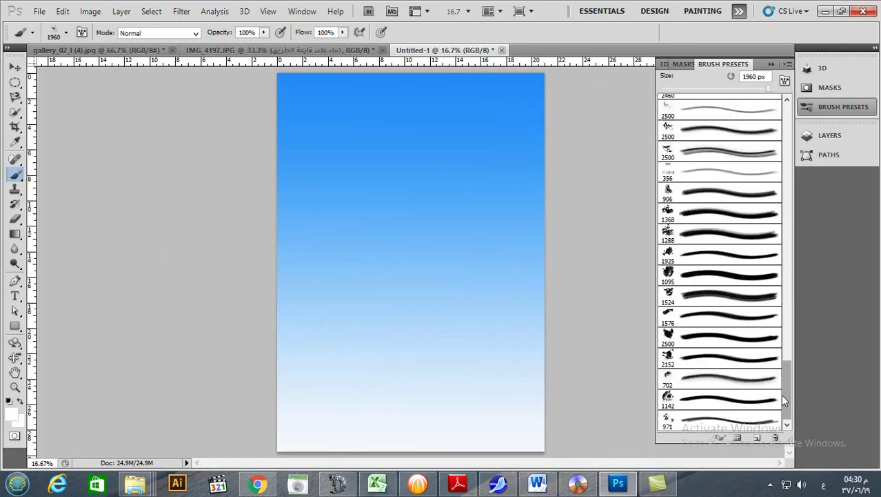
pyautogui.click(669, 341)
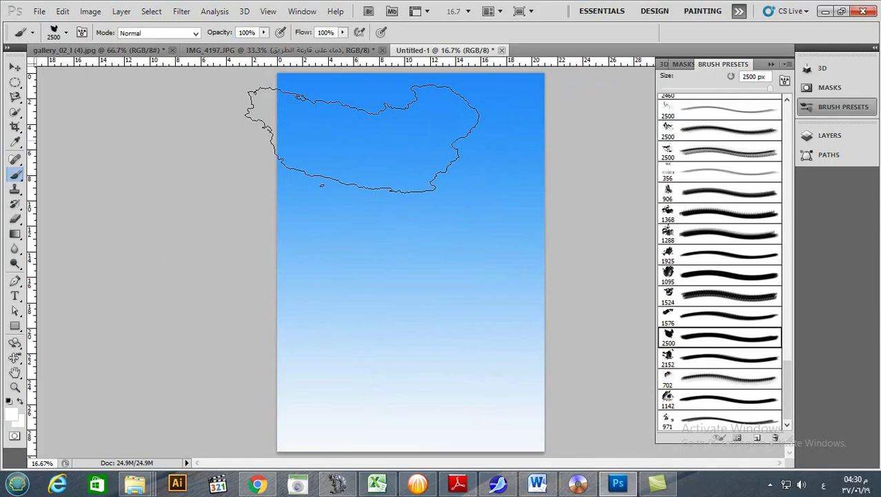
pyautogui.click(362, 138)
pyautogui.click(662, 360)
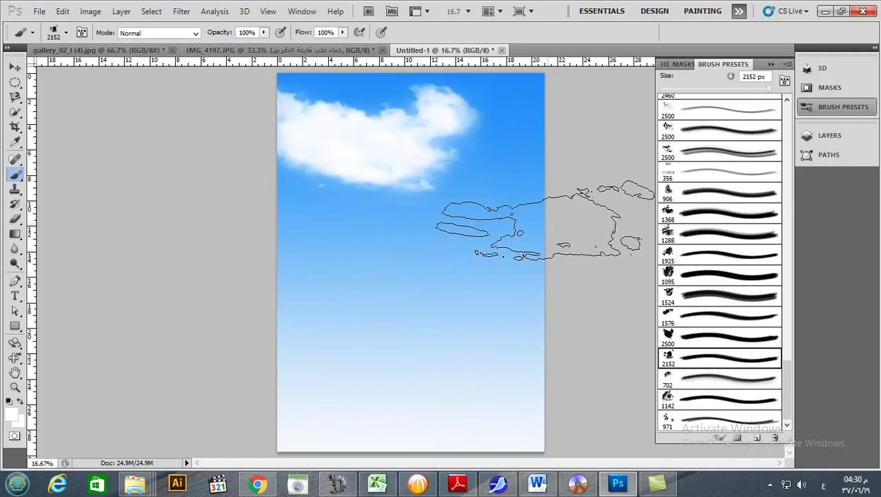
pyautogui.click(543, 196)
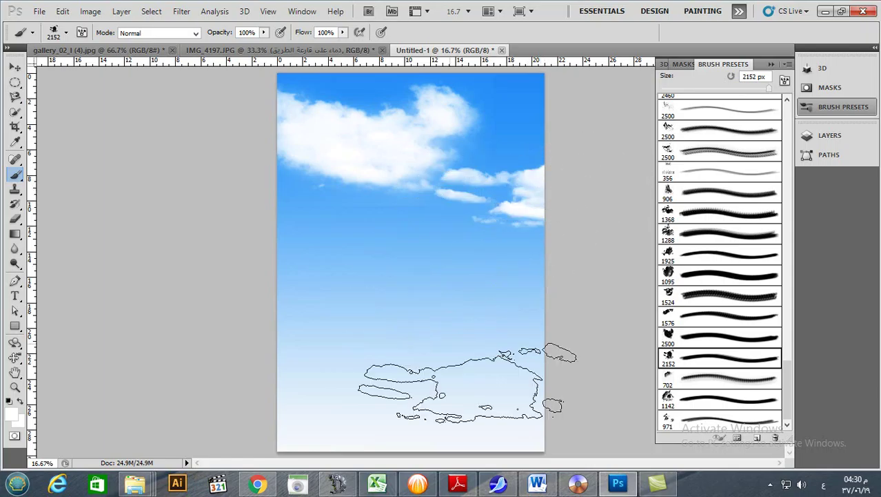
# Stamp small clouds with the 971 px brush beside the large cloud on its right and below it near the page's left edge
pyautogui.click(667, 422)
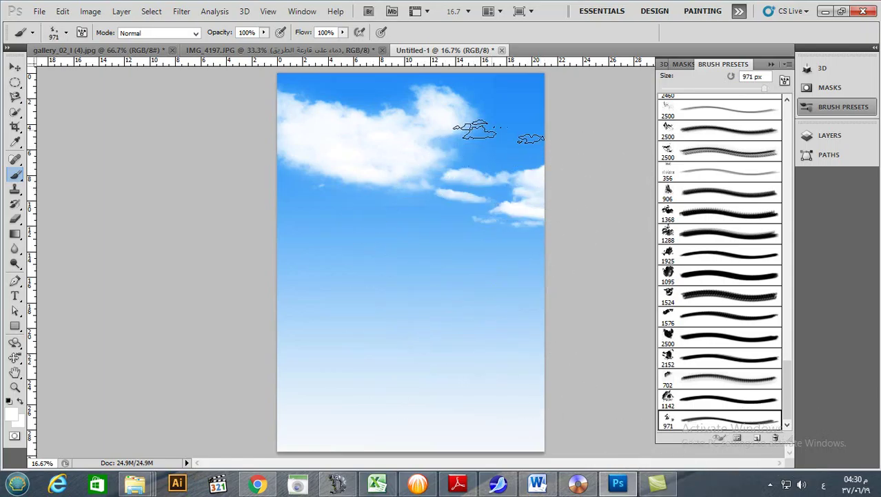
pyautogui.click(516, 138)
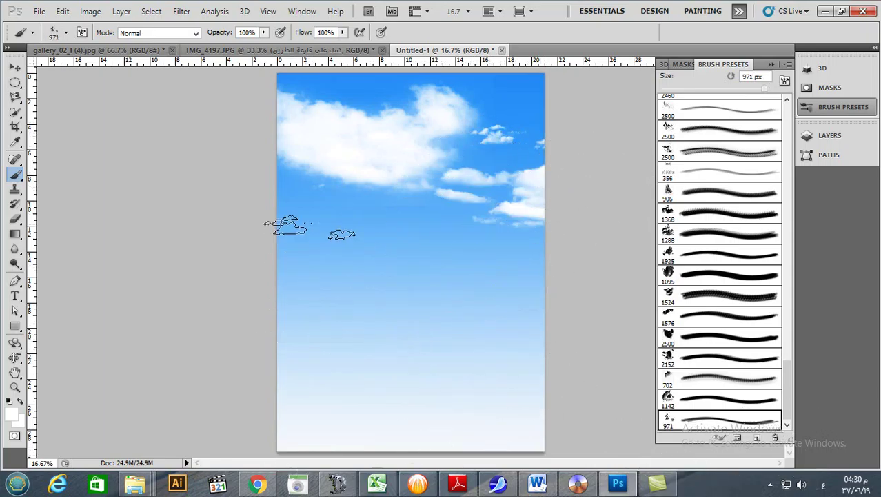
pyautogui.click(316, 207)
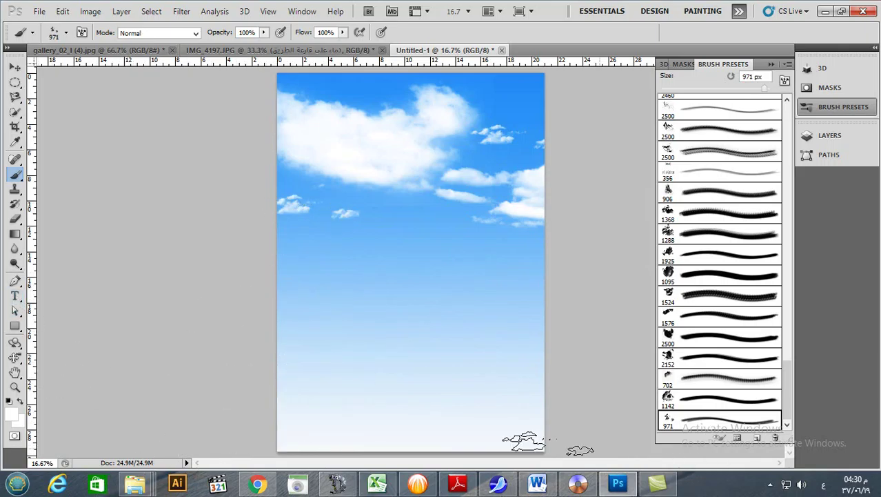
# Draw a white rectangle about 16.5 × 6 cm across the lower half of the page, keeping white ffffff as the foreground colour
pyautogui.click(14, 327)
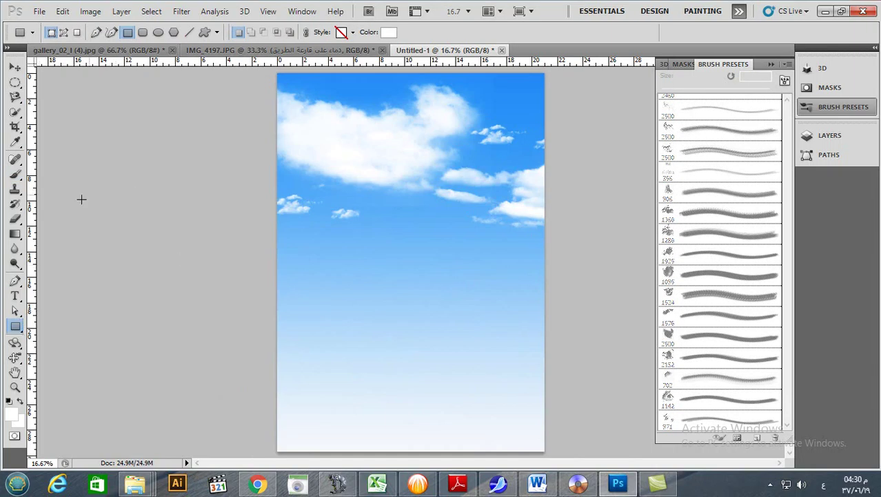
pyautogui.click(11, 412)
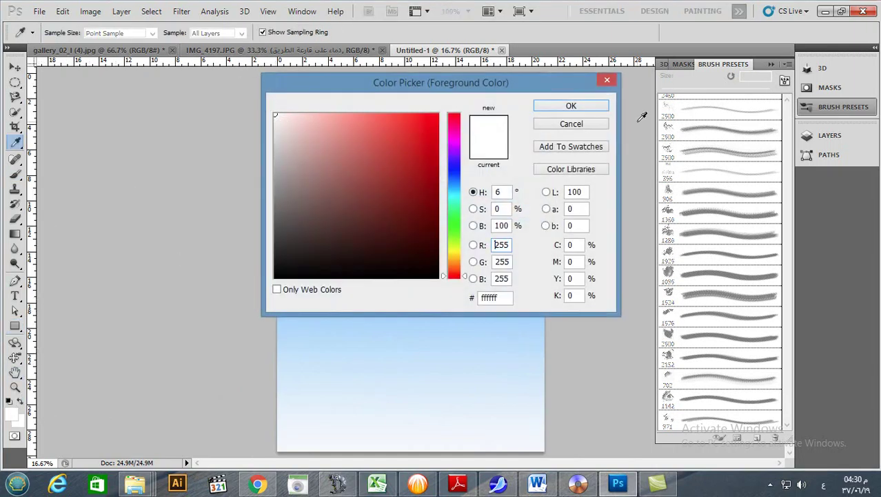
pyautogui.click(585, 109)
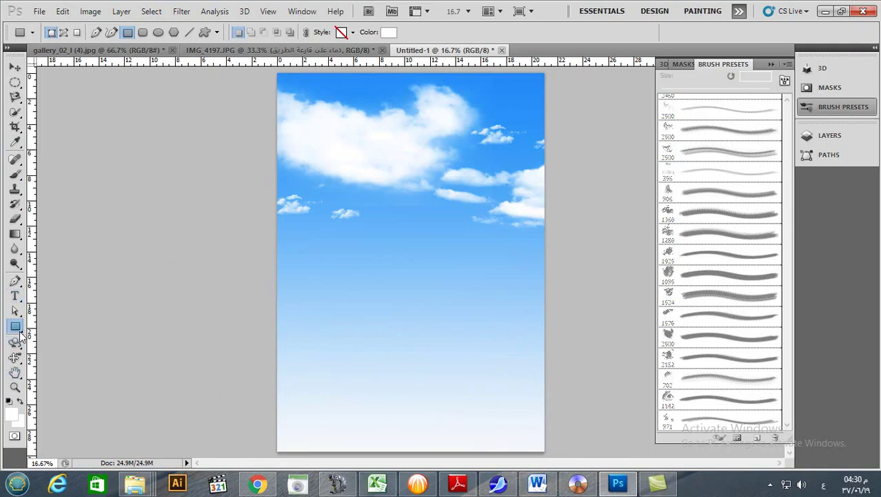
pyautogui.moveTo(518, 283); pyautogui.dragTo(308, 362)
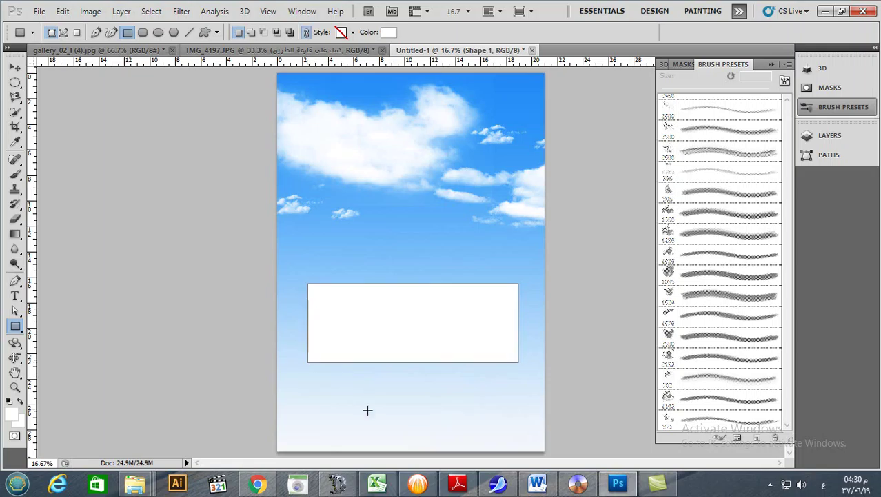
# Rasterize the white rectangle's shape layer
pyautogui.click(828, 135)
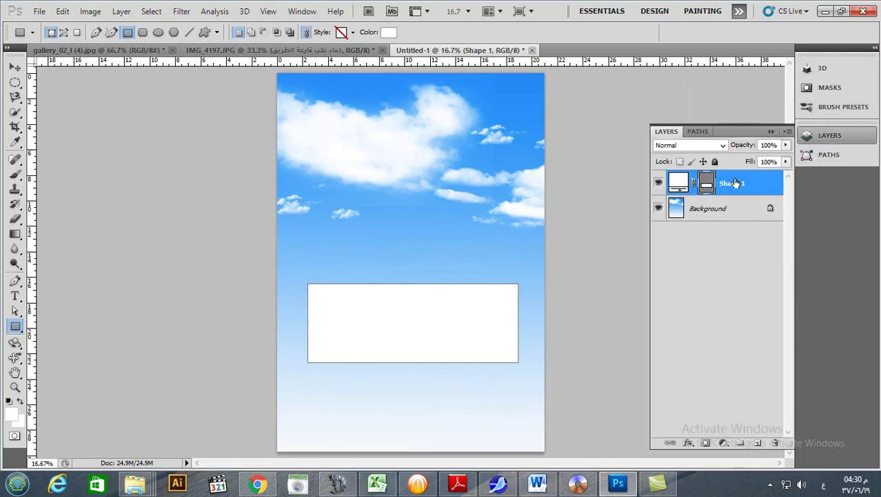
pyautogui.rightClick(708, 187)
pyautogui.click(762, 269)
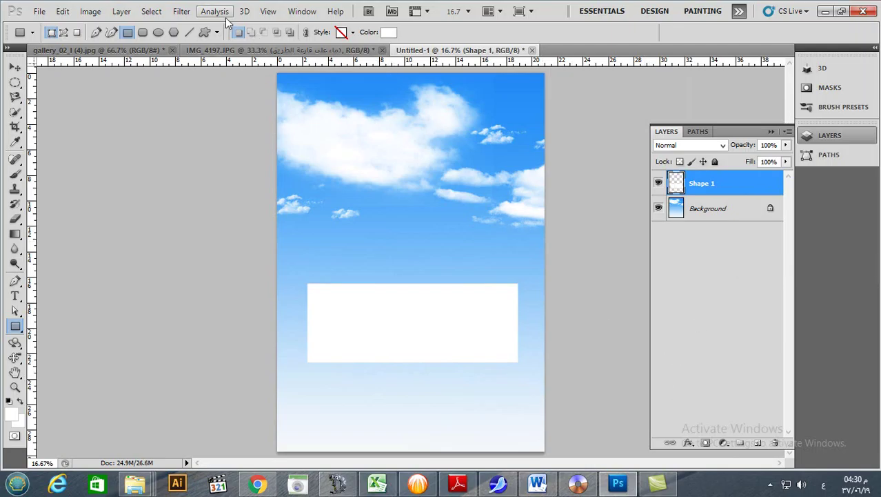
# Apply a Motion Blur with angle 0° and distance 581 pixels to the rectangle layer, and set its opacity to 40%
pyautogui.click(181, 11)
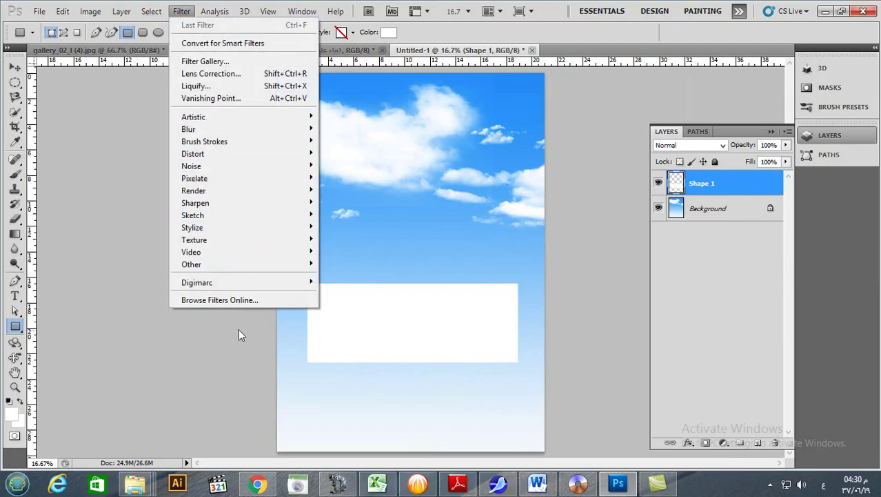
pyautogui.moveTo(262, 131)
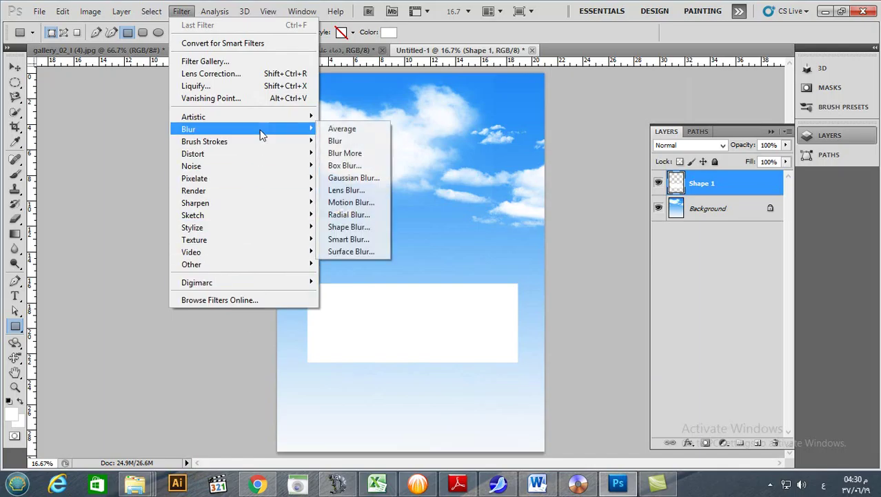
pyautogui.click(366, 202)
pyautogui.moveTo(357, 305); pyautogui.dragTo(473, 327)
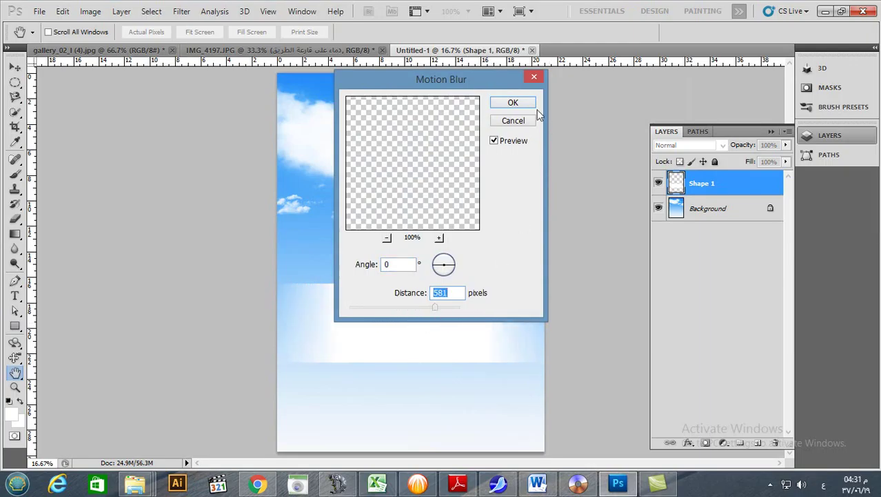
pyautogui.press('Return')
pyautogui.click(786, 145)
pyautogui.moveTo(787, 160); pyautogui.dragTo(751, 178)
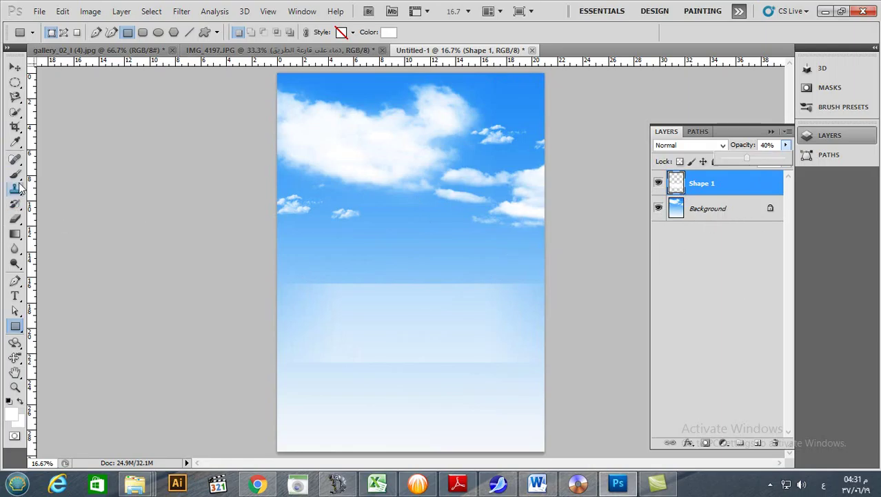
# Select the Background layer and stamp small clouds along the bottom of the page with the 971 px brush
pyautogui.press('b')
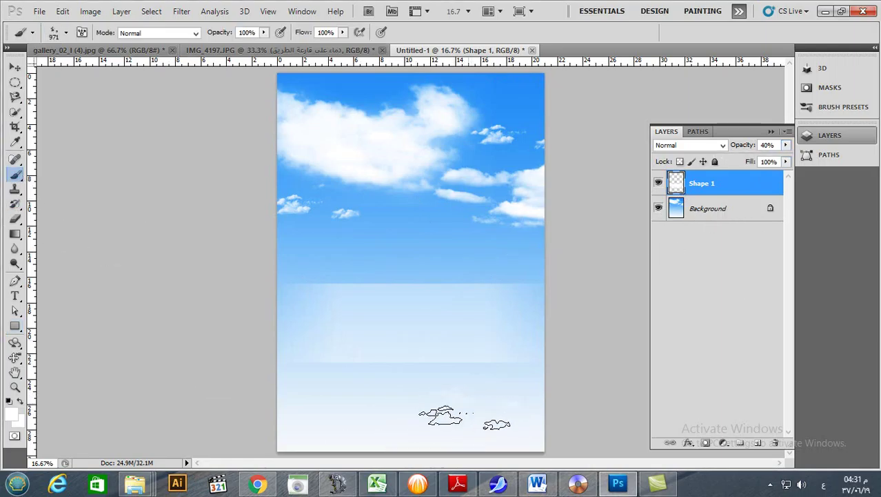
pyautogui.click(695, 211)
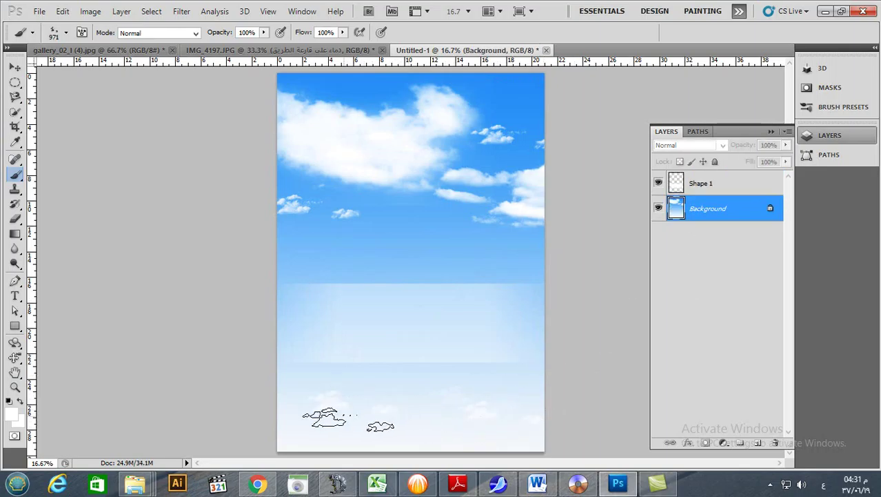
# Enlarge the cloud brush to 2500 px and stamp larger clouds along the page's bottom and across its middle above the band
pyautogui.press(']')
pyautogui.press(']')
pyautogui.press(']')
pyautogui.press(']')
pyautogui.press(']')
pyautogui.press(']')
pyautogui.press(']')
pyautogui.press(']')
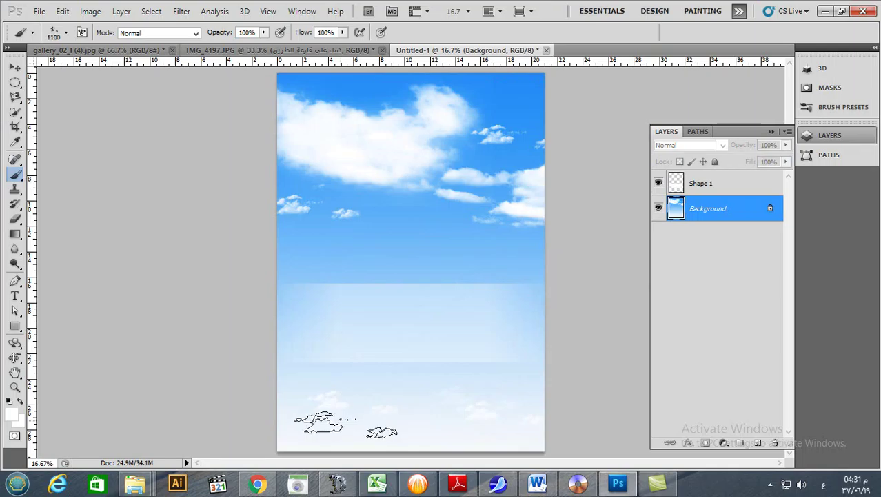
pyautogui.press(']')
pyautogui.press(']')
pyautogui.press(']')
pyautogui.press(']')
pyautogui.press(']')
pyautogui.press(']')
pyautogui.press(']')
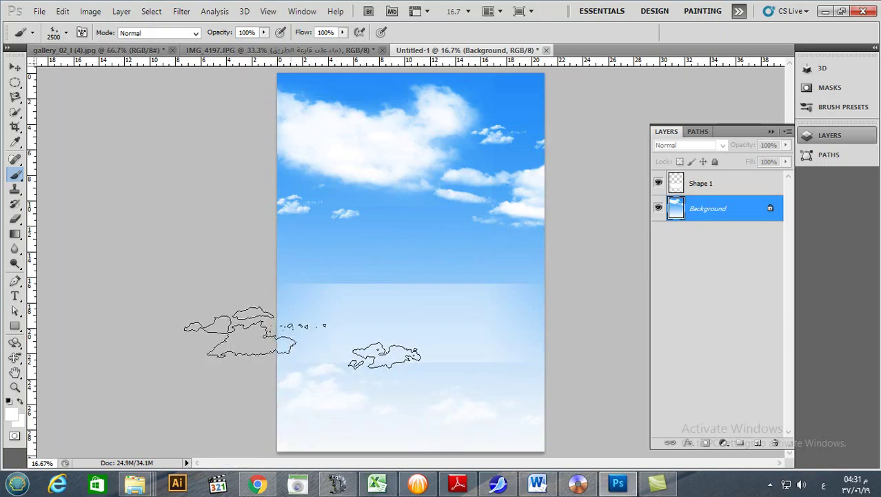
pyautogui.click(372, 238)
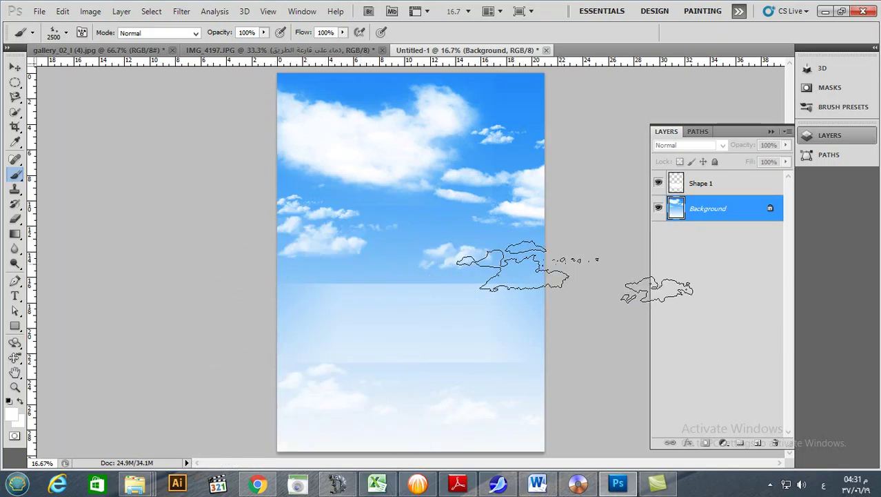
pyautogui.click(448, 255)
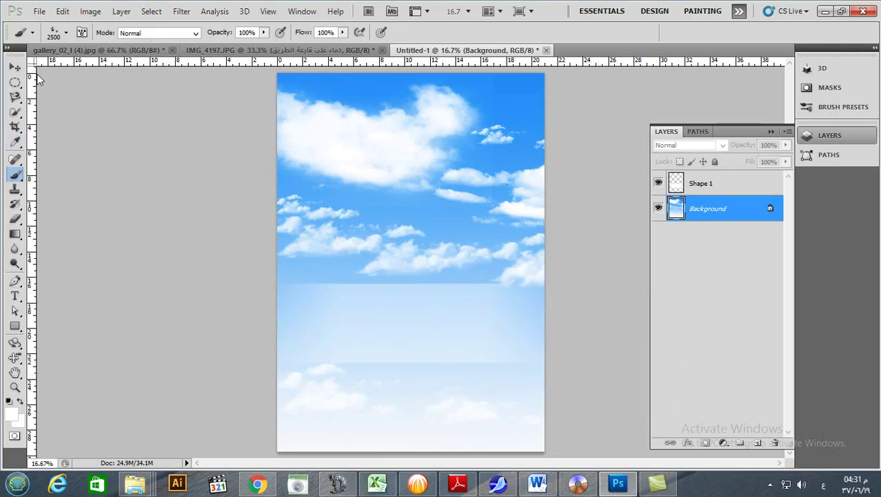
# Add the white text "فوق هامات السحاب" over the translucent band, with "السحاب" on a second line
pyautogui.press('v')
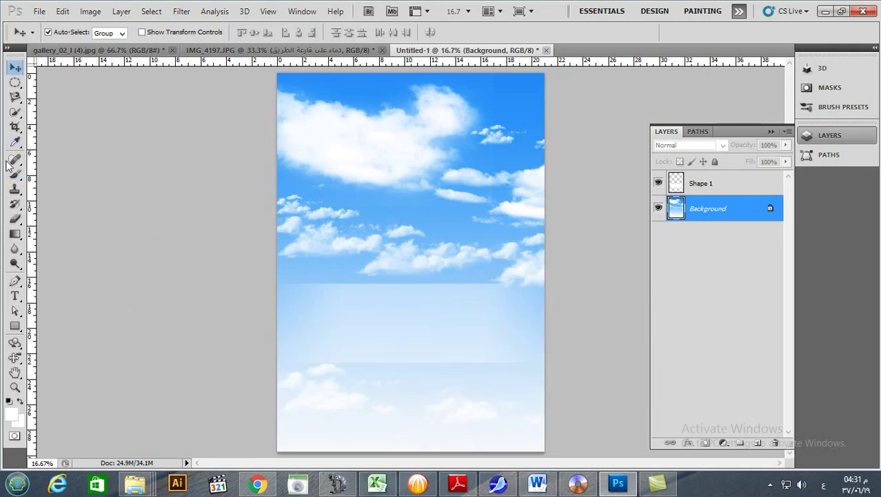
pyautogui.click(15, 295)
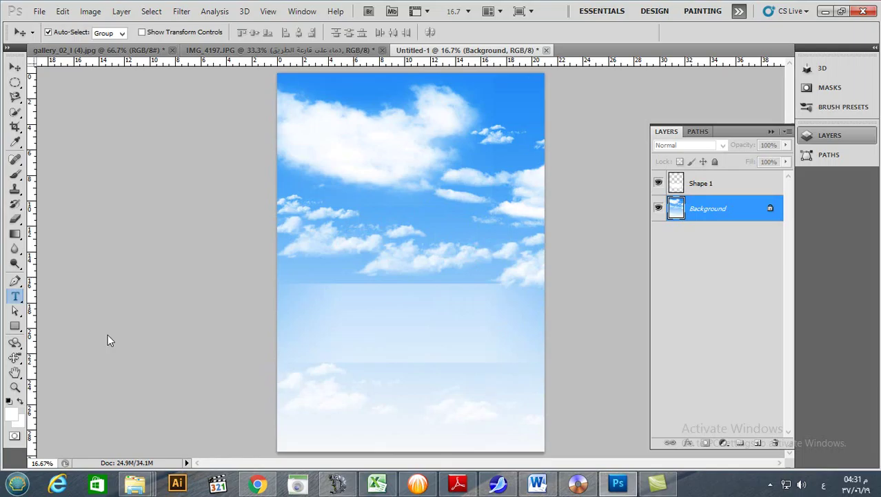
pyautogui.click(475, 341)
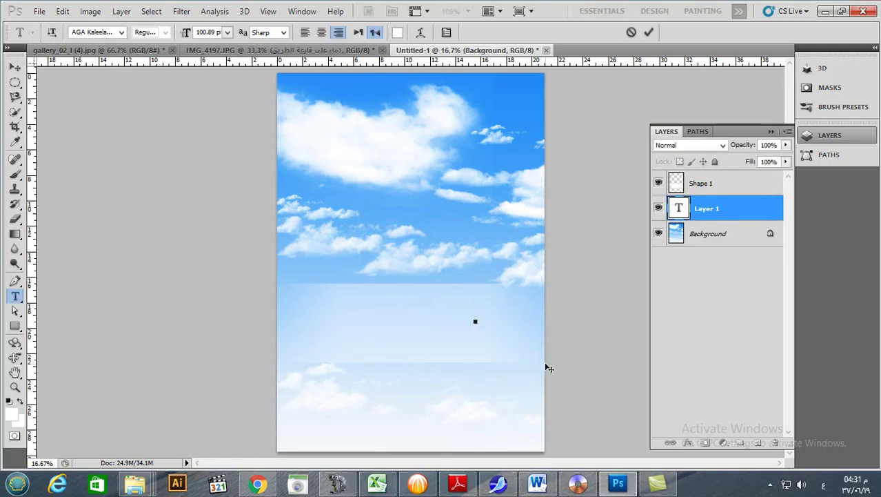
pyautogui.write('ف')
pyautogui.write('هوة')
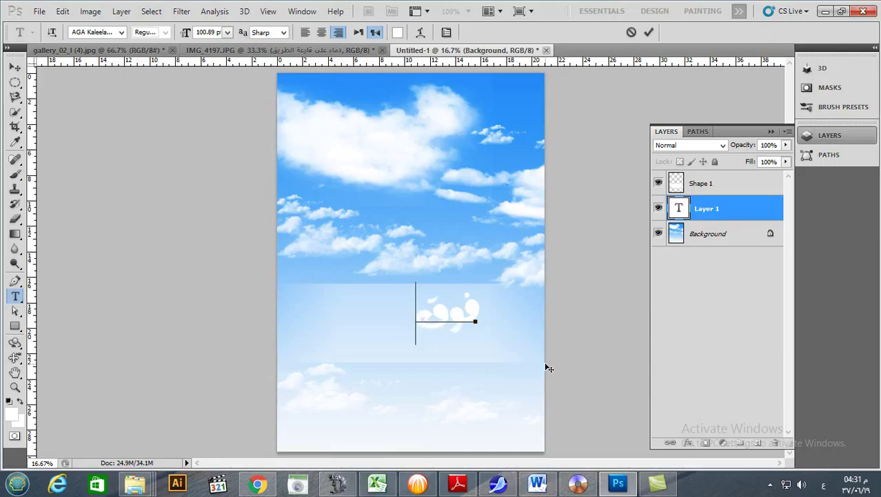
pyautogui.write('ها')
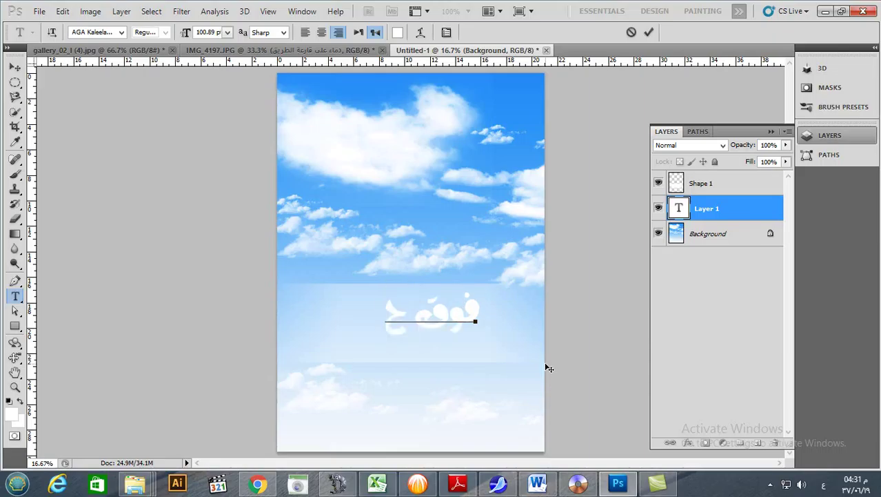
pyautogui.write('ما')
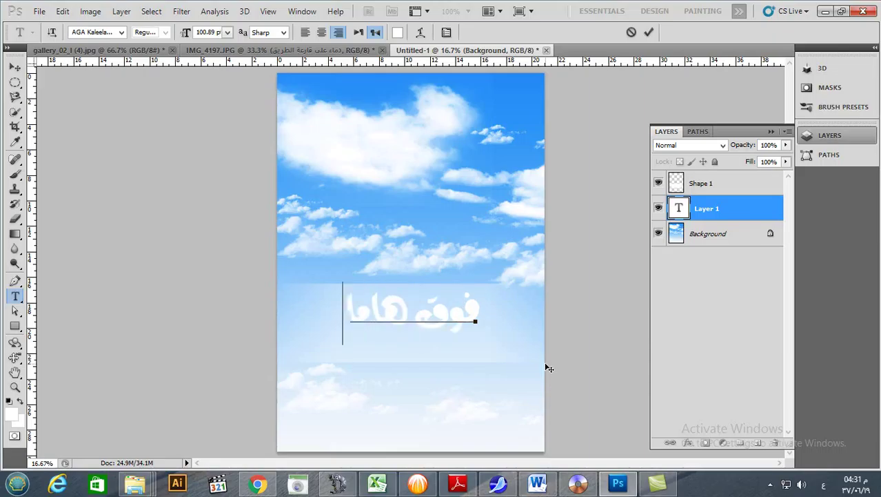
pyautogui.write('ت ')
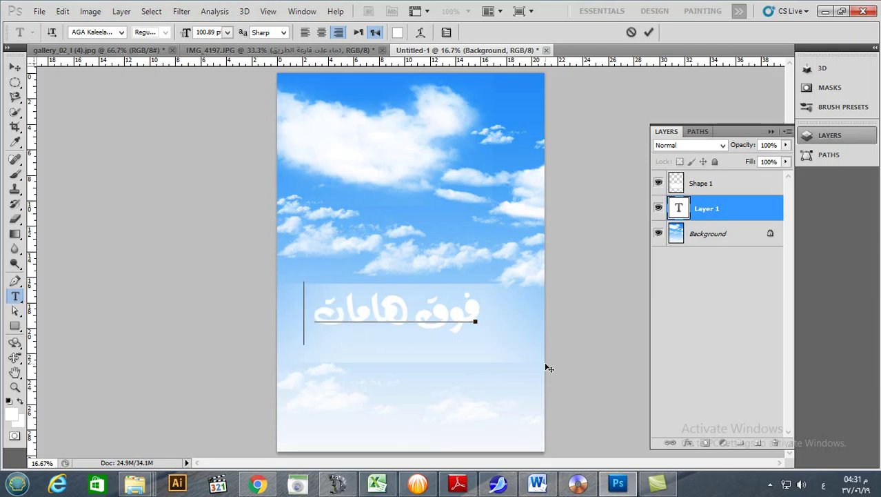
pyautogui.write('الدنيا')
pyautogui.click(306, 313)
pyautogui.press('Return')
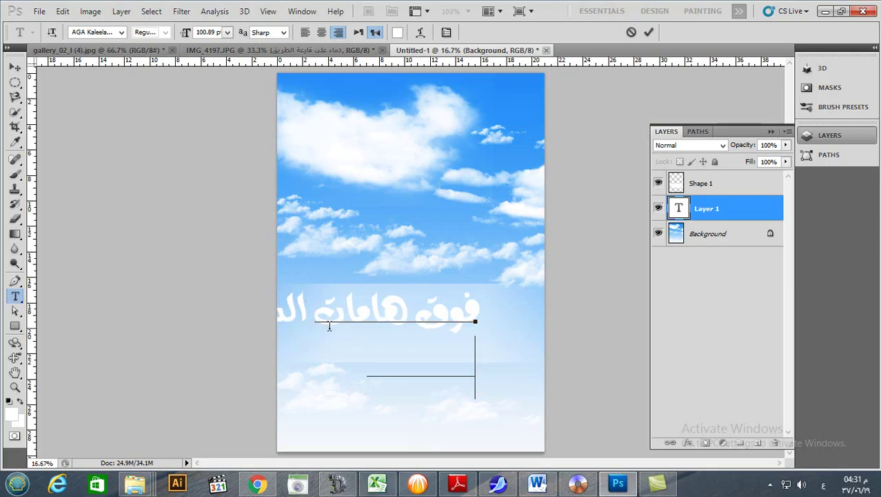
# Center-align the paragraph of the new two-line text layer
pyautogui.click(676, 209)
pyautogui.doubleClick(676, 209)
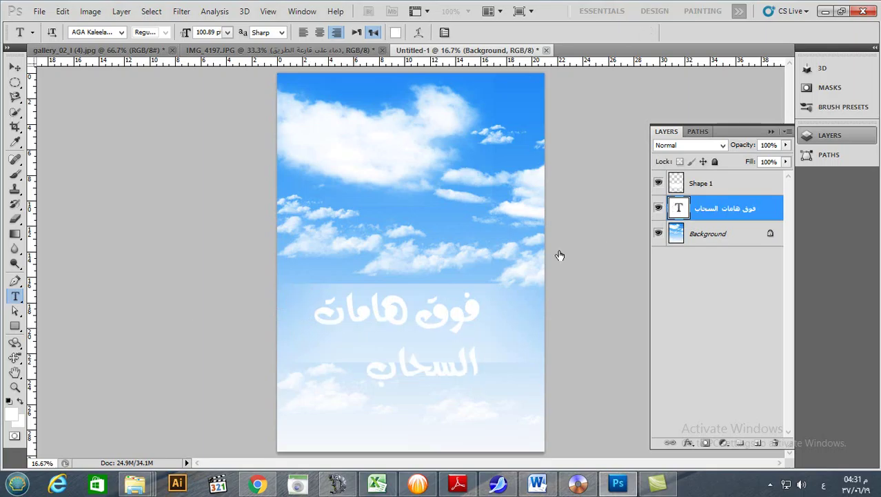
pyautogui.click(398, 33)
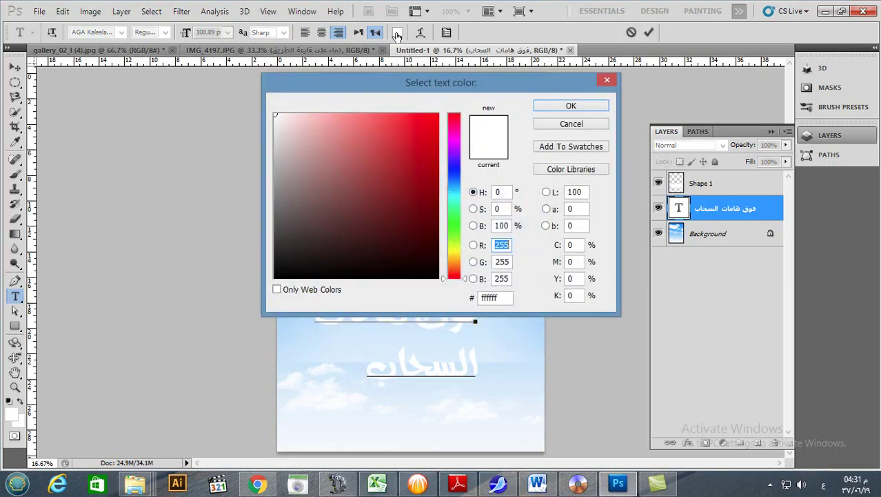
pyautogui.click(607, 81)
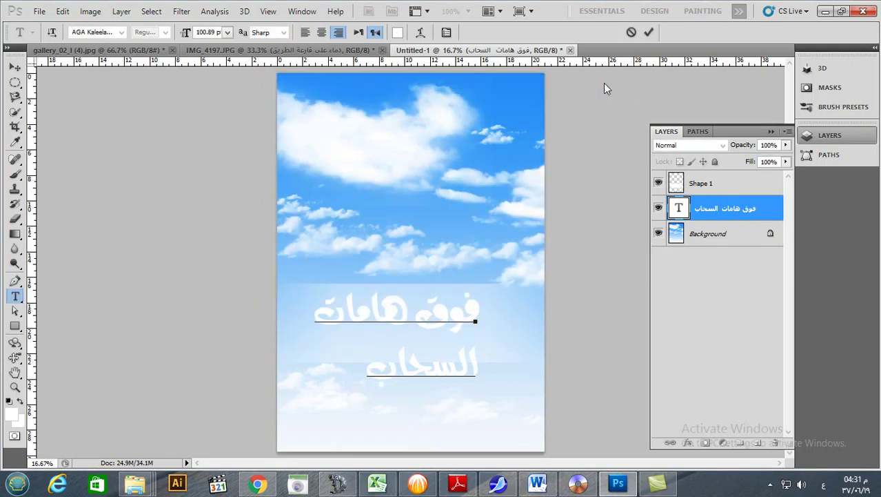
pyautogui.click(447, 33)
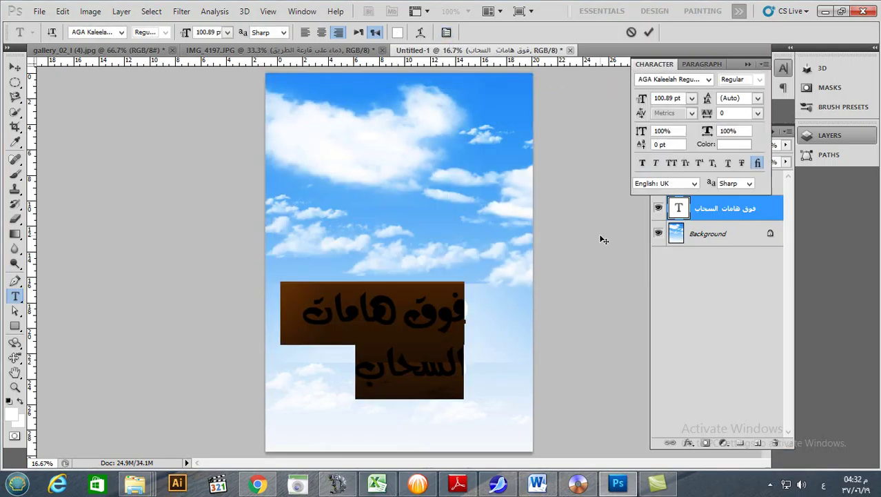
pyautogui.click(702, 64)
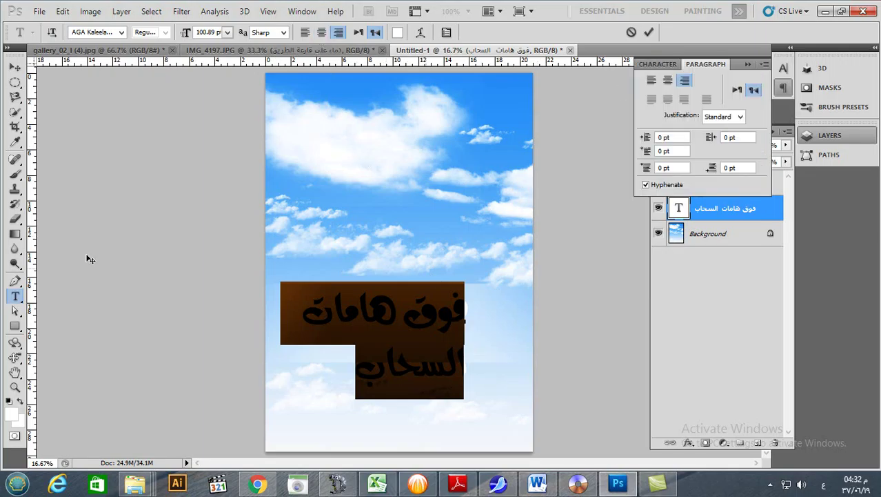
pyautogui.click(14, 67)
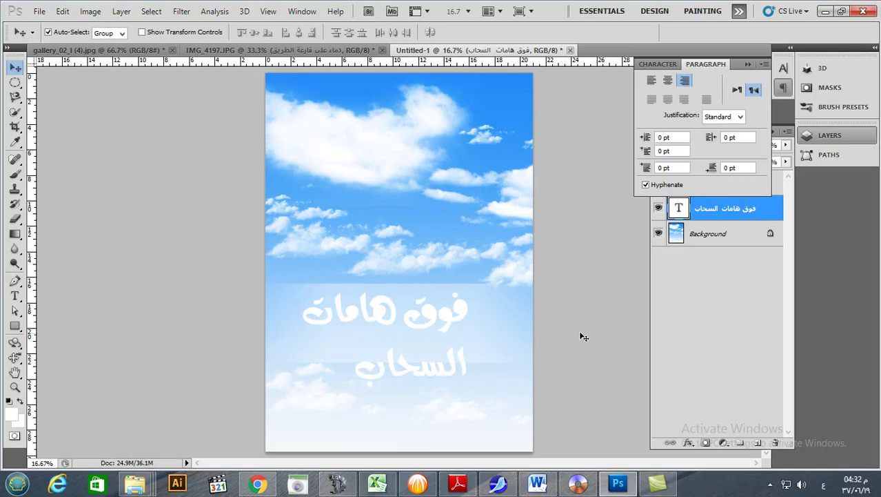
pyautogui.click(667, 81)
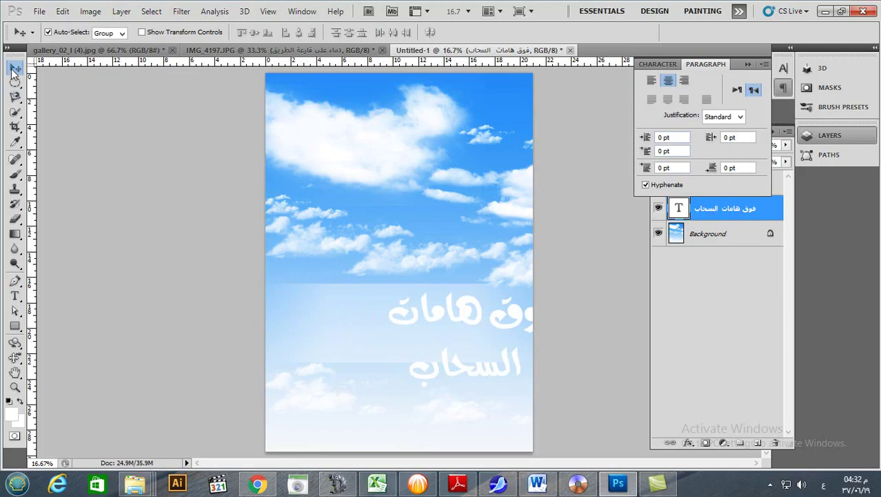
# Turn off Auto-Select, move the text to the middle of the page, and shift the Shape 1 band right to realign it
pyautogui.moveTo(460, 318); pyautogui.dragTo(393, 319)
pyautogui.click(734, 266)
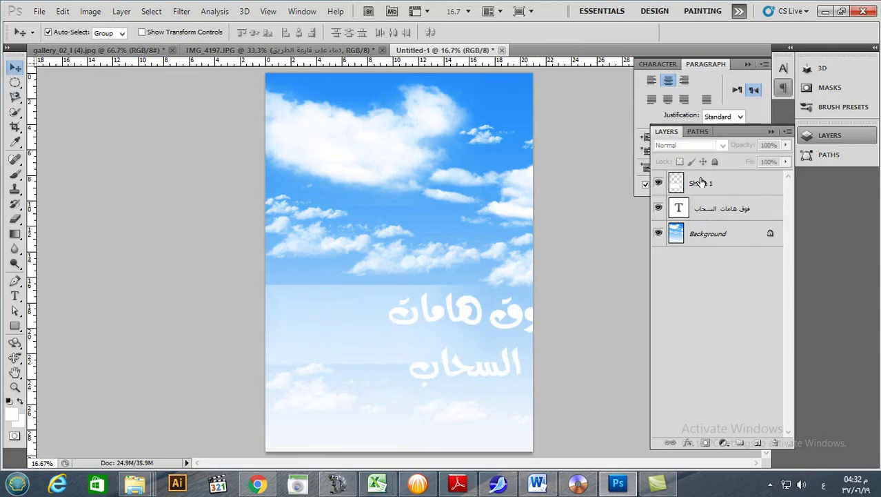
pyautogui.click(717, 208)
pyautogui.click(48, 32)
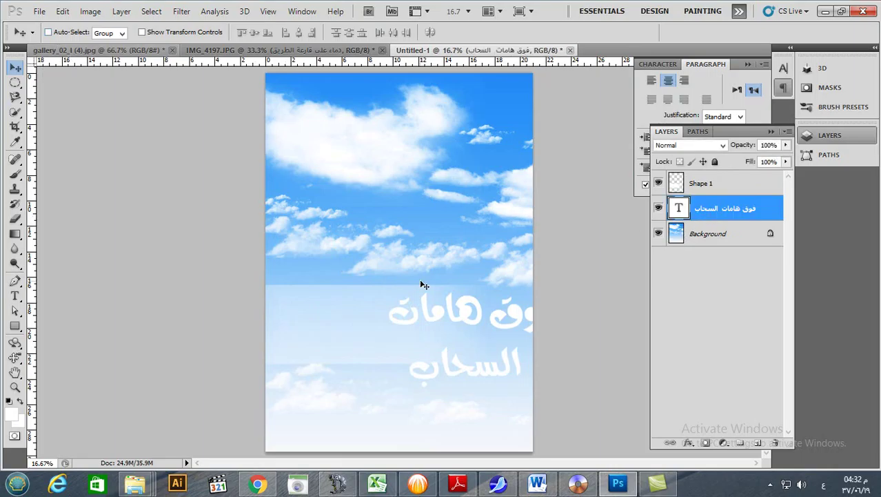
pyautogui.moveTo(466, 322); pyautogui.dragTo(398, 316)
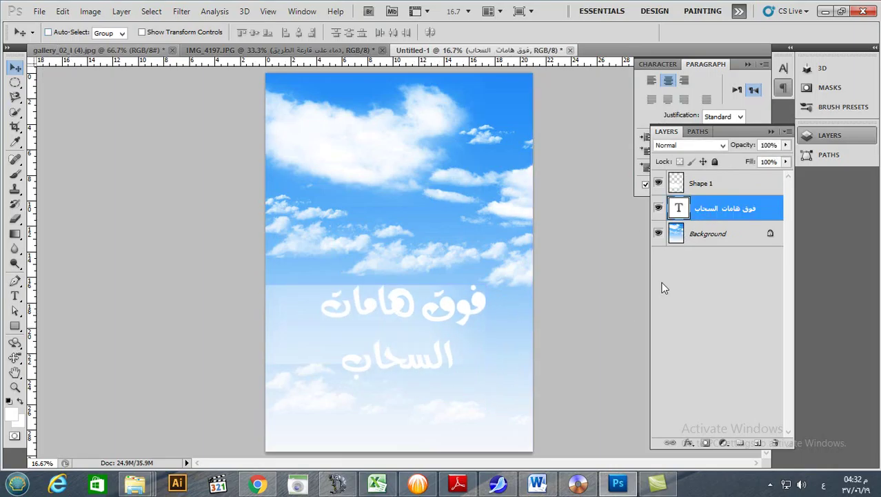
pyautogui.click(702, 185)
pyautogui.moveTo(492, 345); pyautogui.dragTo(529, 348)
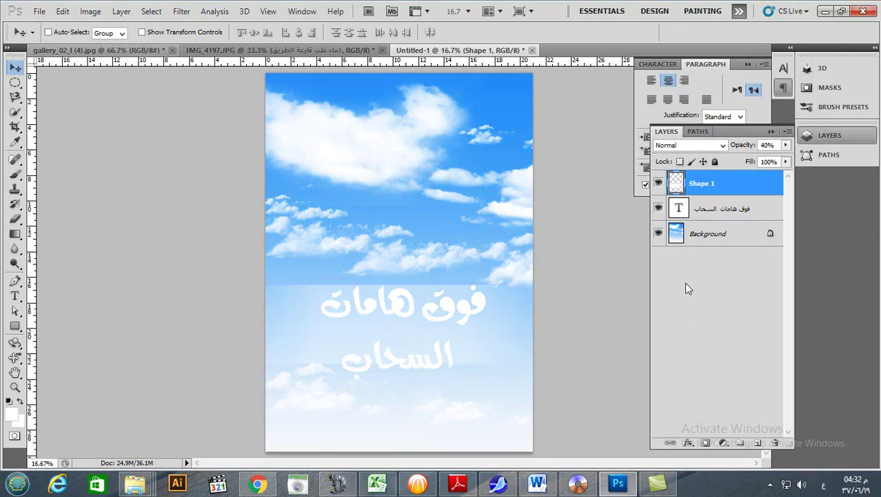
# Set the text size to 80.89 pt and try the ae_Ouhod font on both lines
pyautogui.doubleClick(678, 209)
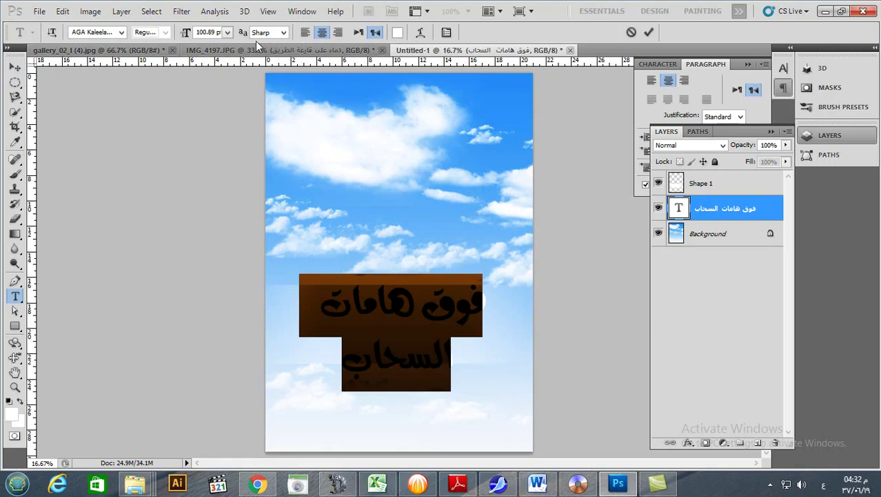
pyautogui.moveTo(187, 35); pyautogui.dragTo(172, 40)
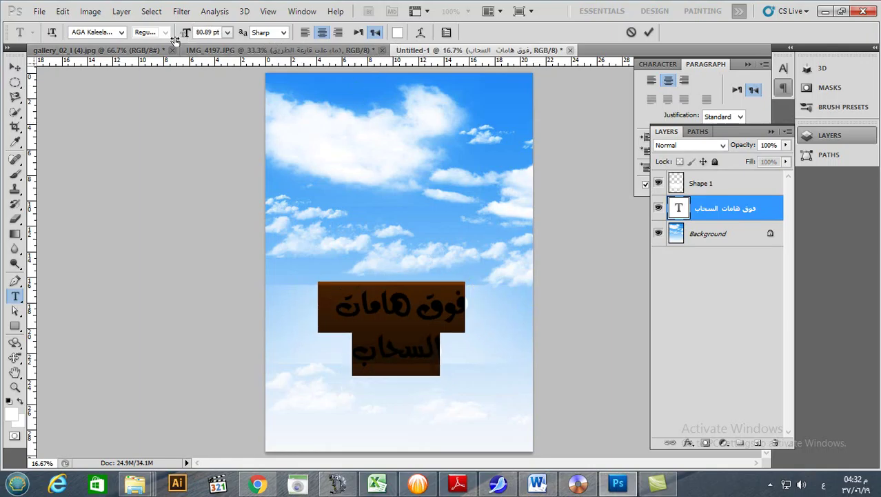
pyautogui.click(122, 32)
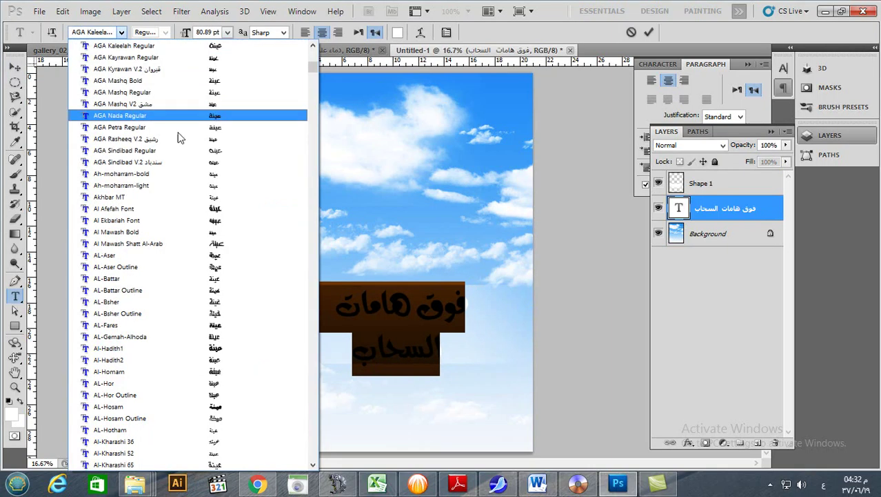
pyautogui.scroll(8, 261, 259)
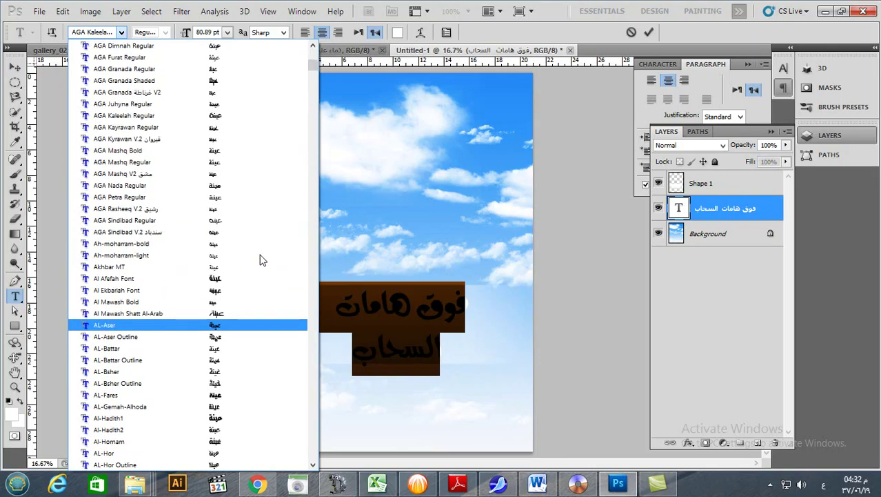
pyautogui.scroll(2, 261, 260)
pyautogui.click(242, 149)
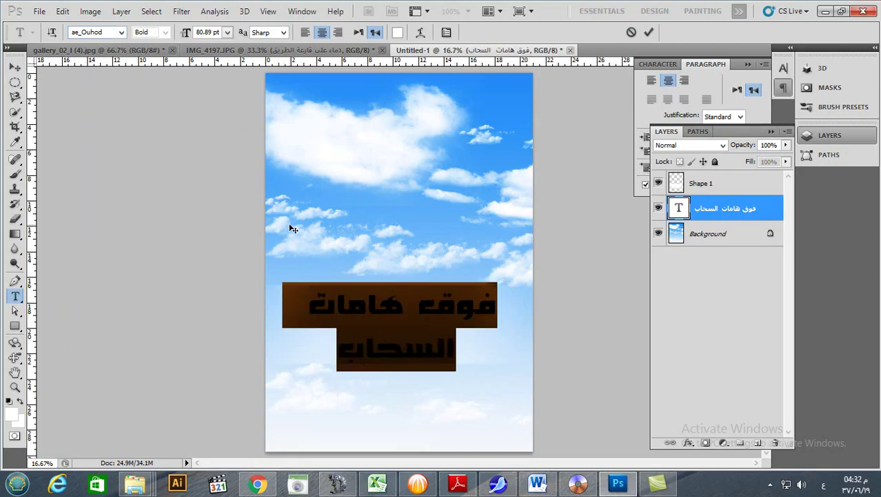
# Change the font of both text lines to GE SS Two
pyautogui.click(121, 31)
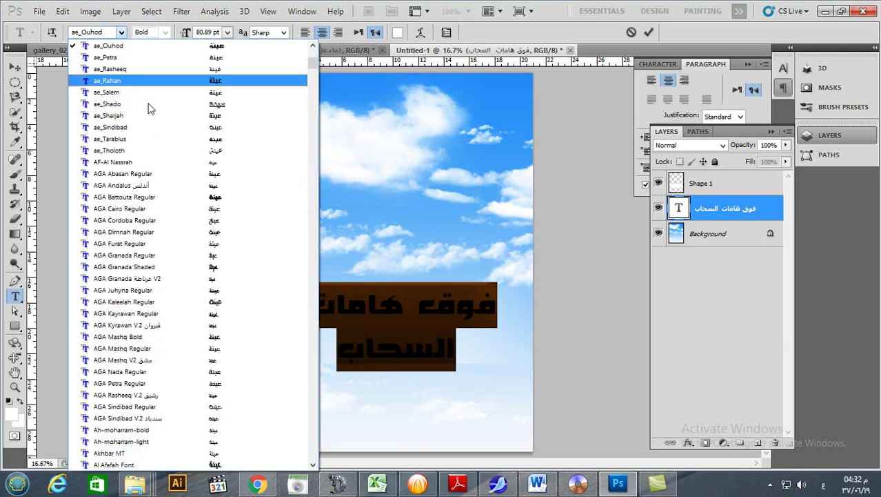
pyautogui.scroll(-20, 210, 271)
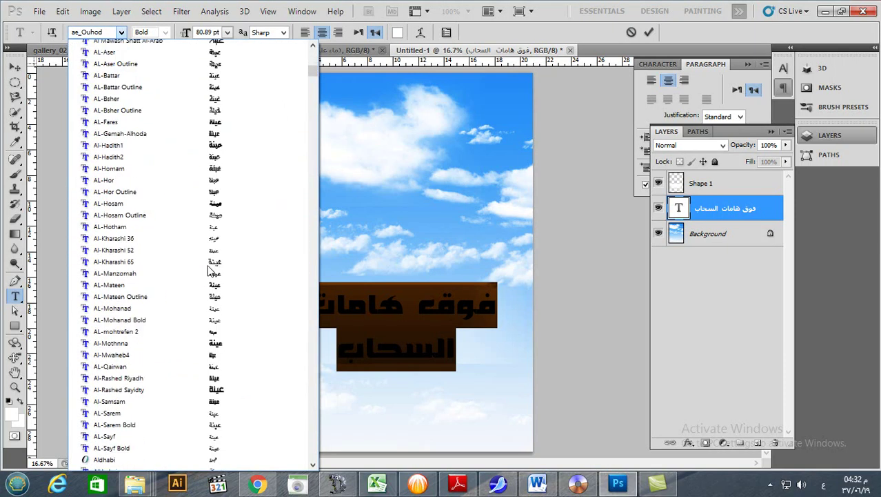
pyautogui.moveTo(312, 74); pyautogui.dragTo(314, 114)
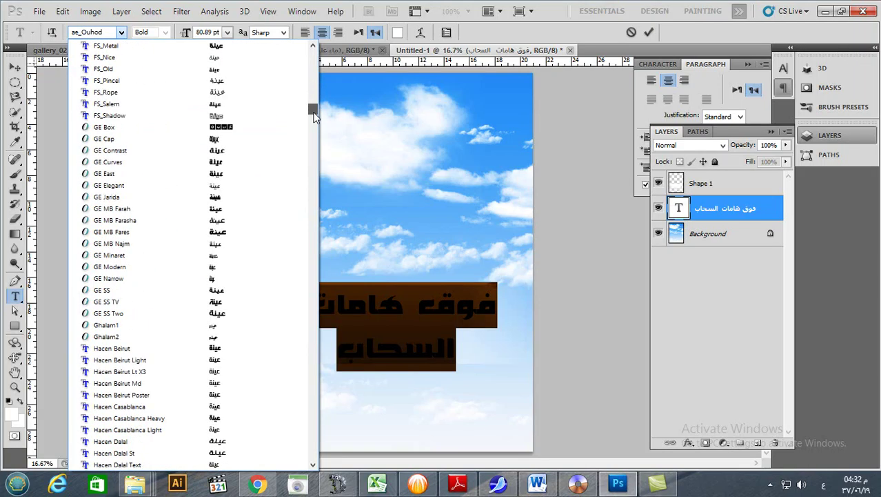
pyautogui.click(217, 315)
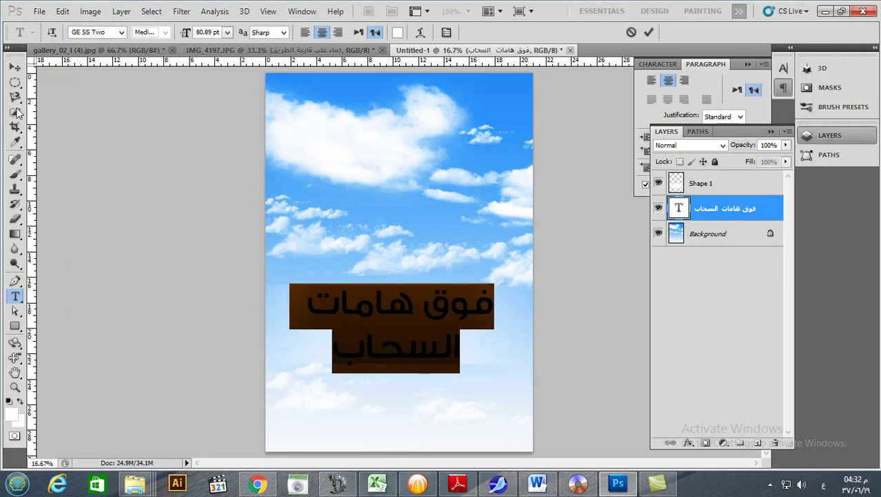
pyautogui.click(15, 67)
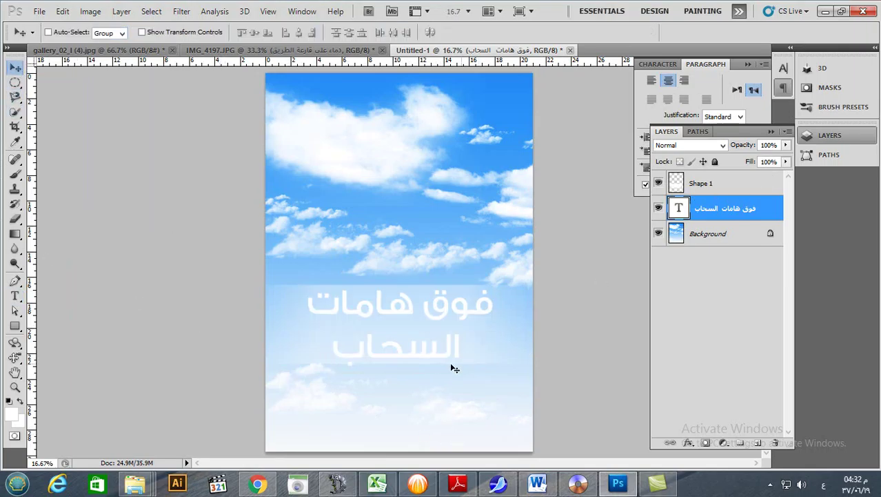
# Move the text layer above Shape 1 and set its text colour to white (ffffff)
pyautogui.moveTo(721, 210)
pyautogui.mouseDown()
pyautogui.moveTo(723, 181)
pyautogui.moveTo(727, 198)
pyautogui.mouseUp()
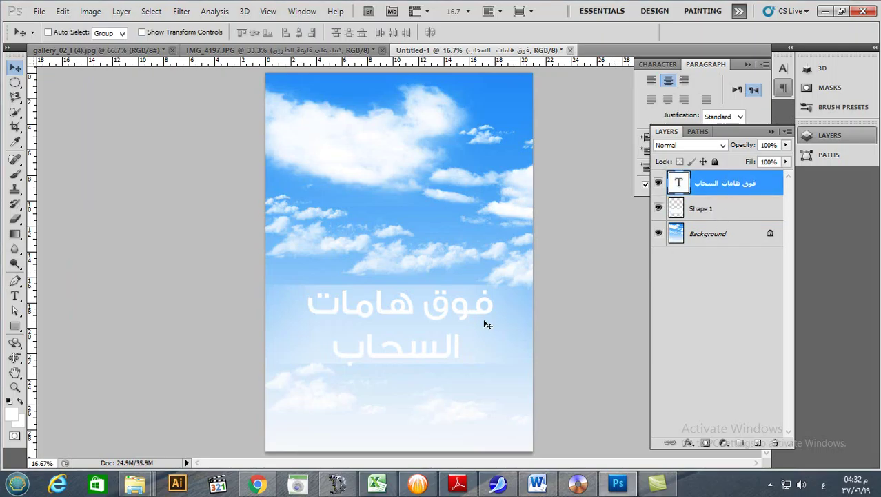
pyautogui.doubleClick(679, 182)
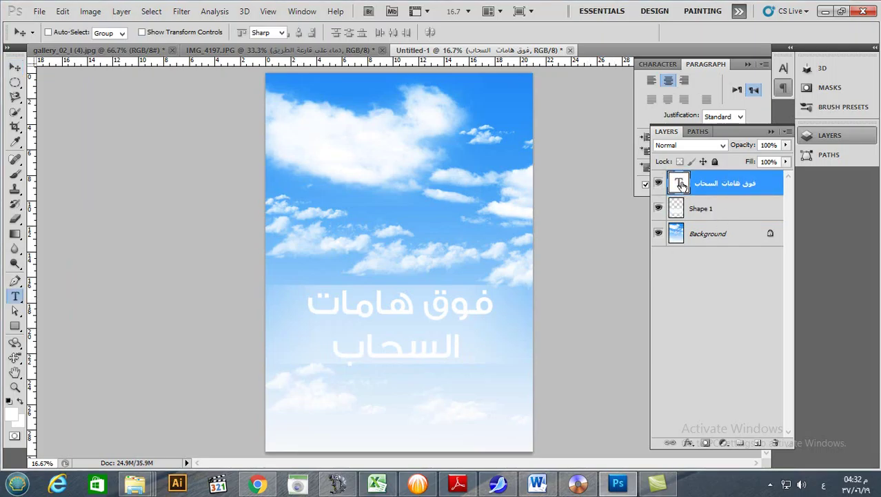
pyautogui.click(397, 33)
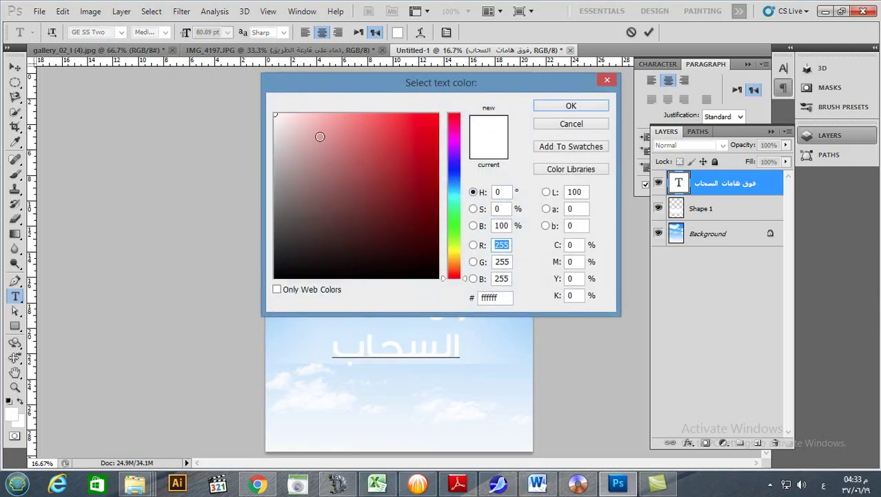
pyautogui.moveTo(273, 122); pyautogui.dragTo(274, 114)
pyautogui.click(587, 105)
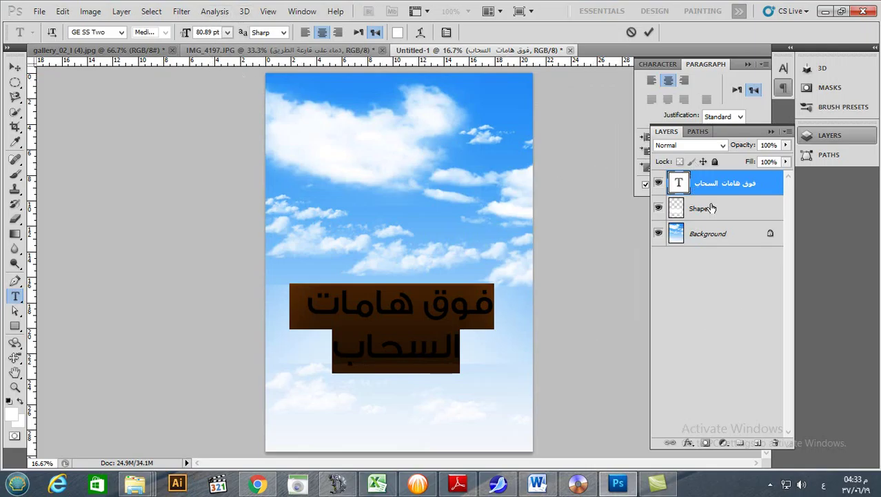
pyautogui.hotkey('ctrl', 'Return')
pyautogui.press('v')
# Add a white Outer Glow to the text layer with 0% spread and a size of 6 px
pyautogui.click(687, 444)
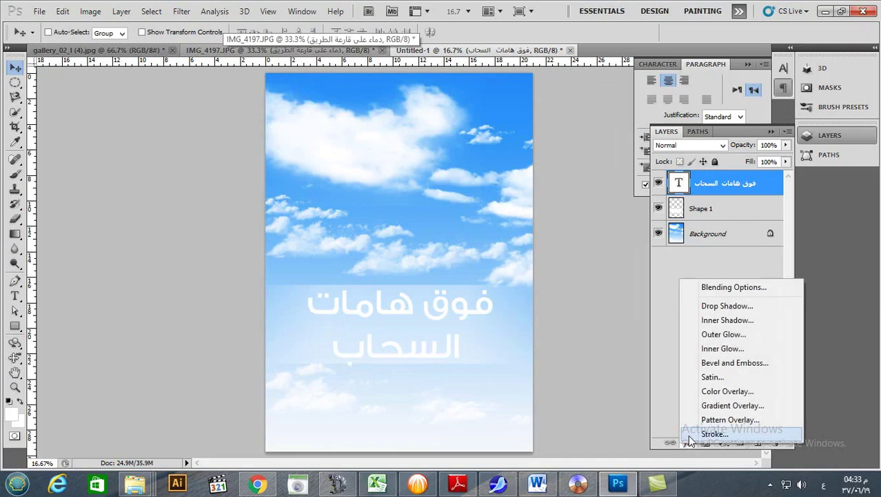
pyautogui.click(739, 335)
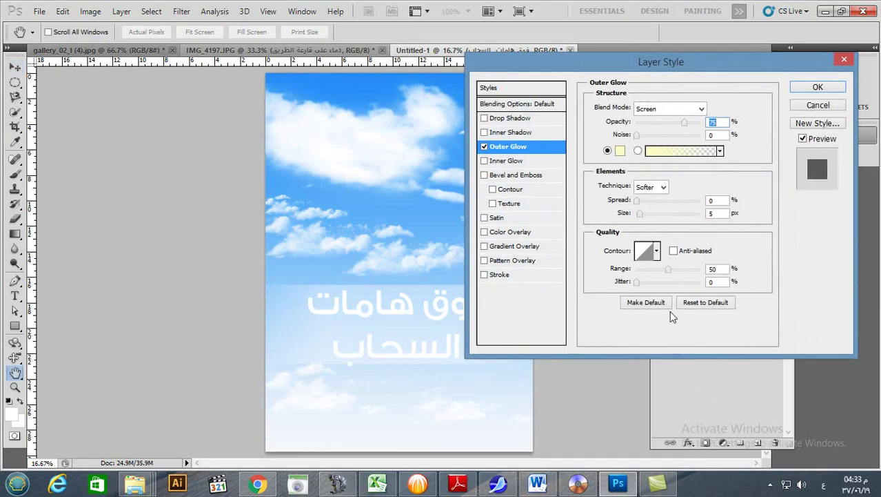
pyautogui.moveTo(638, 203); pyautogui.dragTo(650, 221)
pyautogui.click(620, 150)
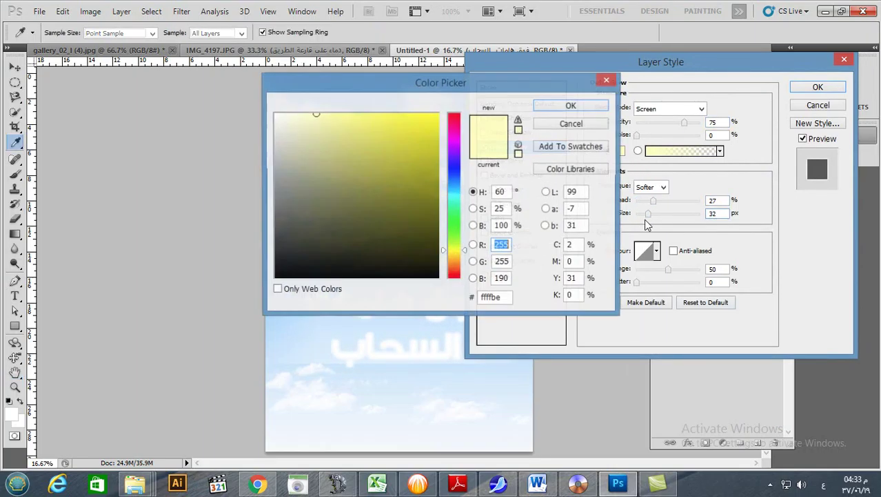
pyautogui.moveTo(414, 130); pyautogui.dragTo(258, 109)
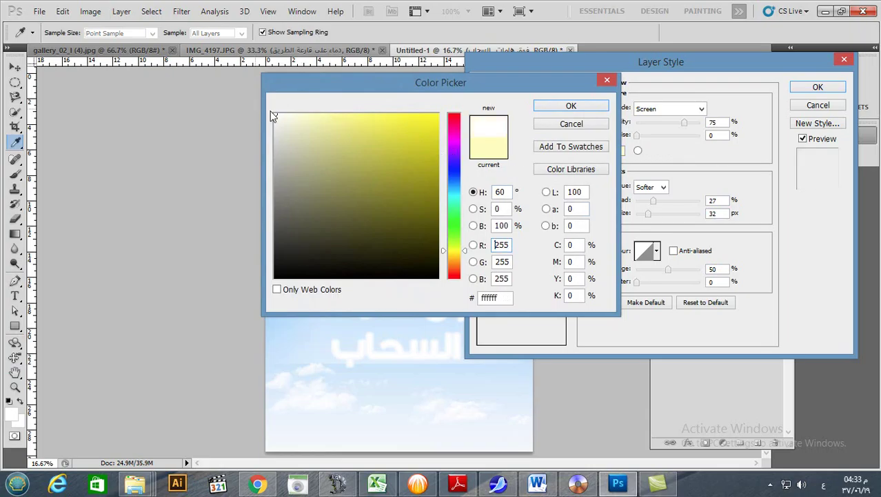
pyautogui.click(570, 105)
pyautogui.moveTo(652, 201); pyautogui.dragTo(610, 214)
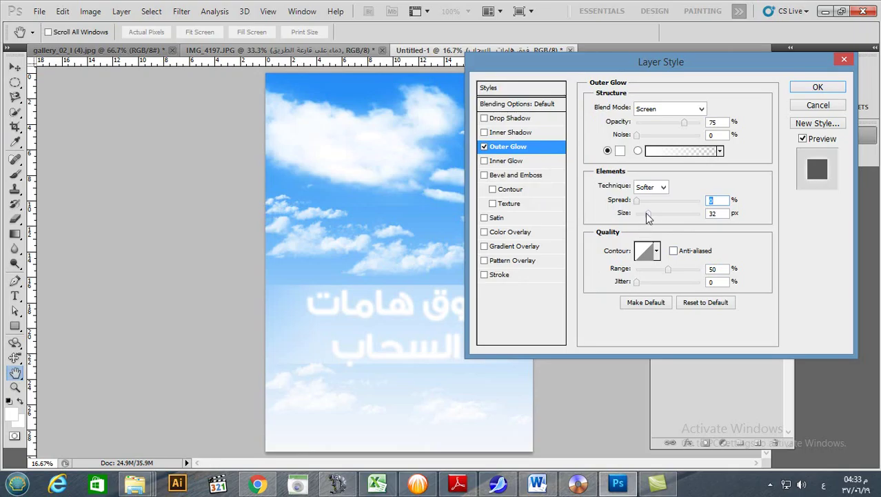
pyautogui.moveTo(640, 217); pyautogui.dragTo(642, 222)
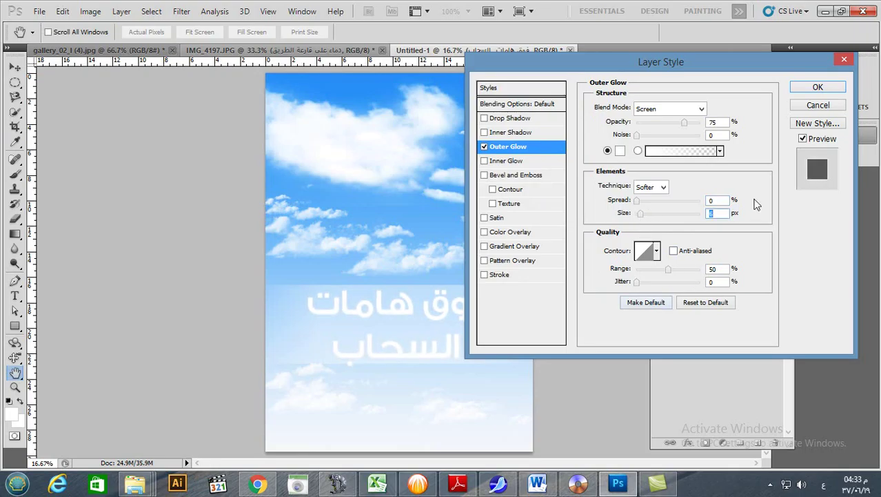
# Add a 7 px black outside Stroke and a Drop Shadow with 19 px distance, 10% spread and 16 px size to the text
pyautogui.click(508, 275)
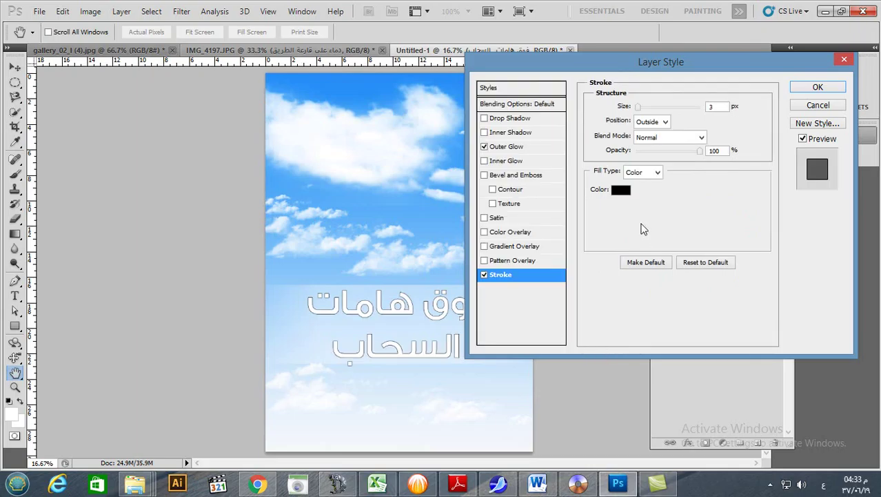
pyautogui.moveTo(639, 108); pyautogui.dragTo(642, 111)
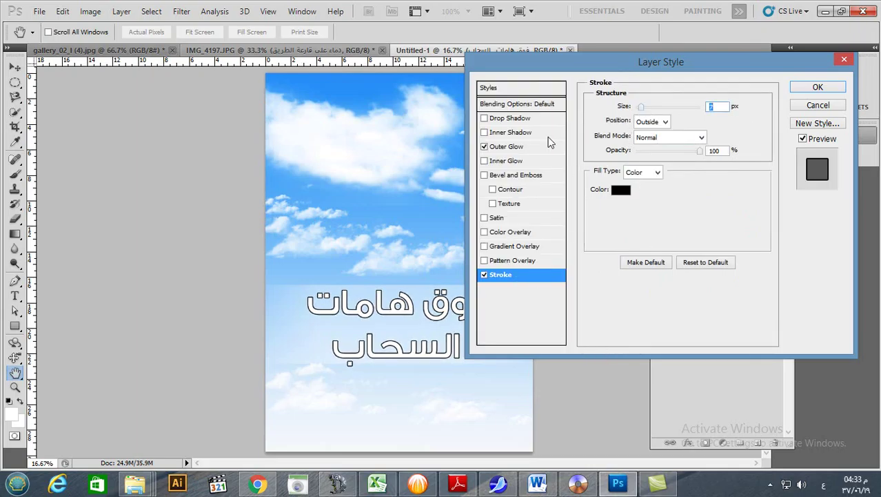
pyautogui.click(526, 120)
pyautogui.moveTo(640, 160); pyautogui.dragTo(648, 164)
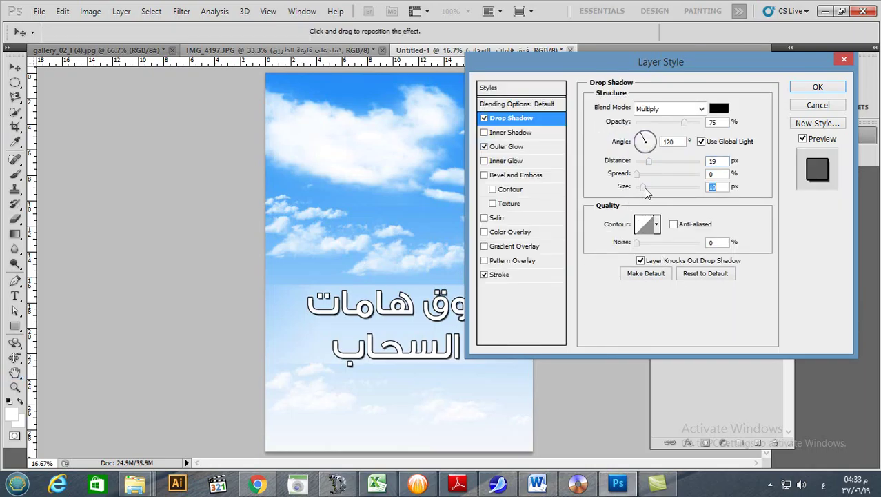
pyautogui.moveTo(643, 188); pyautogui.dragTo(645, 181)
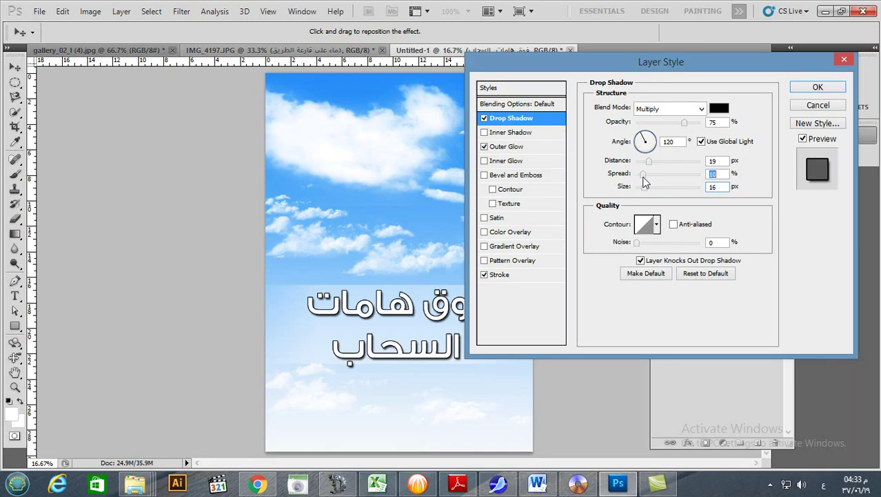
pyautogui.click(818, 88)
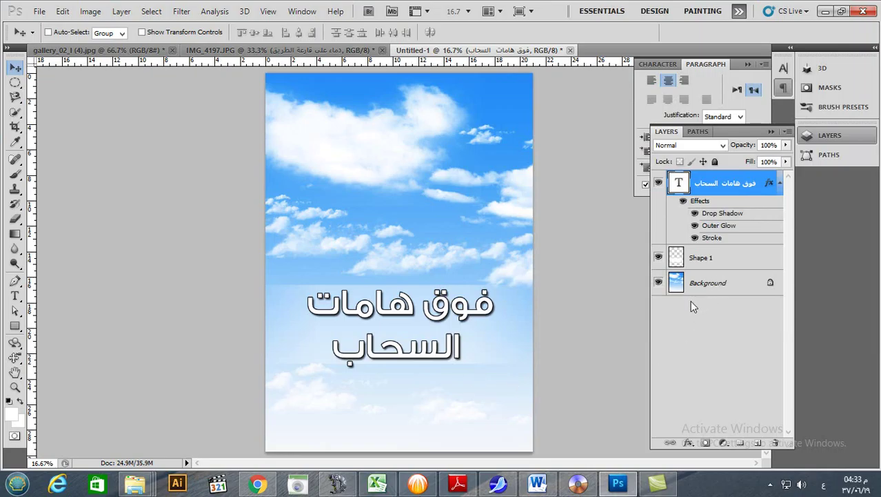
# Go to the gallery_02_l (4).jpg document and undo all the red brush strokes painted on the portrait
pyautogui.click(124, 51)
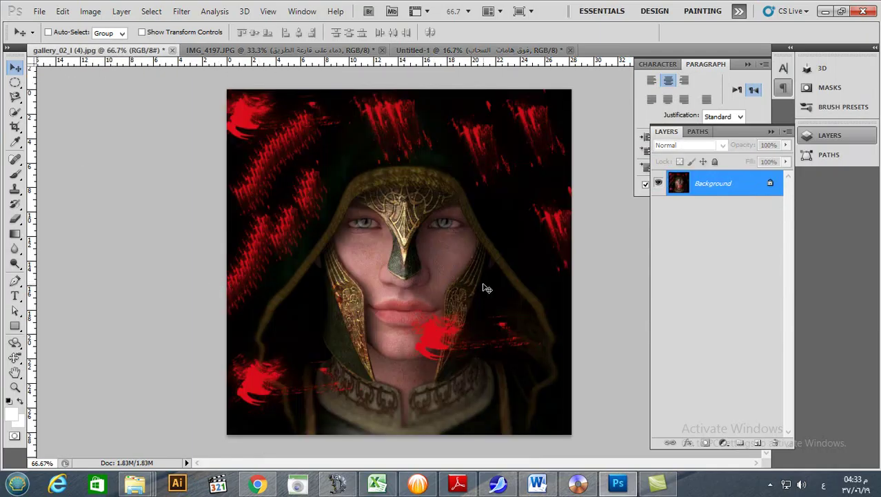
pyautogui.hotkey('ctrl', 'alt', 'z')
pyautogui.hotkey('ctrl', 'alt', 'z')
pyautogui.hotkey('ctrl', 'alt', 'z')
pyautogui.hotkey('ctrl', 'alt', 'z')
pyautogui.hotkey('ctrl', 'alt', 'z')
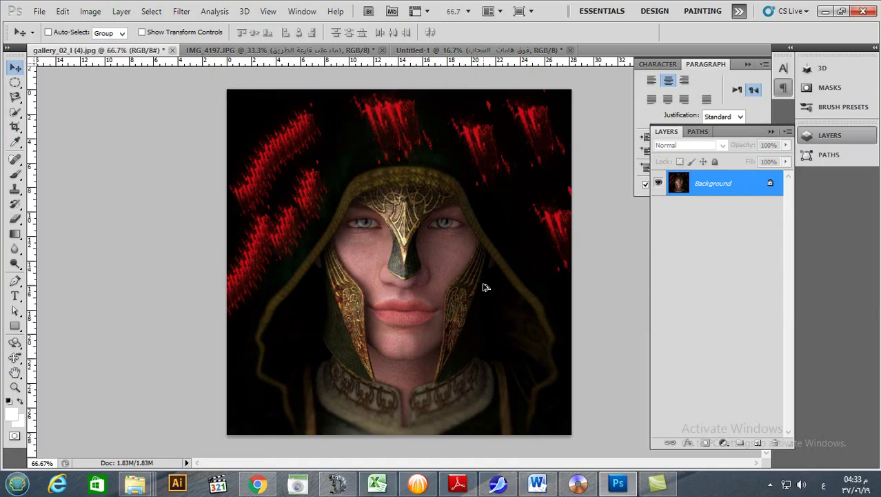
pyautogui.hotkey('ctrl', 'alt', 'z')
pyautogui.hotkey('ctrl', 'alt', 'z')
pyautogui.hotkey('ctrl', 'alt', 'z')
pyautogui.hotkey('ctrl', 'alt', 'z')
pyautogui.hotkey('ctrl', 'alt', 'z')
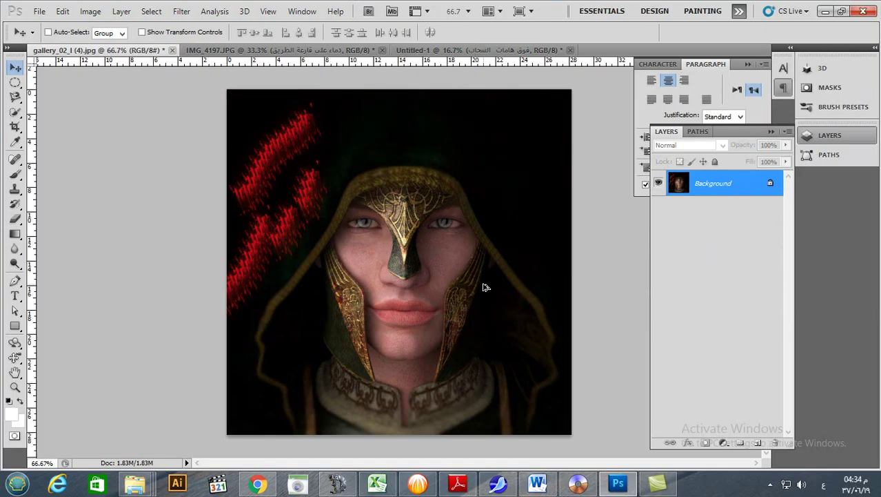
pyautogui.hotkey('ctrl', 'alt', 'z')
pyautogui.hotkey('ctrl', 'alt', 'z')
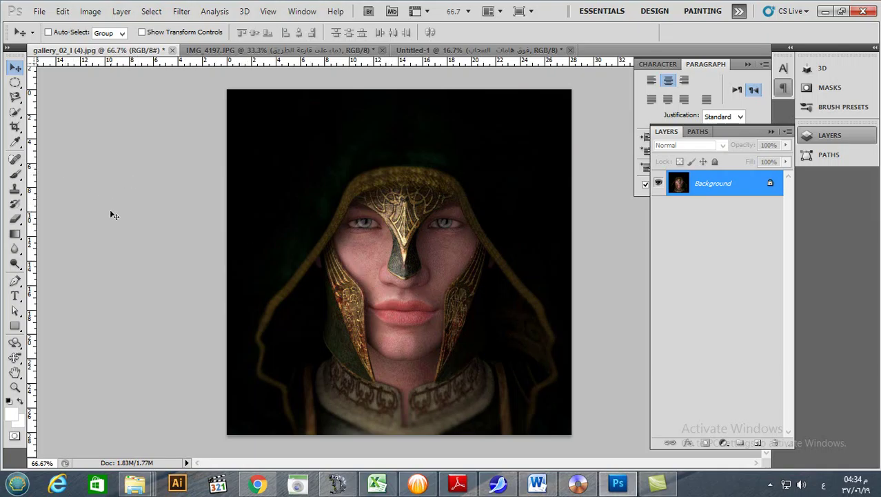
# Choose the Color Replacement Tool and set the foreground colour to light blue (54b0ea)
pyautogui.click(17, 175)
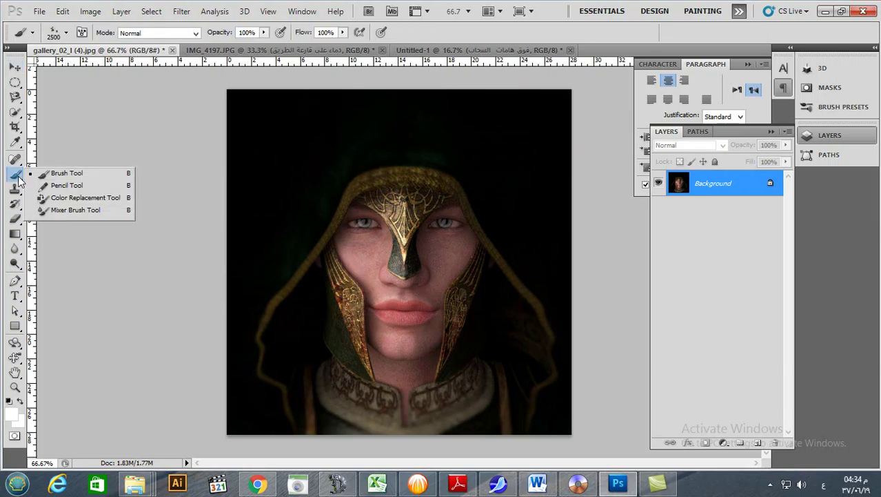
pyautogui.click(84, 198)
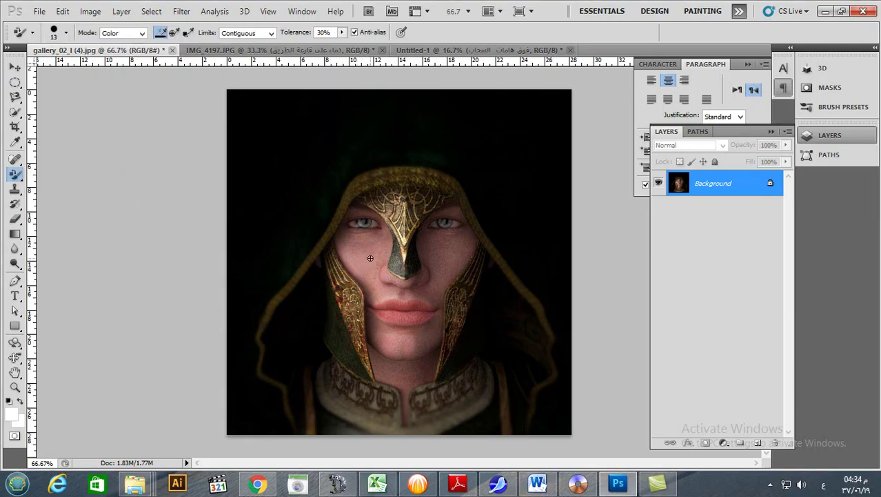
pyautogui.click(11, 416)
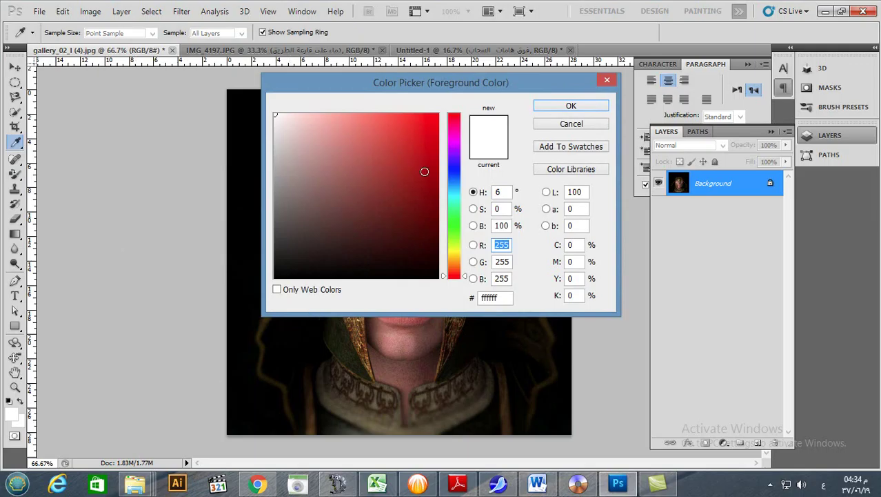
pyautogui.moveTo(457, 193); pyautogui.dragTo(445, 183)
pyautogui.moveTo(405, 120); pyautogui.dragTo(380, 127)
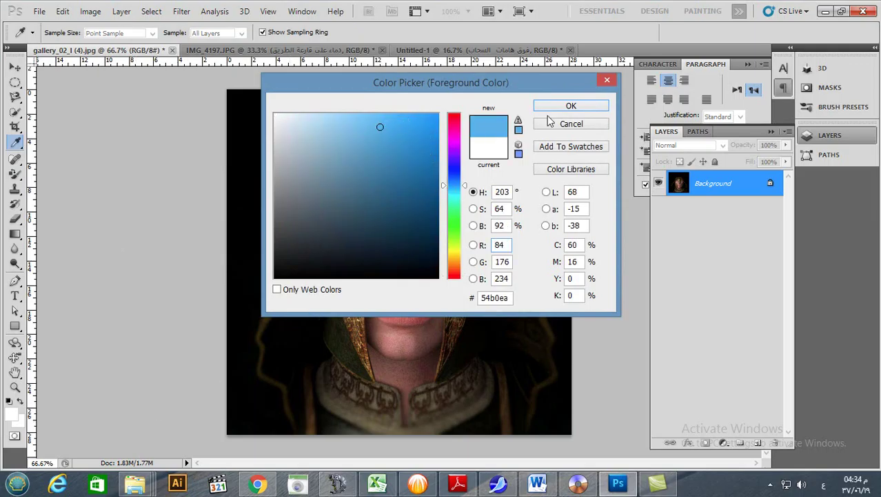
pyautogui.click(571, 106)
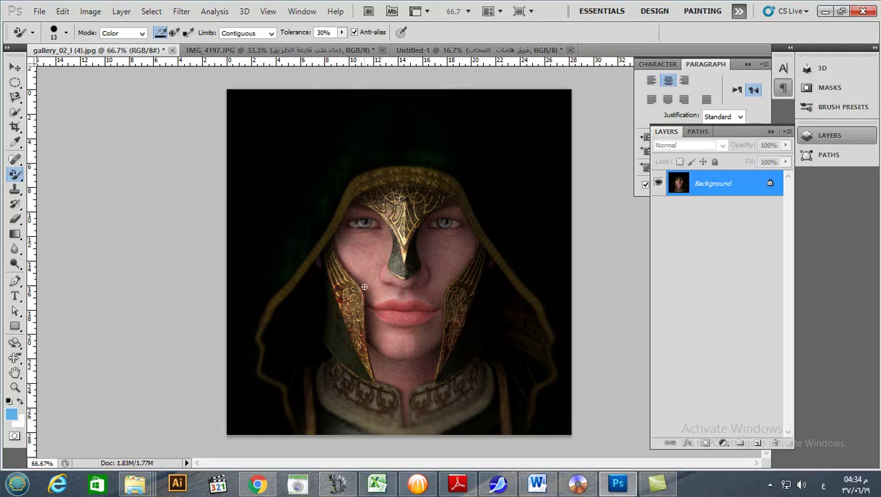
# Enlarge the colour replacement brush to 40 px and recolour the skin of the whole face blue, down to the chin
pyautogui.press(']')
pyautogui.moveTo(378, 235)
pyautogui.mouseDown()
pyautogui.moveTo(375, 267)
pyautogui.moveTo(378, 226)
pyautogui.moveTo(359, 211)
pyautogui.moveTo(343, 237)
pyautogui.moveTo(365, 232)
pyautogui.moveTo(343, 247)
pyautogui.moveTo(351, 261)
pyautogui.moveTo(369, 242)
pyautogui.moveTo(355, 264)
pyautogui.moveTo(361, 275)
pyautogui.moveTo(391, 283)
pyautogui.moveTo(380, 269)
pyautogui.moveTo(407, 286)
pyautogui.moveTo(431, 275)
pyautogui.moveTo(415, 293)
pyautogui.moveTo(374, 294)
pyautogui.moveTo(379, 345)
pyautogui.moveTo(425, 348)
pyautogui.moveTo(430, 337)
pyautogui.moveTo(417, 321)
pyautogui.moveTo(413, 341)
pyautogui.moveTo(389, 329)
pyautogui.moveTo(424, 321)
pyautogui.moveTo(380, 307)
pyautogui.moveTo(417, 301)
pyautogui.moveTo(434, 305)
pyautogui.moveTo(434, 315)
pyautogui.moveTo(427, 253)
pyautogui.moveTo(435, 222)
pyautogui.moveTo(459, 220)
pyautogui.moveTo(470, 244)
pyautogui.moveTo(449, 277)
pyautogui.moveTo(448, 229)
pyautogui.mouseUp()
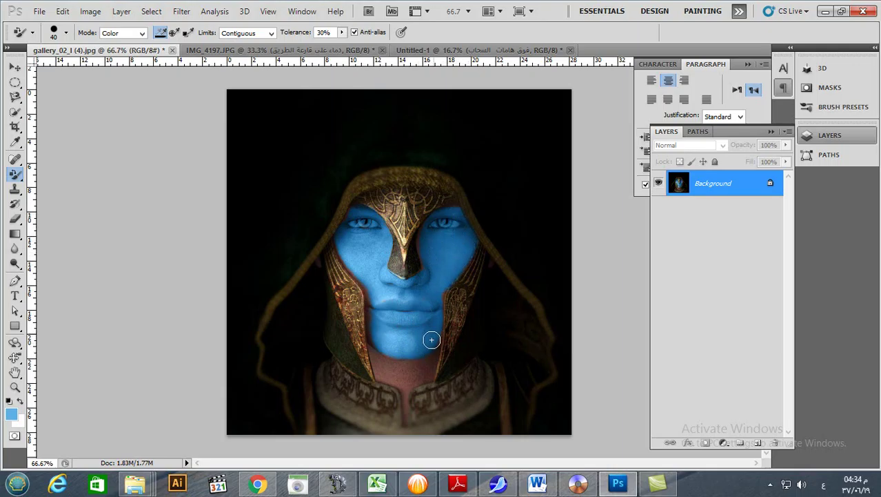
pyautogui.moveTo(374, 301)
pyautogui.mouseDown()
pyautogui.moveTo(356, 273)
pyautogui.moveTo(370, 311)
pyautogui.mouseUp()
pyautogui.rightClick(20, 177)
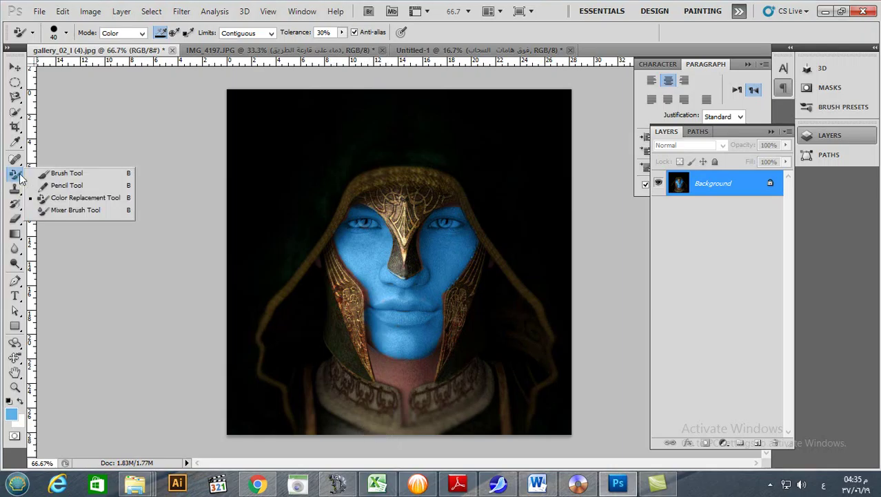
pyautogui.click(76, 198)
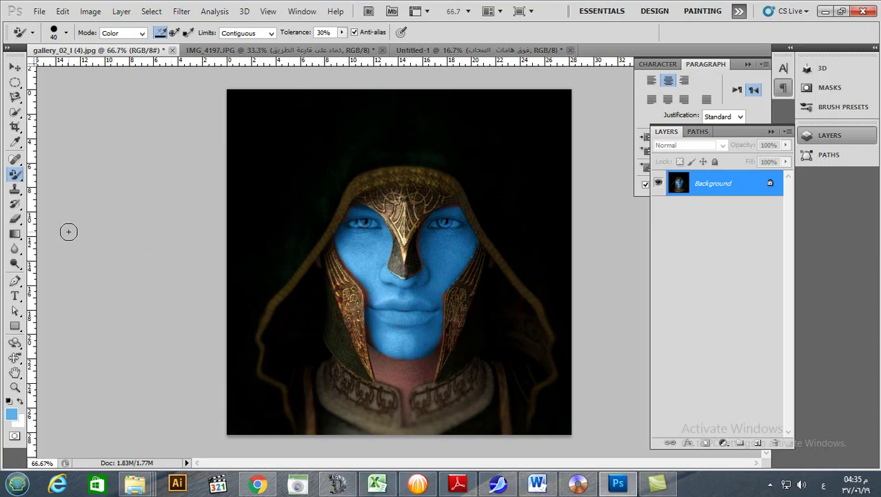
# Erase a strip across the full width of the portrait's lower edge with a 52 px Eraser
pyautogui.press('e')
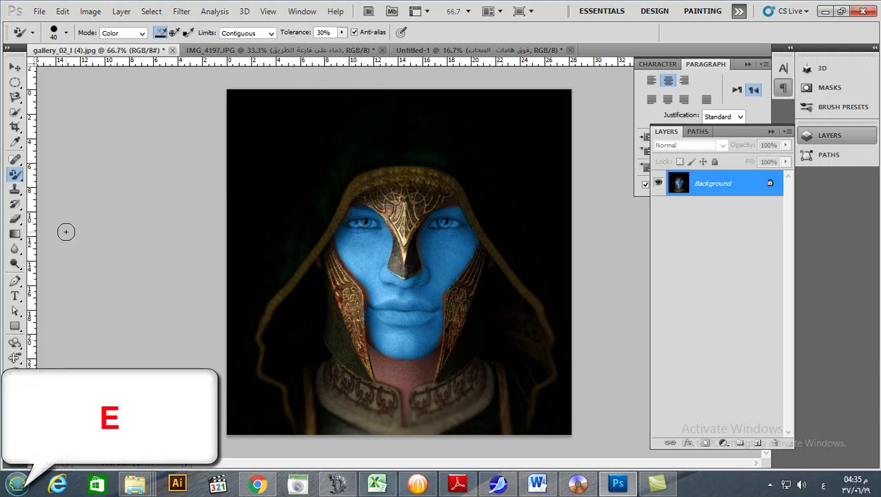
pyautogui.press('e')
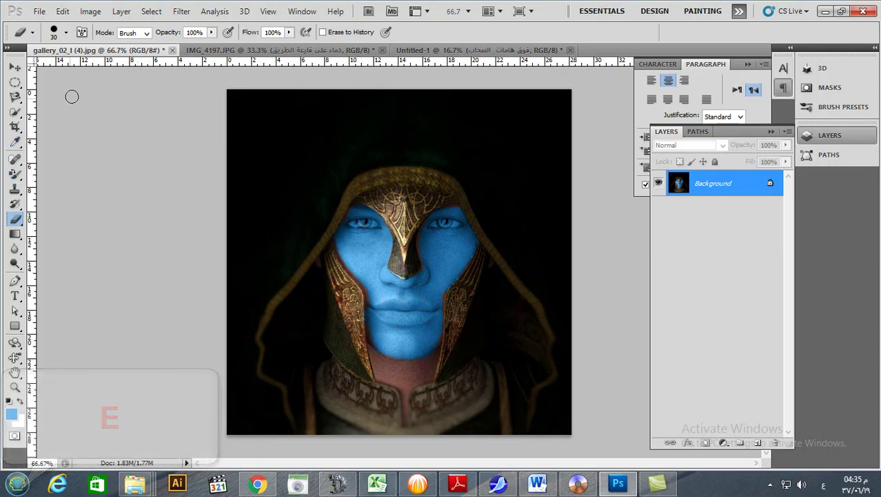
pyautogui.click(65, 33)
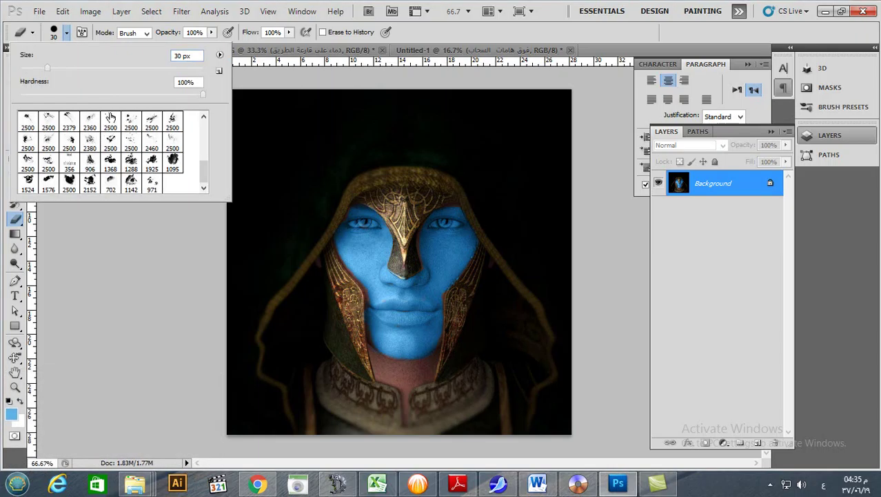
pyautogui.moveTo(51, 69); pyautogui.dragTo(55, 69)
pyautogui.click(456, 126)
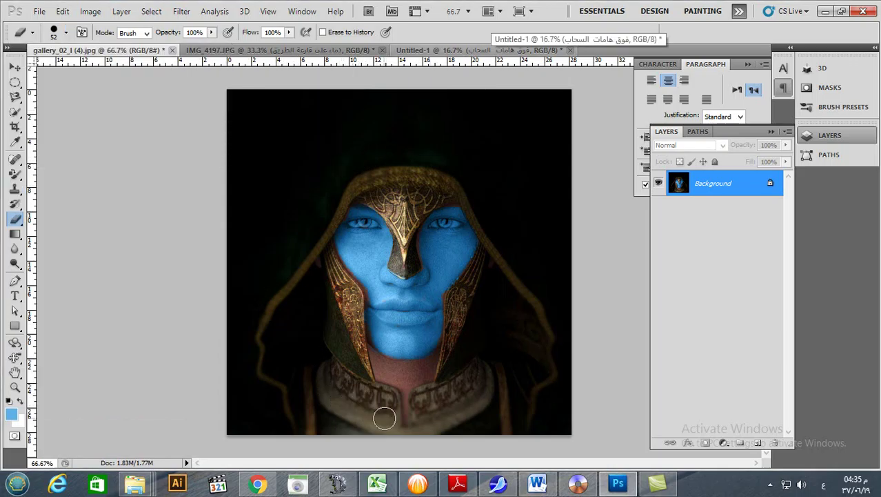
pyautogui.moveTo(563, 417)
pyautogui.mouseDown()
pyautogui.moveTo(438, 439)
pyautogui.moveTo(297, 436)
pyautogui.moveTo(225, 422)
pyautogui.moveTo(227, 430)
pyautogui.moveTo(283, 438)
pyautogui.moveTo(582, 424)
pyautogui.moveTo(407, 437)
pyautogui.moveTo(211, 413)
pyautogui.moveTo(200, 420)
pyautogui.moveTo(40, 434)
pyautogui.mouseUp()
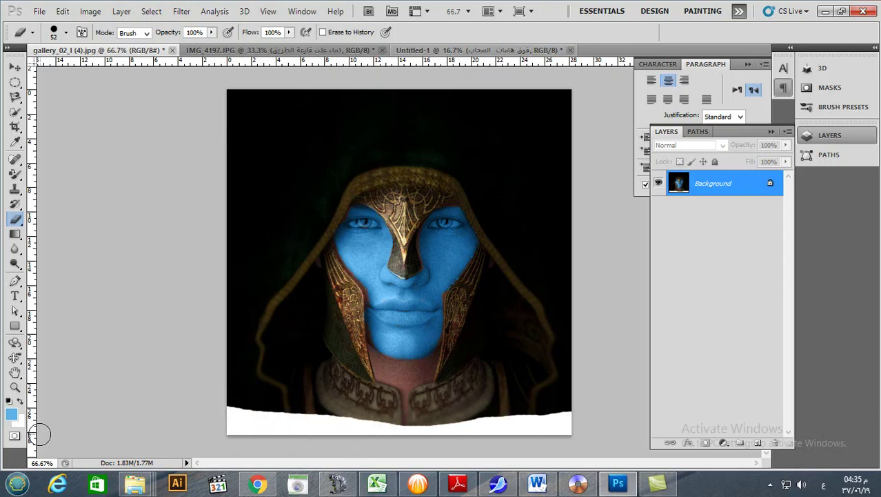
pyautogui.moveTo(584, 414)
pyautogui.mouseDown()
pyautogui.moveTo(565, 413)
pyautogui.moveTo(545, 441)
pyautogui.mouseUp()
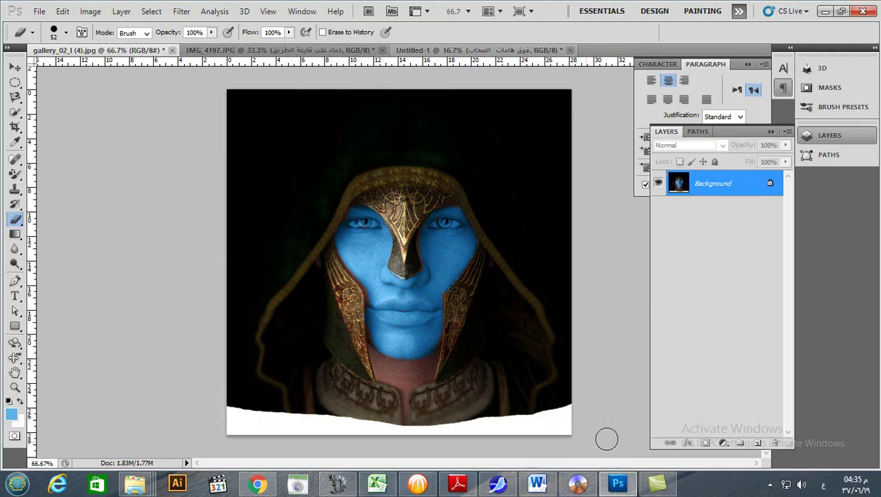
# Reduce the Eraser size to 37 px
pyautogui.click(67, 34)
pyautogui.moveTo(69, 66)
pyautogui.mouseDown()
pyautogui.moveTo(76, 69)
pyautogui.moveTo(55, 66)
pyautogui.mouseUp()
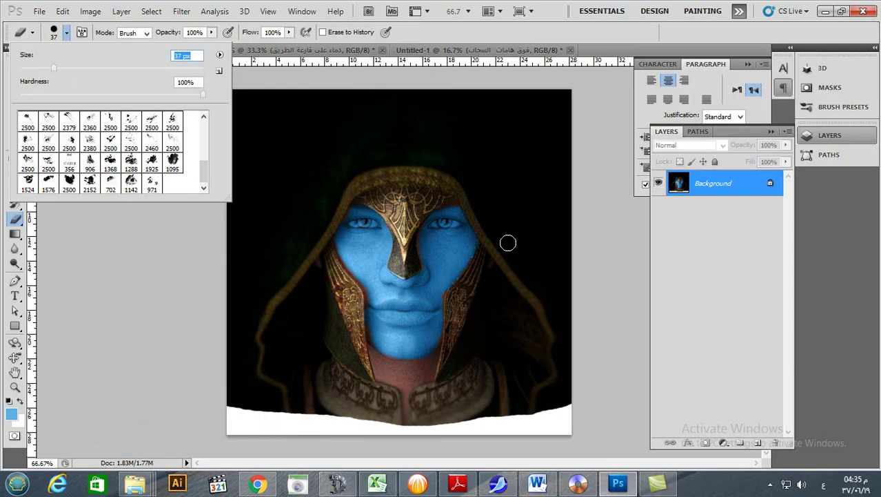
pyautogui.click(512, 35)
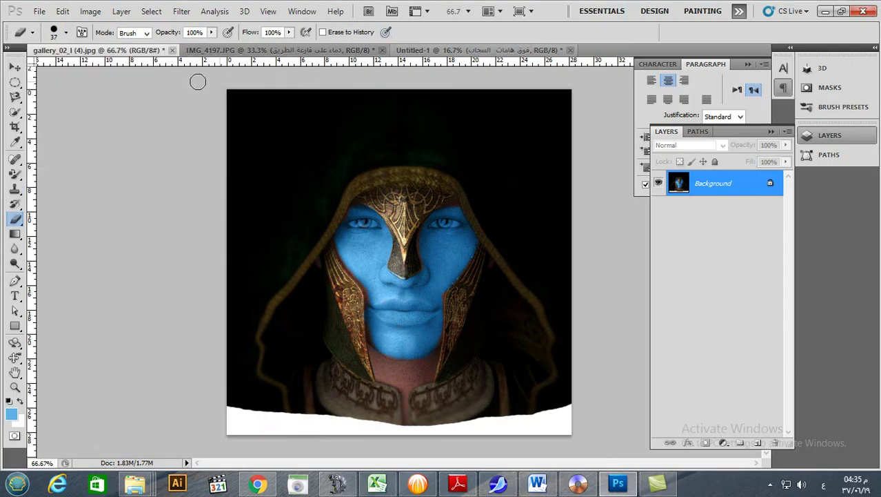
# Switch the Eraser to Block mode and erase along the upper edge of the white strip below the portrait
pyautogui.click(147, 33)
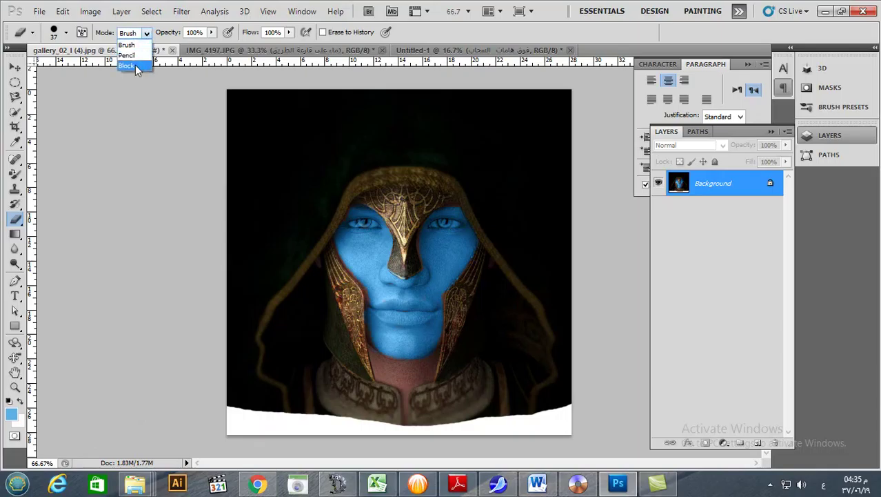
pyautogui.click(131, 65)
pyautogui.moveTo(566, 408)
pyautogui.mouseDown()
pyautogui.moveTo(440, 427)
pyautogui.moveTo(341, 424)
pyautogui.mouseUp()
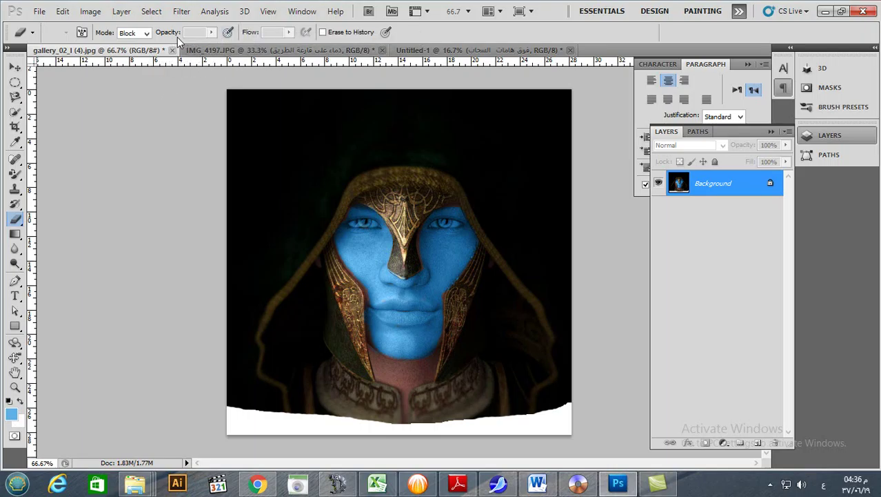
# Return the Eraser to Brush mode at 41% opacity and partially erase full-width bands just above the white strip
pyautogui.click(135, 32)
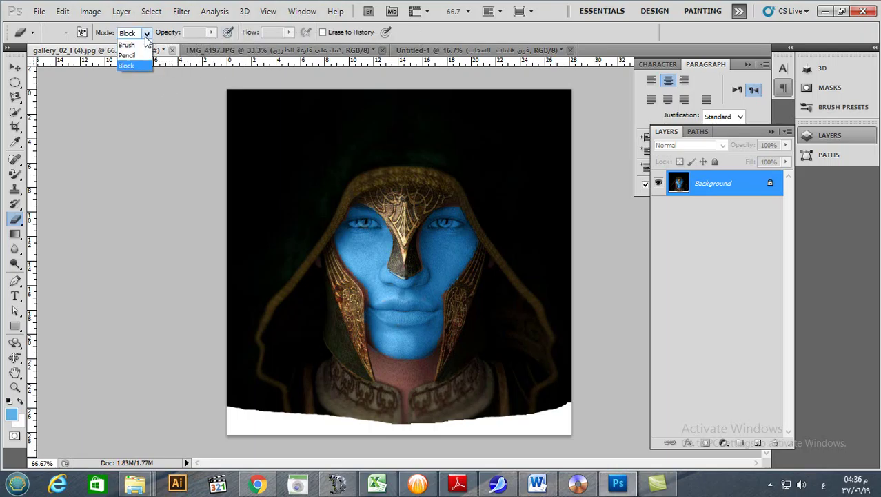
pyautogui.click(132, 43)
pyautogui.click(211, 33)
pyautogui.moveTo(212, 50); pyautogui.dragTo(176, 46)
pyautogui.moveTo(572, 407)
pyautogui.mouseDown()
pyautogui.moveTo(358, 418)
pyautogui.moveTo(231, 403)
pyautogui.mouseUp()
pyautogui.moveTo(578, 391)
pyautogui.mouseDown()
pyautogui.moveTo(429, 413)
pyautogui.moveTo(301, 409)
pyautogui.moveTo(211, 392)
pyautogui.mouseUp()
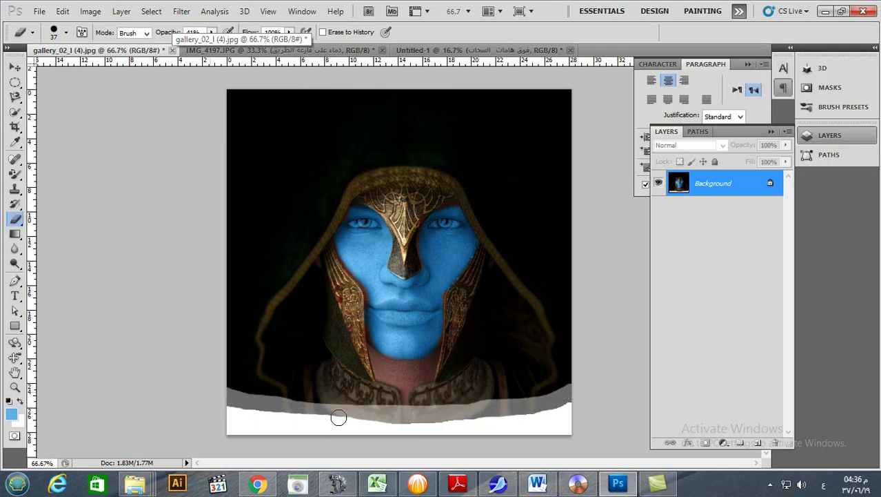
pyautogui.moveTo(582, 400)
pyautogui.mouseDown()
pyautogui.moveTo(315, 402)
pyautogui.moveTo(226, 390)
pyautogui.mouseUp()
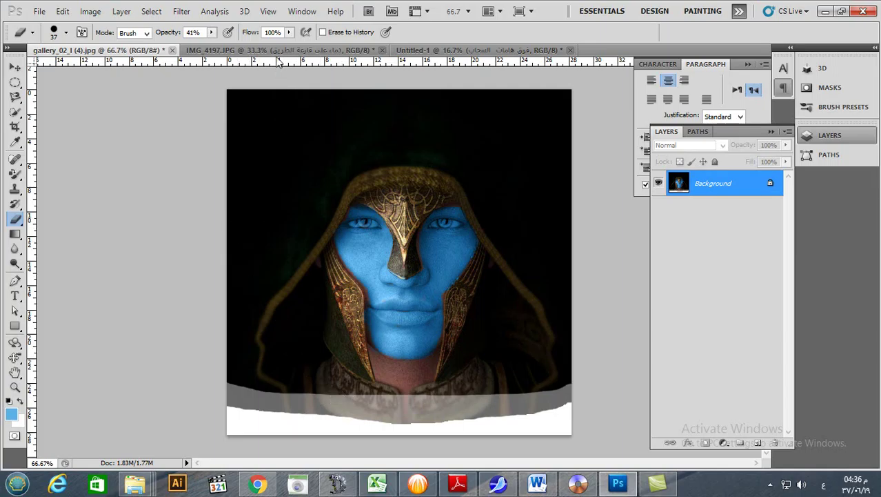
# Lower the Eraser flow to 60% and erase another faint band across the portrait's full width above the previous ones
pyautogui.click(289, 32)
pyautogui.moveTo(291, 53); pyautogui.dragTo(264, 52)
pyautogui.moveTo(578, 380)
pyautogui.mouseDown()
pyautogui.moveTo(353, 395)
pyautogui.moveTo(211, 383)
pyautogui.mouseUp()
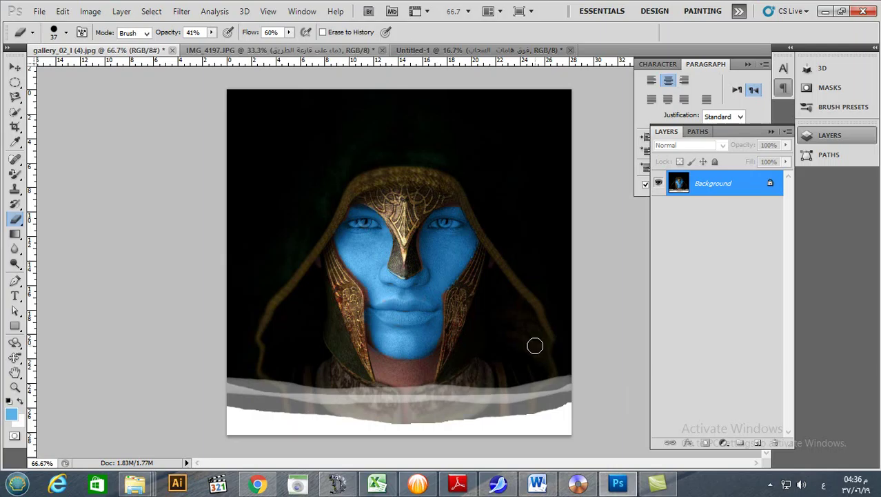
# Switch to the Brush Tool and back to the Color Replacement Tool
pyautogui.click(15, 173)
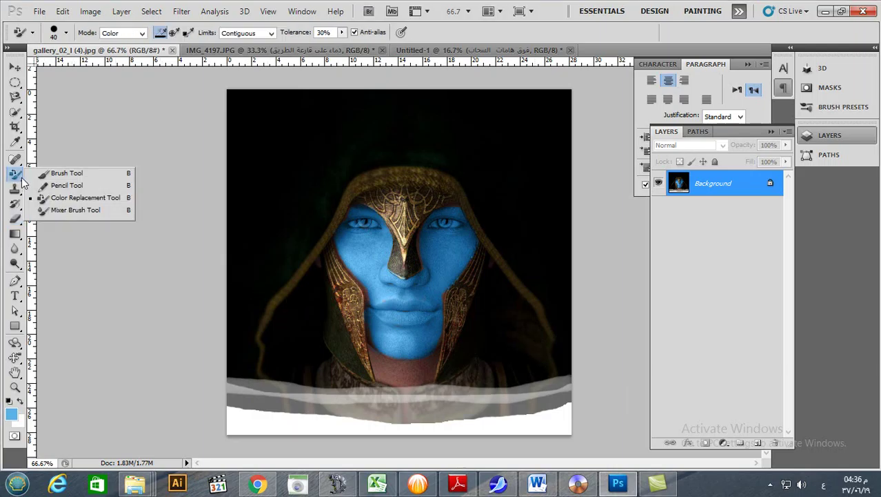
pyautogui.click(57, 176)
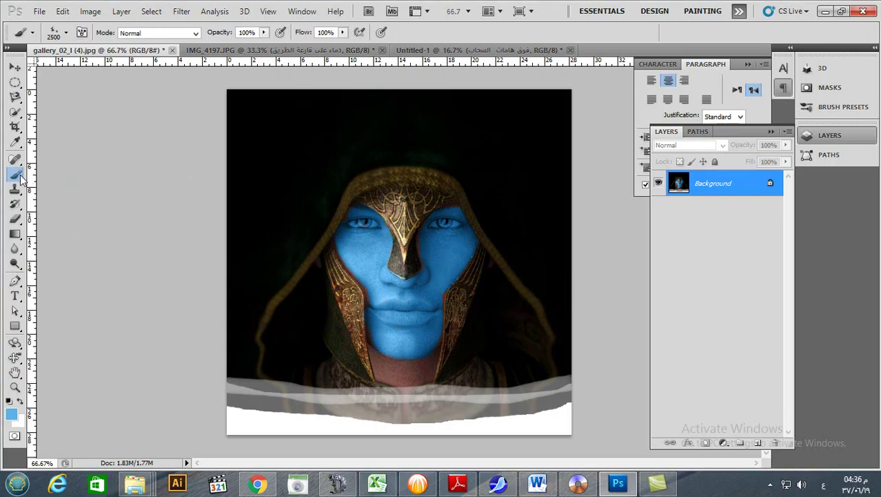
pyautogui.click(20, 177)
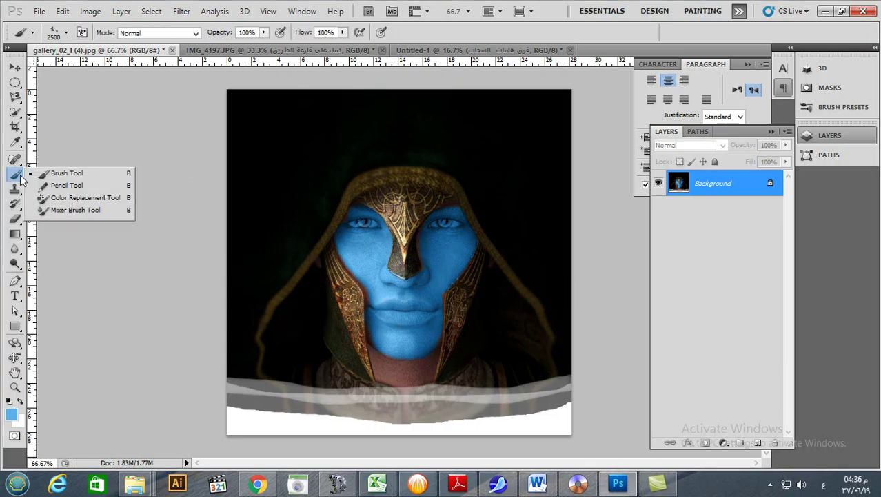
pyautogui.click(69, 198)
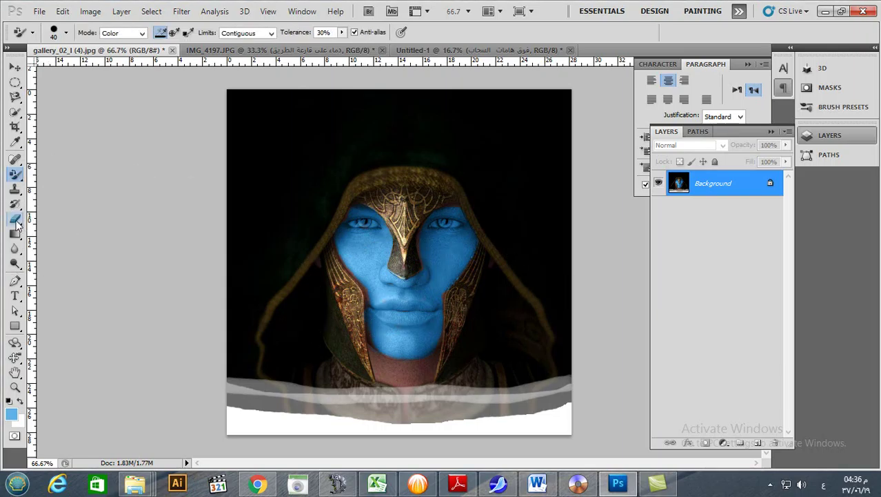